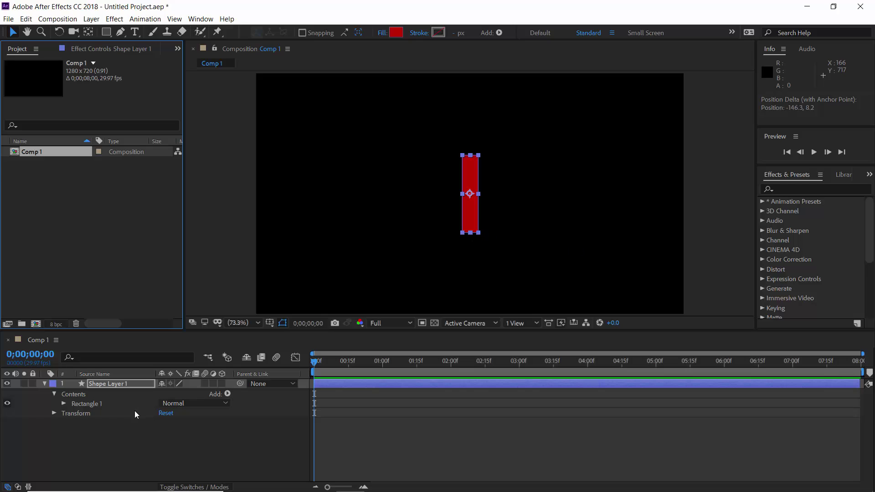
- Shift the red bar of Shape Layer 1 horizontally to position 570, 360
left_click(144, 382)
key("p")
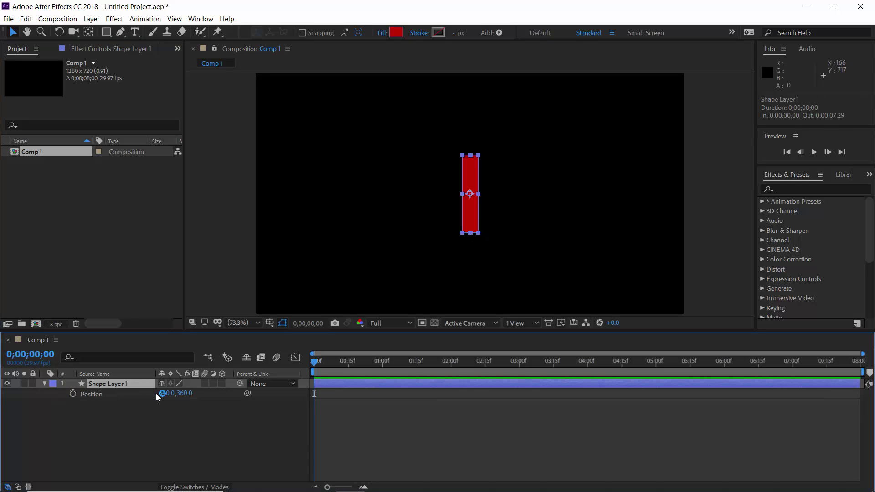
left_click_drag(163, 394, 118, 388)
- Duplicate the red bar's layer and place the copy to its right at position 676, 360
left_click(109, 381)
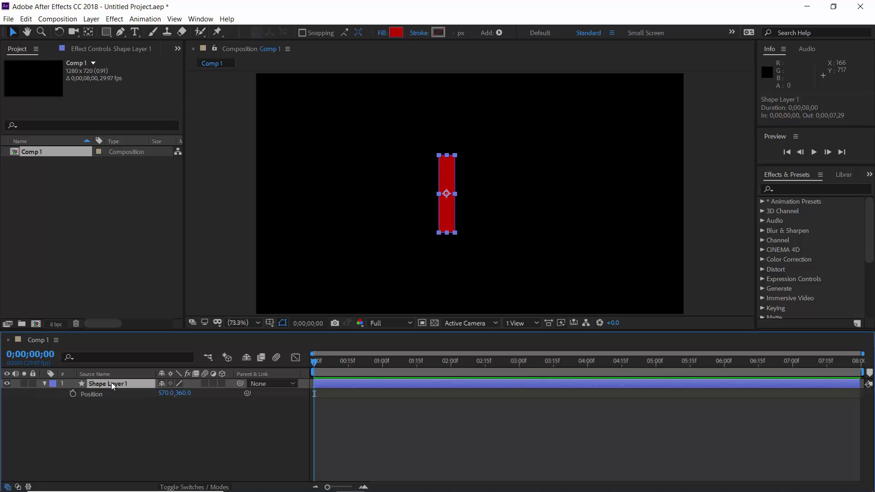
key("ctrl+d")
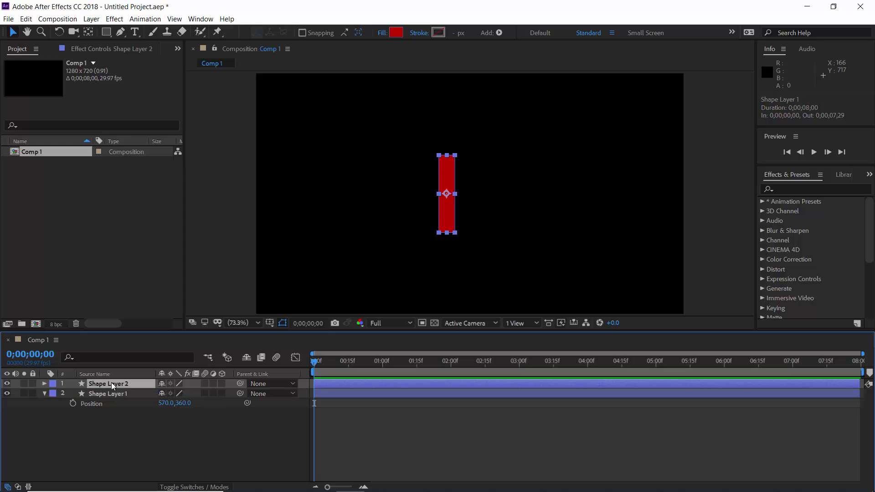
key("p")
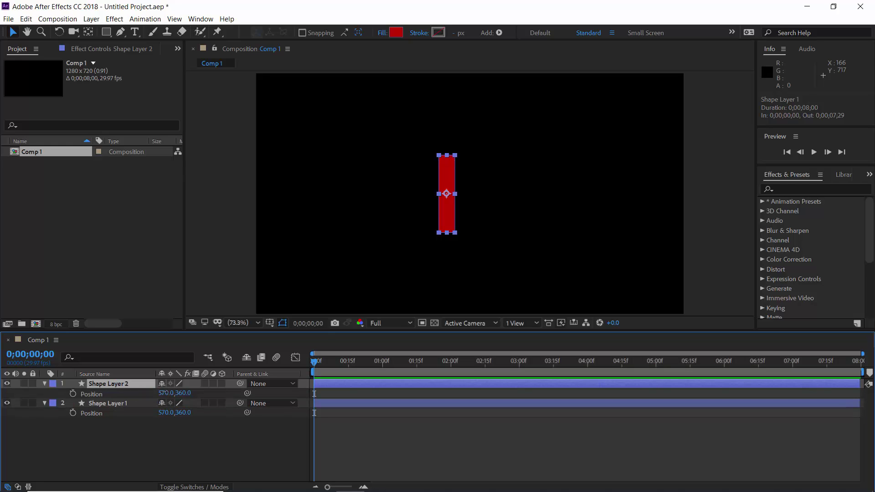
left_click_drag(169, 394, 231, 399)
left_click(305, 422)
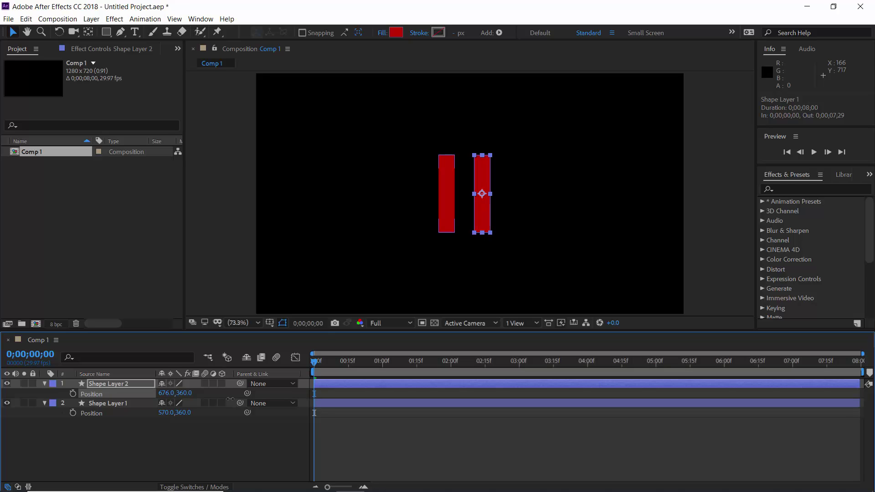
left_click(370, 436)
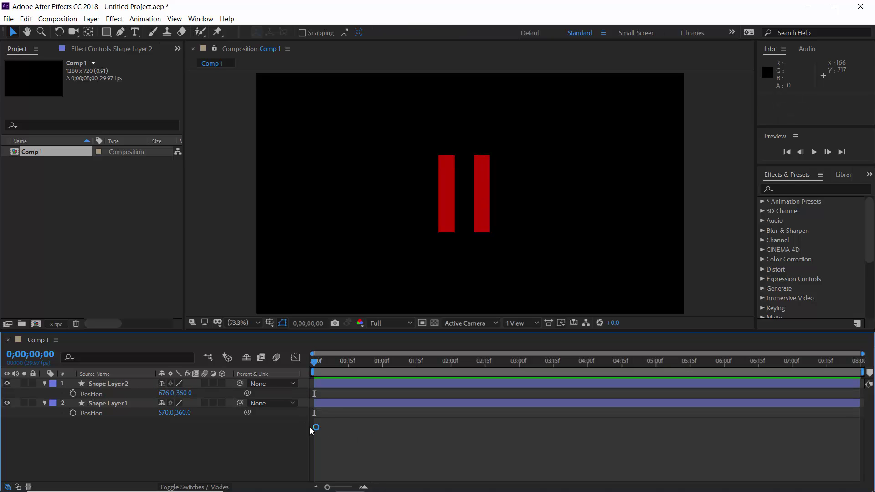
- Duplicate the right bar's layer and place the copy between the two bars at position 623, 360
left_click(44, 384)
left_click(46, 393)
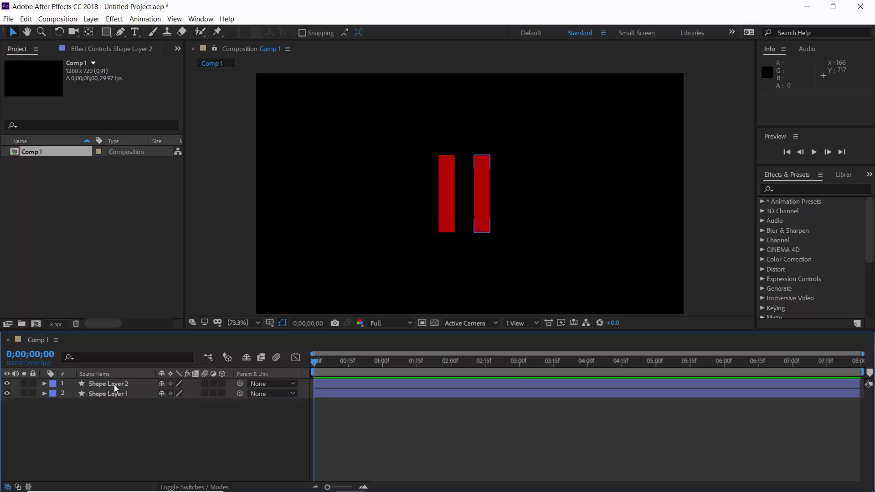
left_click(114, 384)
key("ctrl+d")
key("p")
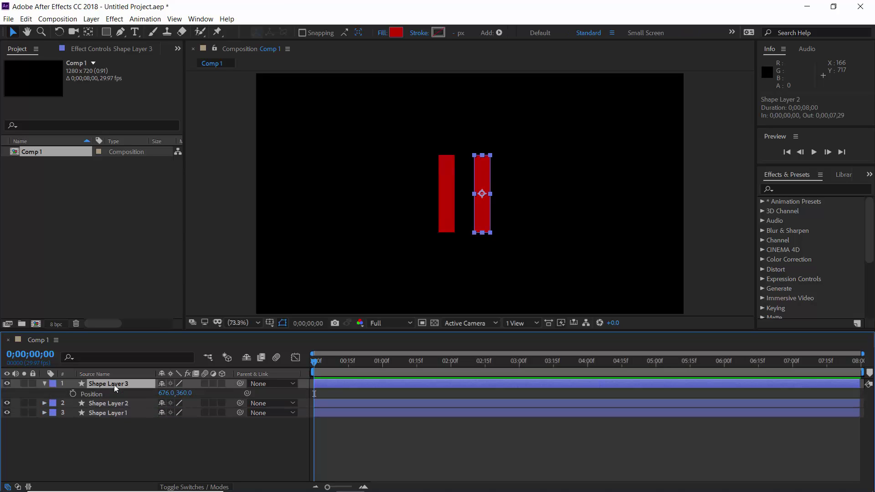
left_click_drag(165, 394, 129, 389)
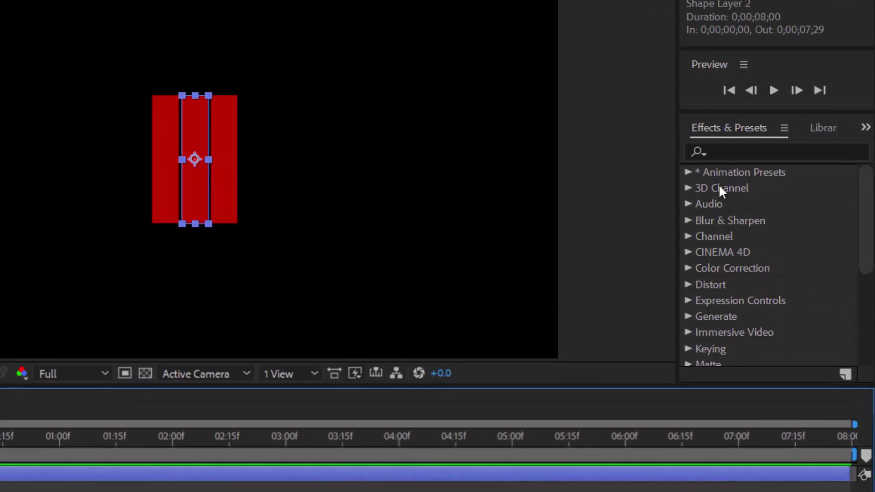
- Find the Transform distort effect with the search "tran" and apply it to the middle bar
left_click(796, 190)
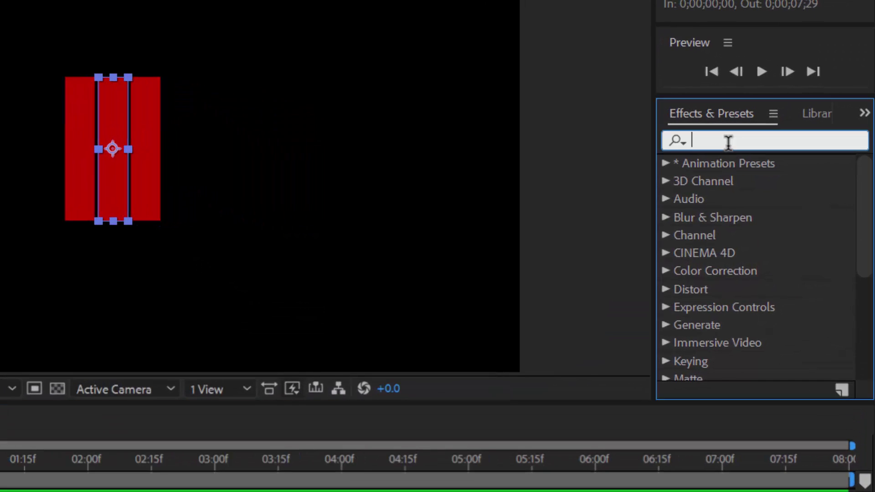
type("tran")
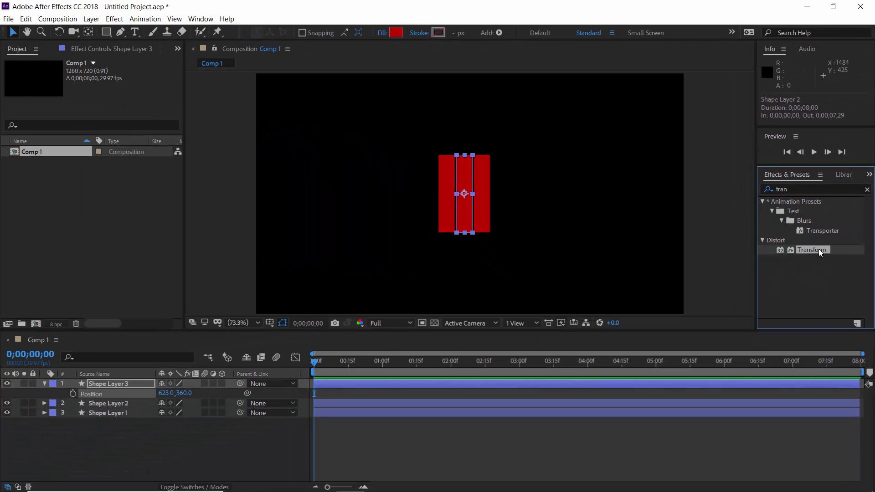
double_click(770, 252)
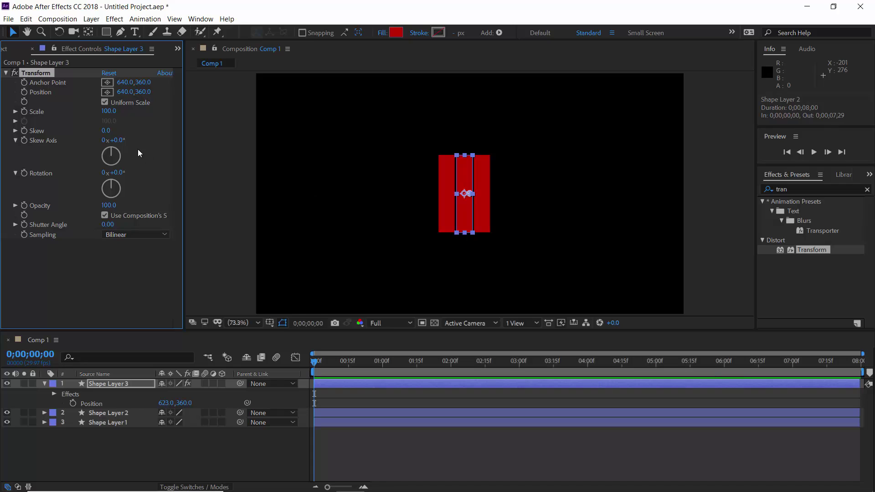
- Slant the middle bar into the N's diagonal with a Transform skew axis of 90° and a skew of -22
left_click(122, 140)
type("90")
key("Return")
left_click(105, 130)
type("-22")
key("Return")
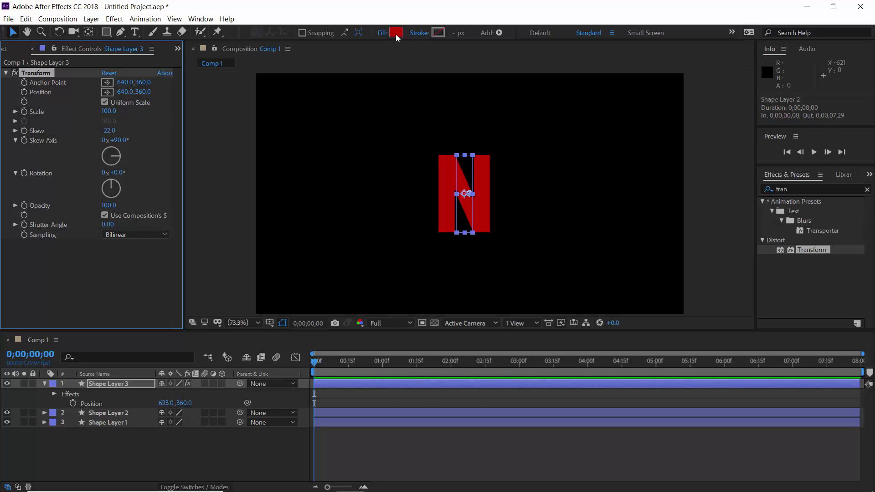
- Change the diagonal bar's fill to a brighter red, about F20002
left_click(396, 35)
left_click(684, 125)
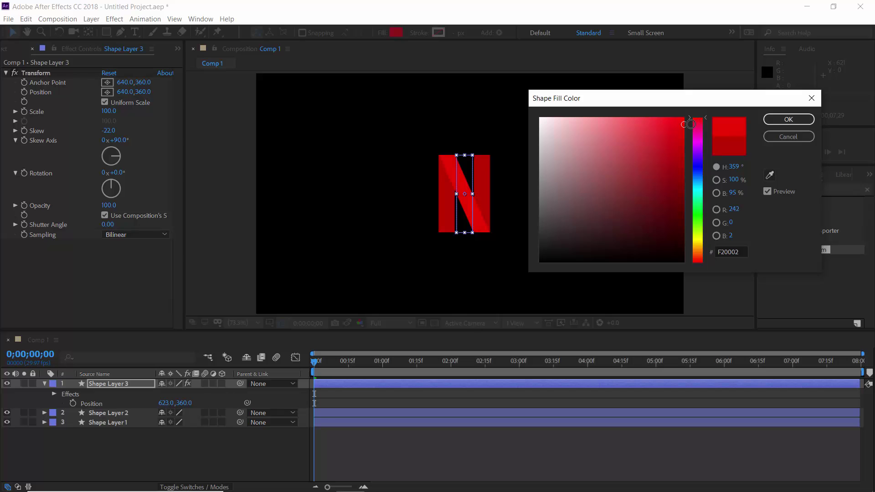
left_click(781, 121)
- Set the fill of both vertical bars, Shape Layer 2 and Shape Layer 1, to a dark red, about B70102
left_click(415, 413)
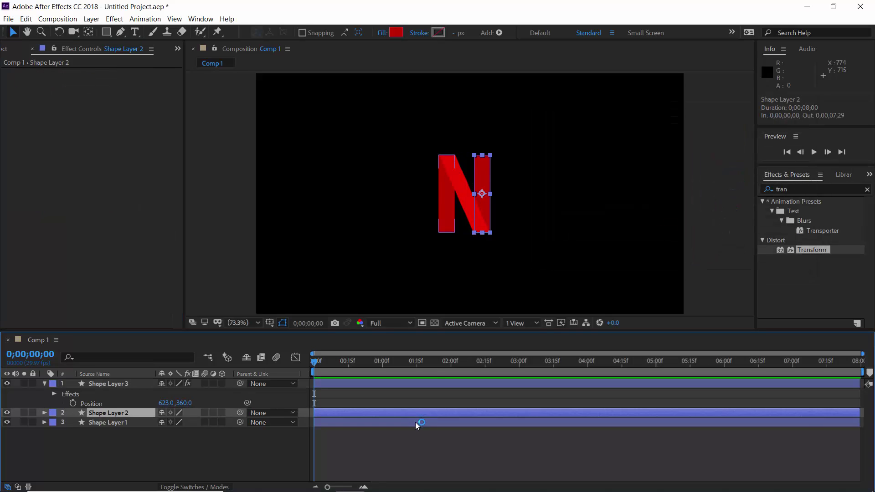
left_click(414, 422, "shift")
left_click(396, 32)
left_click(684, 158)
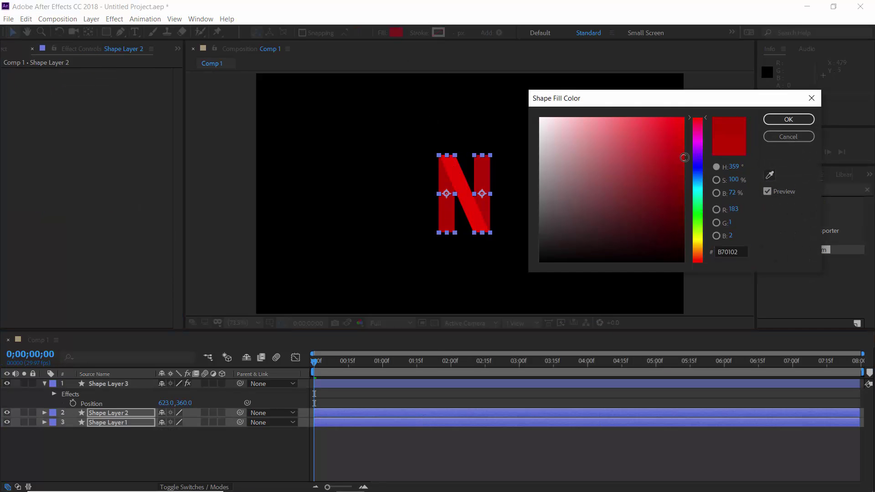
left_click(785, 119)
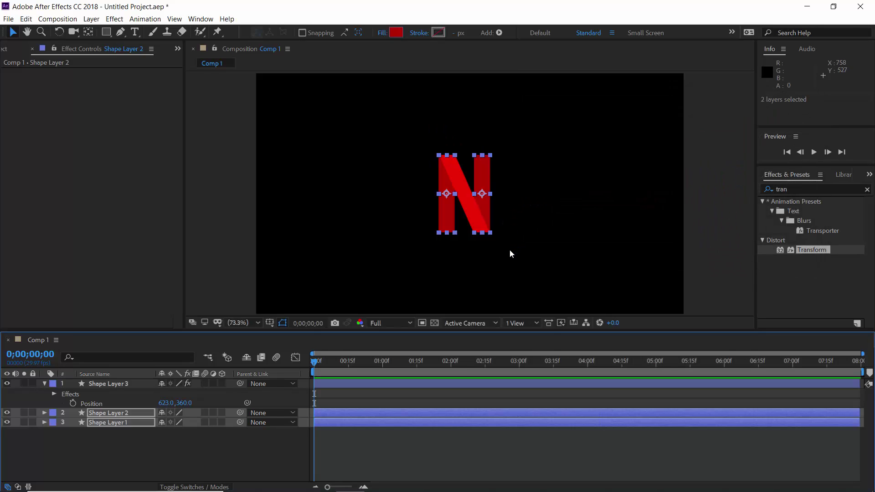
- Inspect the N's corners up close and refine the diagonal bar's Transform skew to -22.5
left_click(510, 249)
scroll(494, 189, "up", 1)
scroll(495, 188, "up", 1)
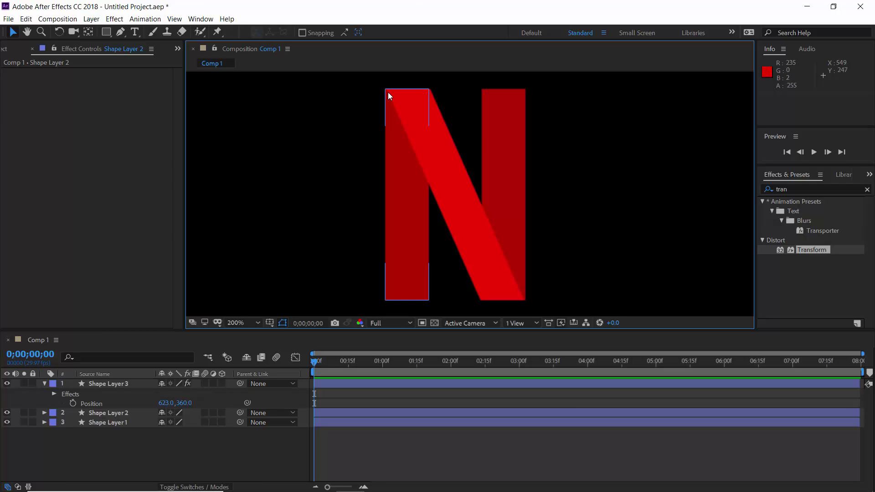
left_click(426, 387)
left_click(109, 130)
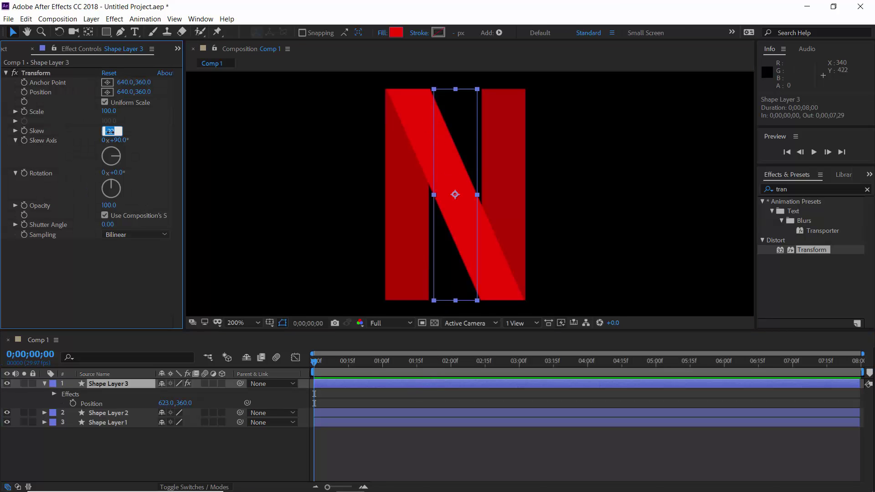
type("-23.5")
key("Return")
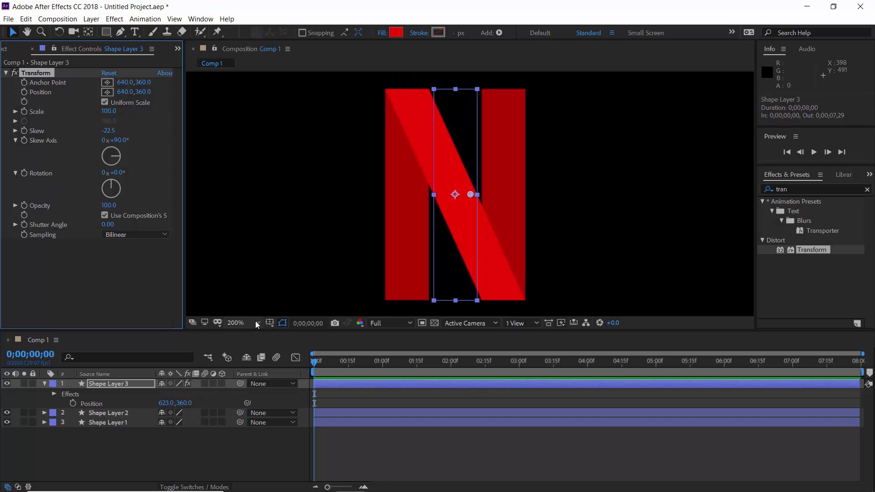
left_click(255, 322)
left_click(242, 119)
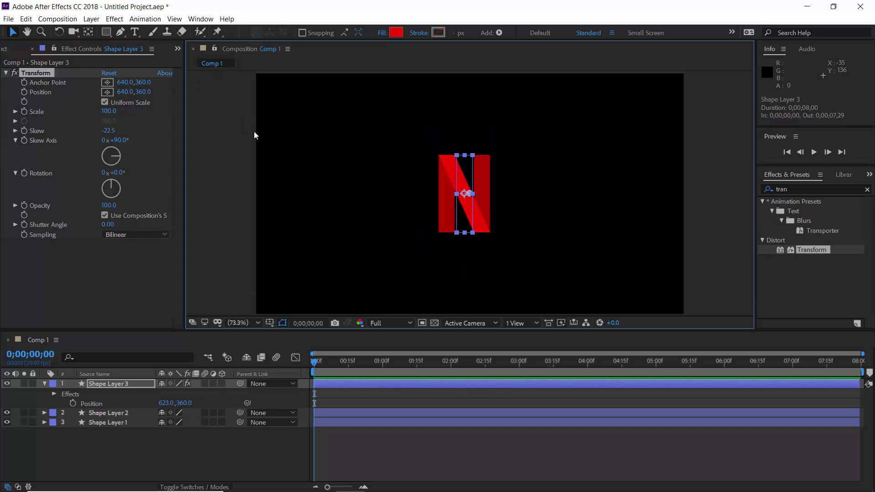
- Collapse the diagonal bar's layer properties and rename the left bar's layer "N left"
left_click(232, 182)
left_click(44, 383)
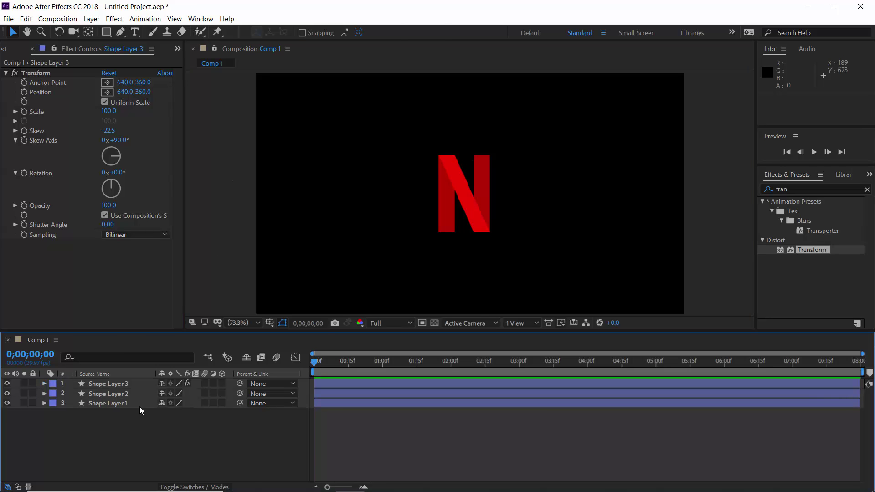
left_click(140, 407)
key("Return")
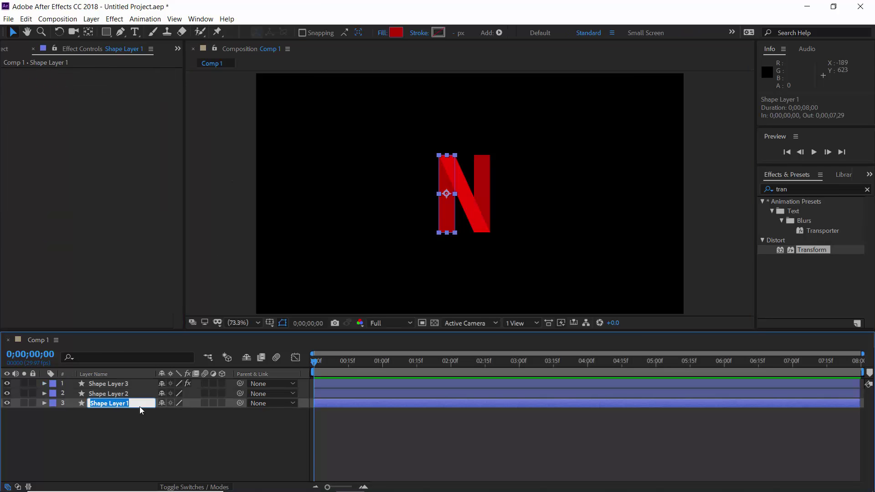
type("N left")
key("Return")
- Rename the right bar's layer, Shape Layer 2, as "N right"
left_click(137, 393)
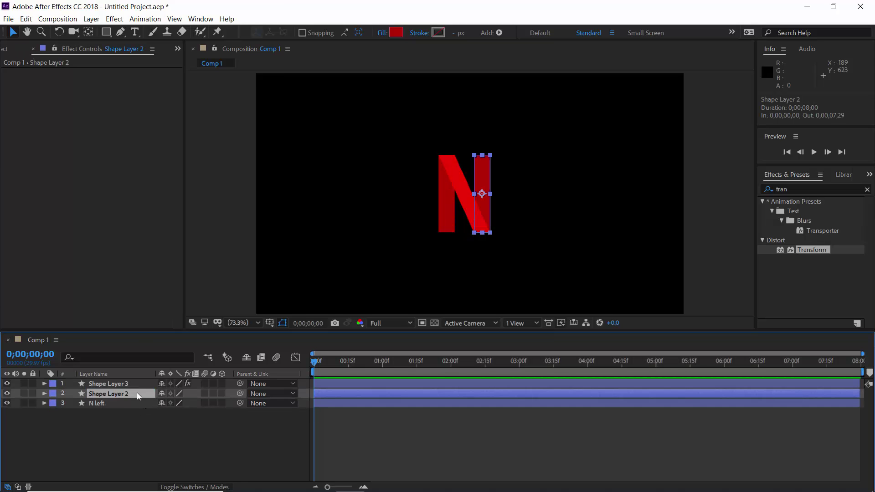
key("Return")
type("N right")
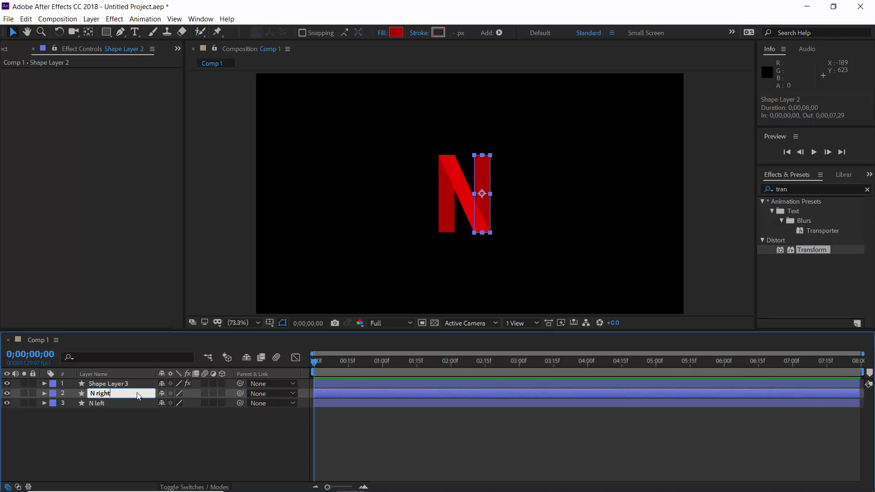
key("Return")
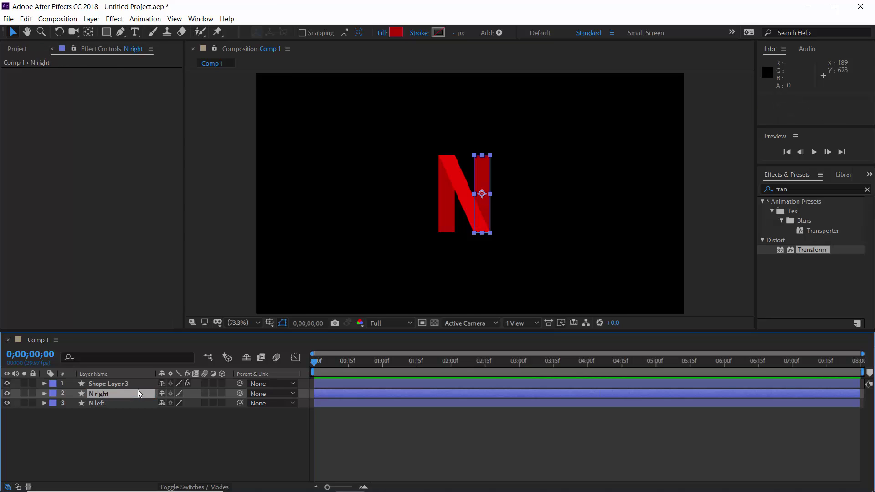
- Rename the diagonal bar's layer, Shape Layer 3, as "N middle" and clear the layer selection
left_click(135, 383)
key("Return")
type("N middle")
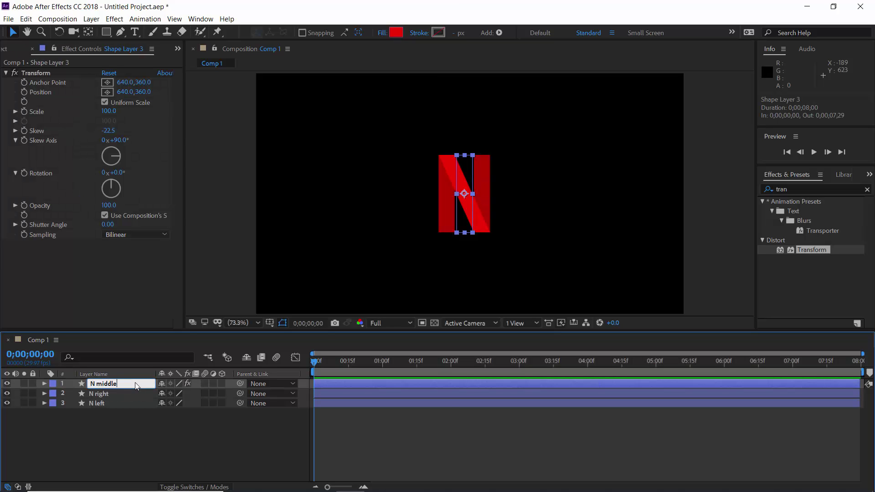
key("Return")
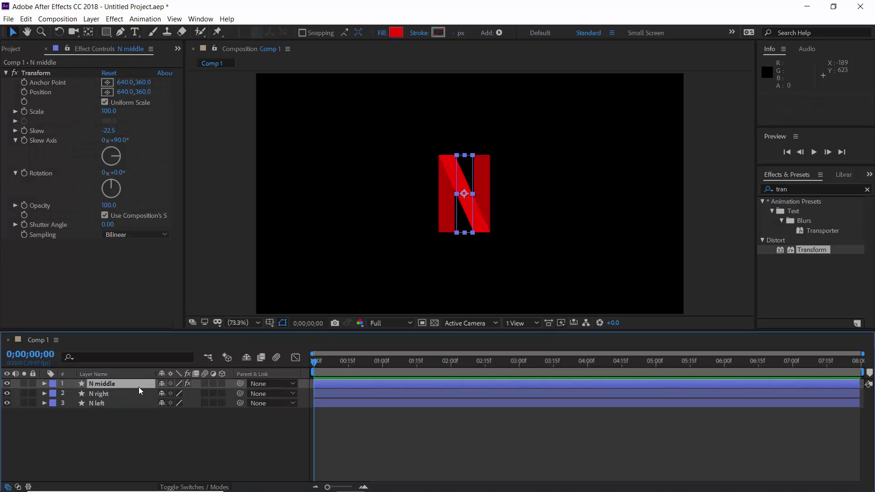
left_click(184, 425)
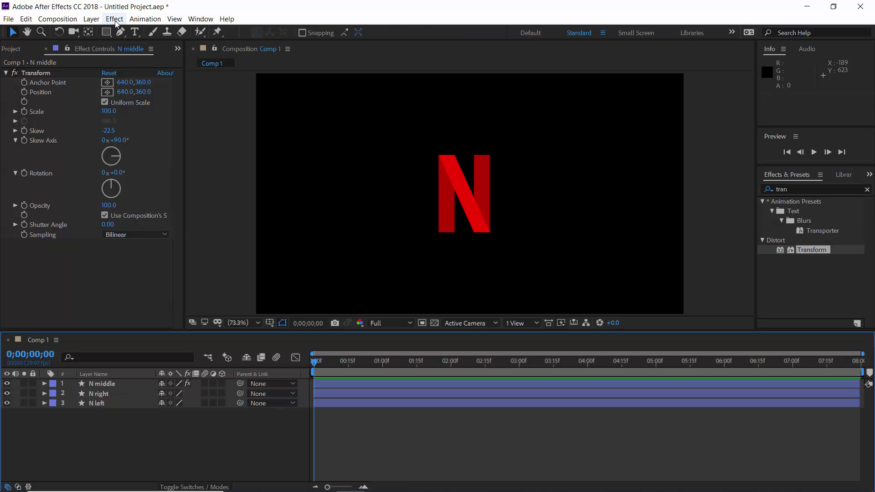
- Create a new composition named Comp 2 with a width of 3000 px and a height of 7000 px
left_click(58, 19)
left_click(69, 32)
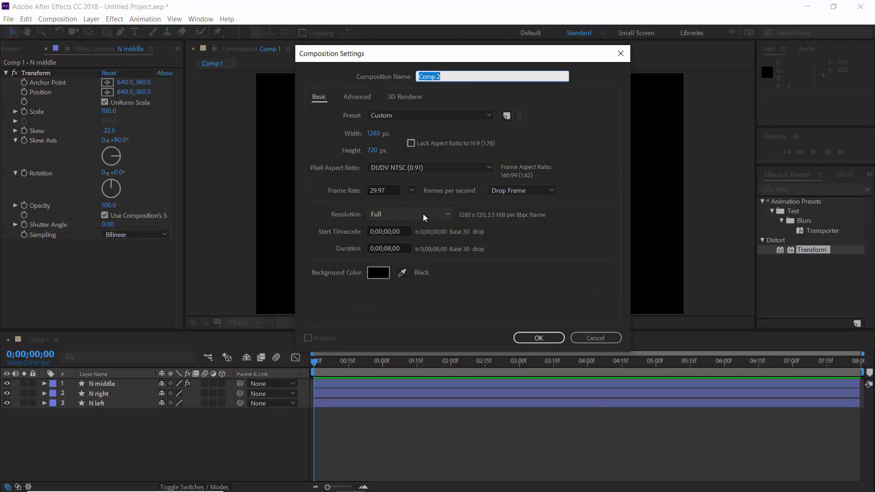
double_click(397, 134)
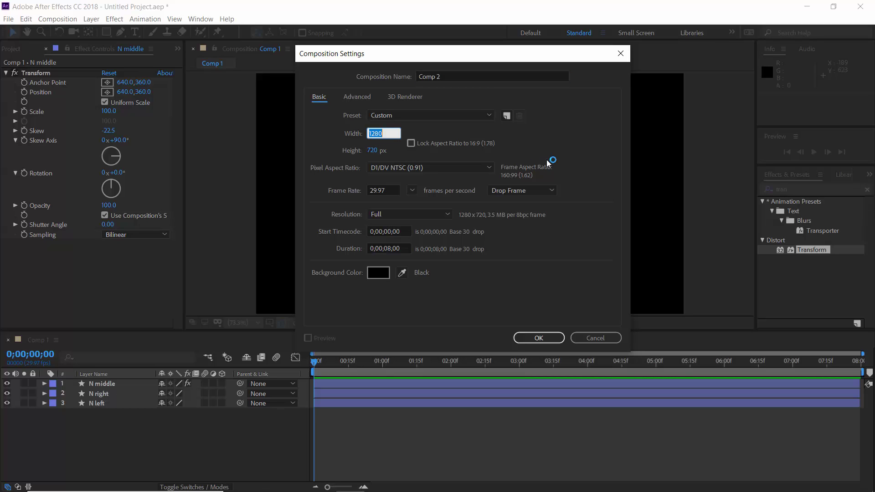
type("3000")
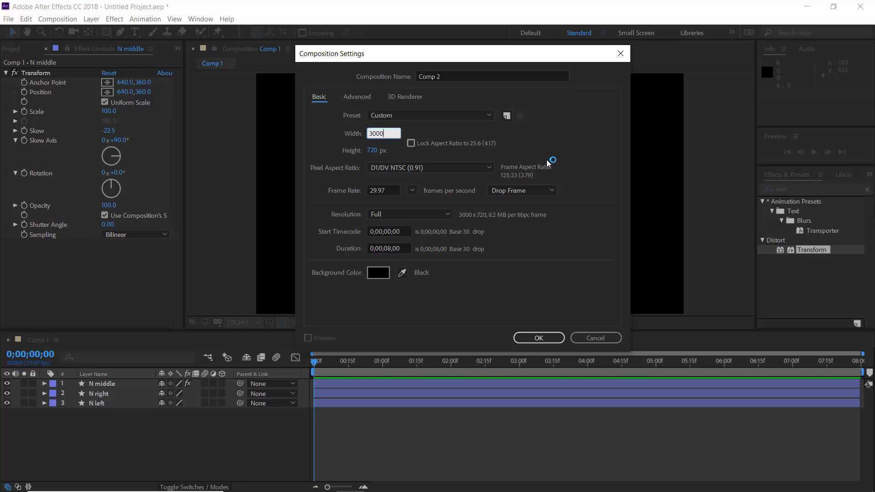
key("Tab")
type("7000")
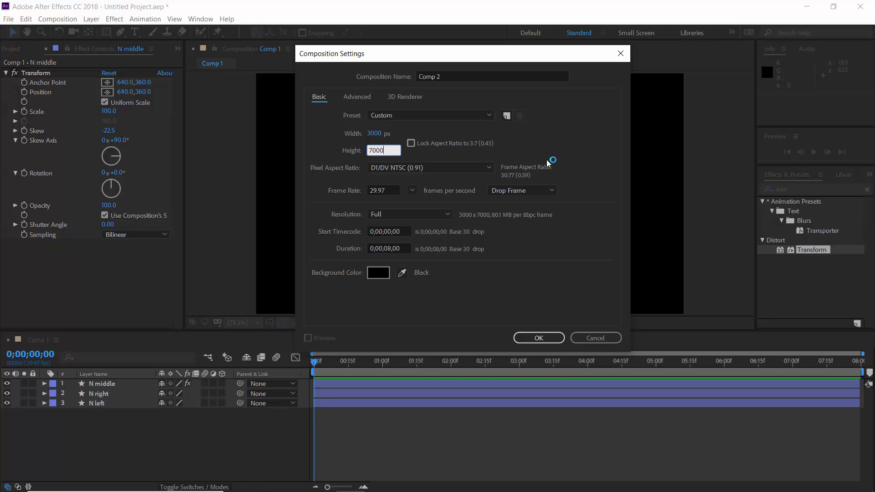
key("Return")
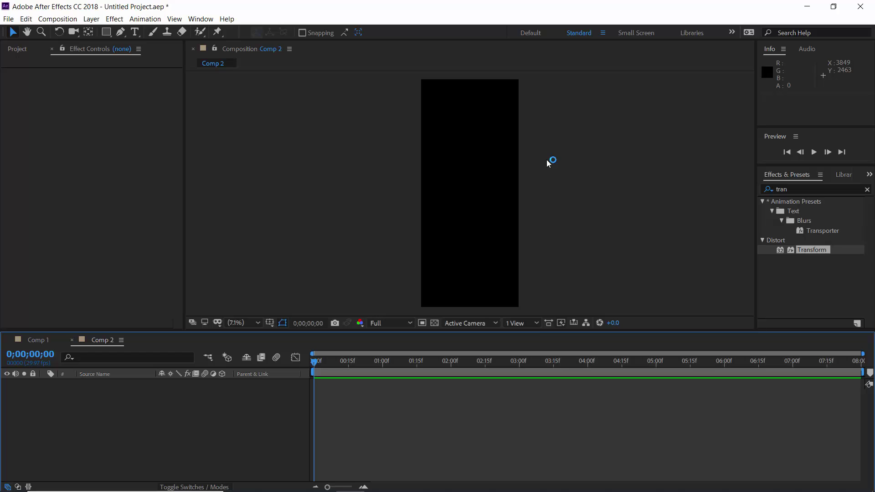
- Add a full-size 3000 × 7000 px deep red solid layer to Comp 2
left_click(114, 19)
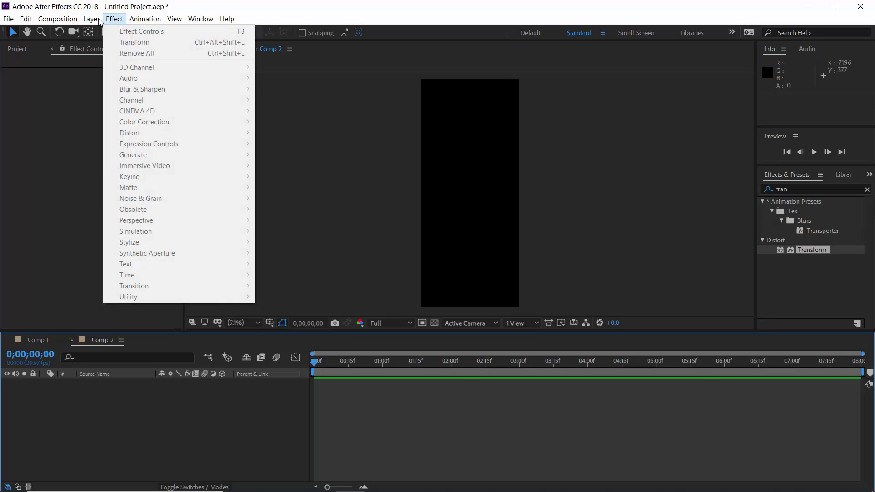
mouse_move(91, 18)
mouse_move(101, 33)
left_click(296, 40)
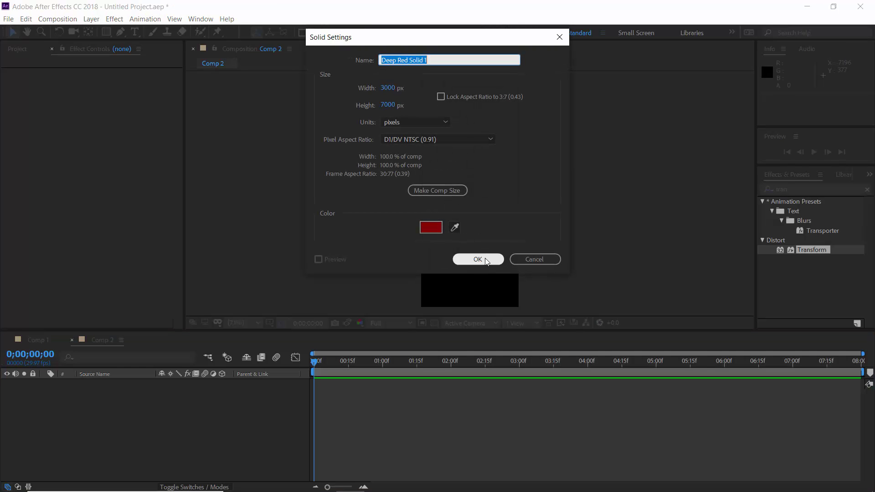
left_click(485, 260)
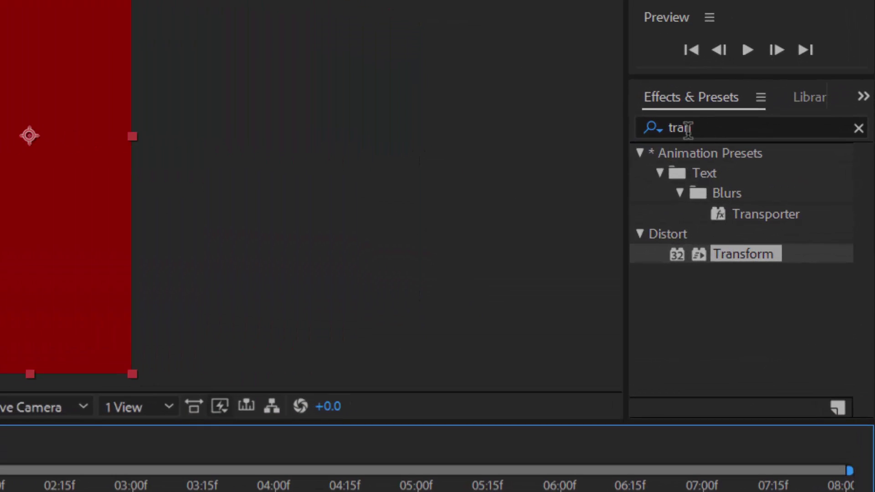
- Find the Fractal Noise effect and apply it to the deep red solid
left_click(726, 145)
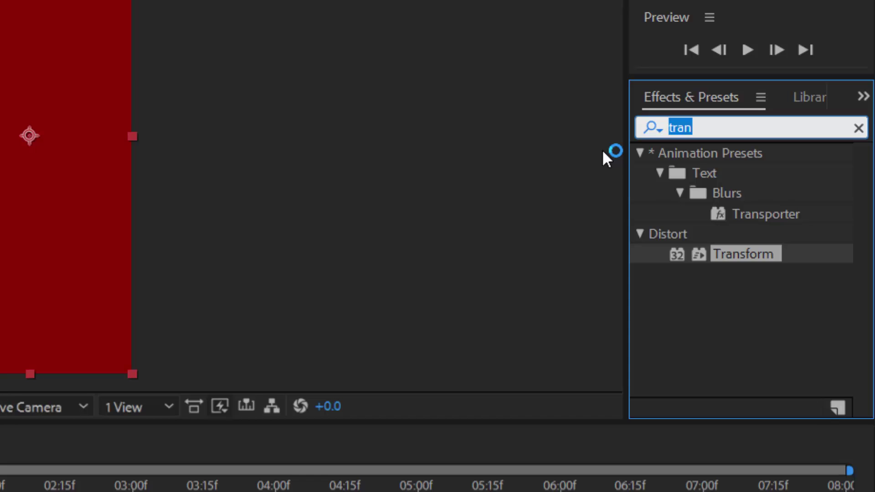
type("frac")
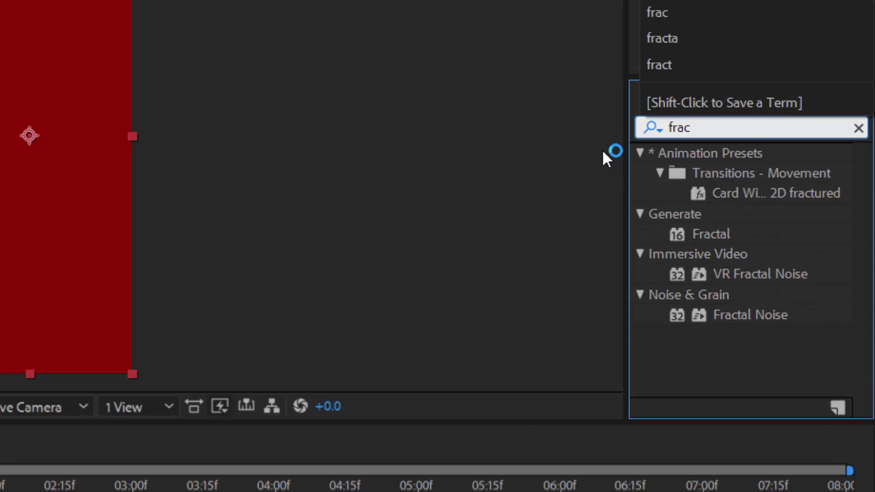
left_click(722, 314)
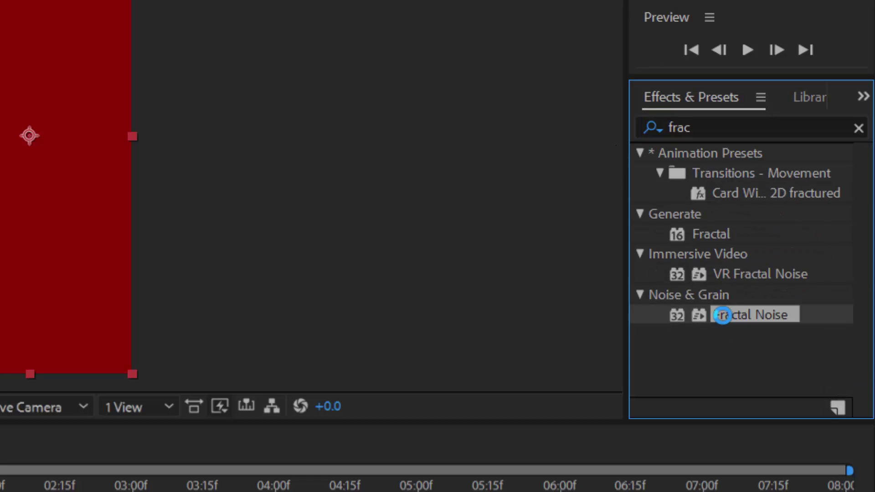
double_click(722, 315)
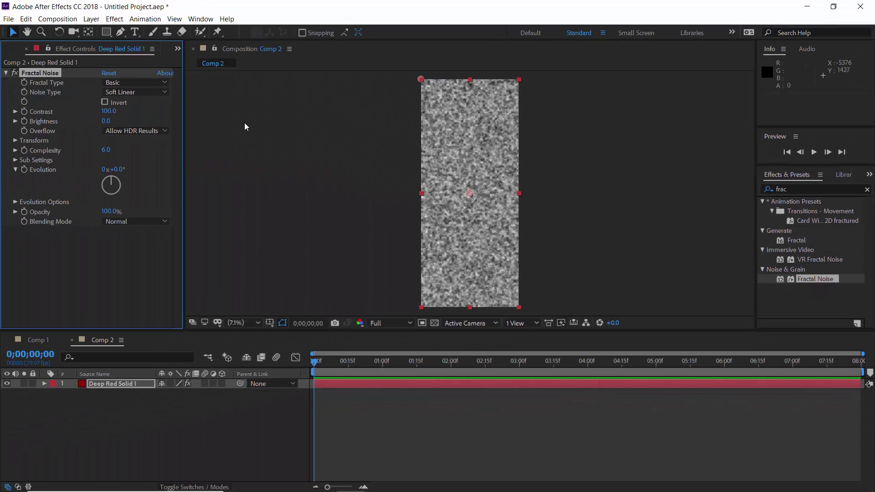
- Set the Fractal Noise effect's fractal type to Strings and its noise type to Block
left_click(146, 85)
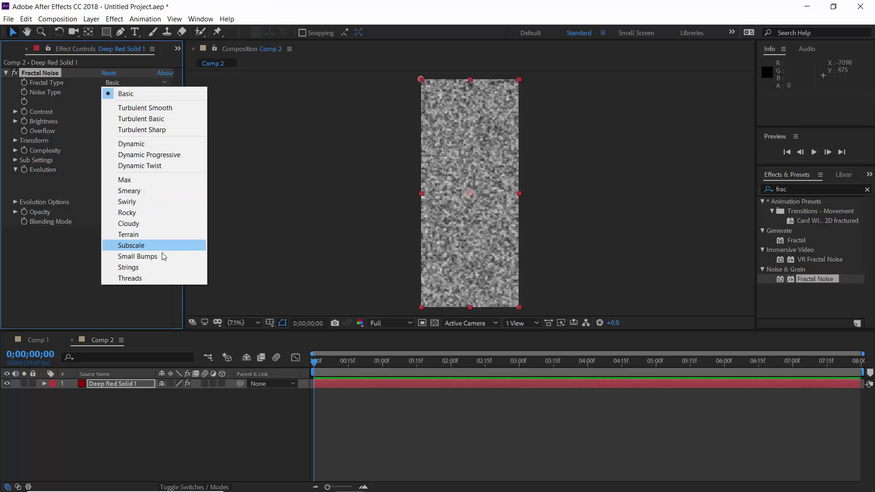
left_click(160, 266)
left_click(139, 93)
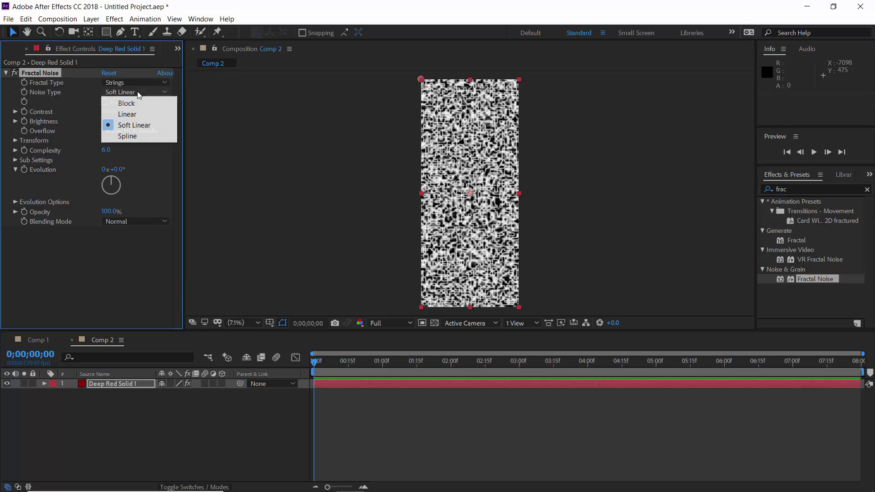
left_click(135, 104)
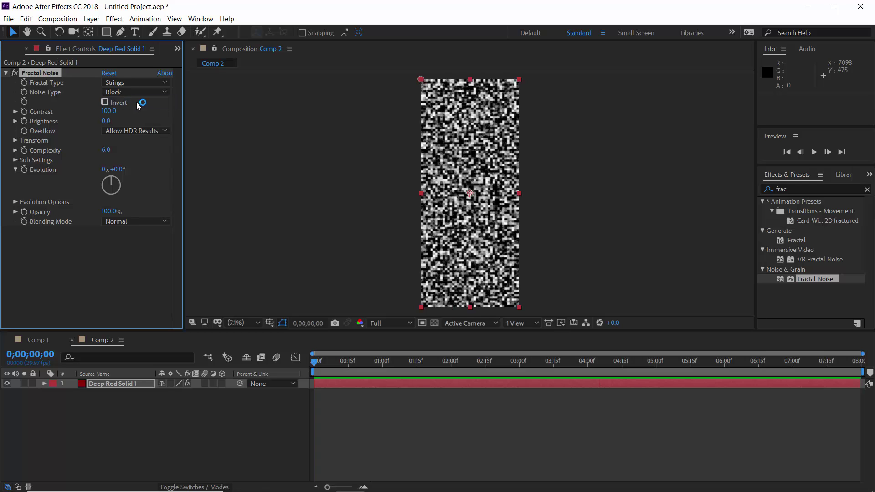
- Set the Fractal Noise brightness to 10 and invert the noise
left_click(105, 122)
type("10")
key("Return")
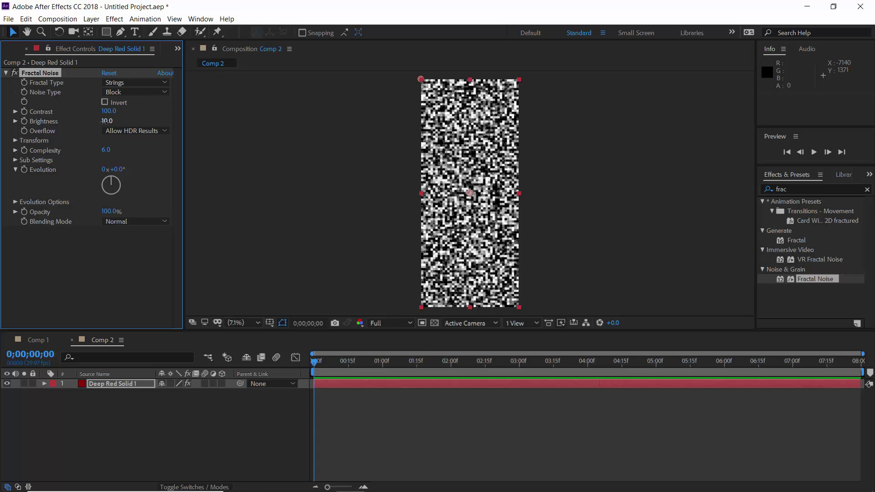
left_click(106, 103)
- Turn off uniform scaling for the fractal noise and set its scale width to 20 and scale height to 9000
left_click(15, 141)
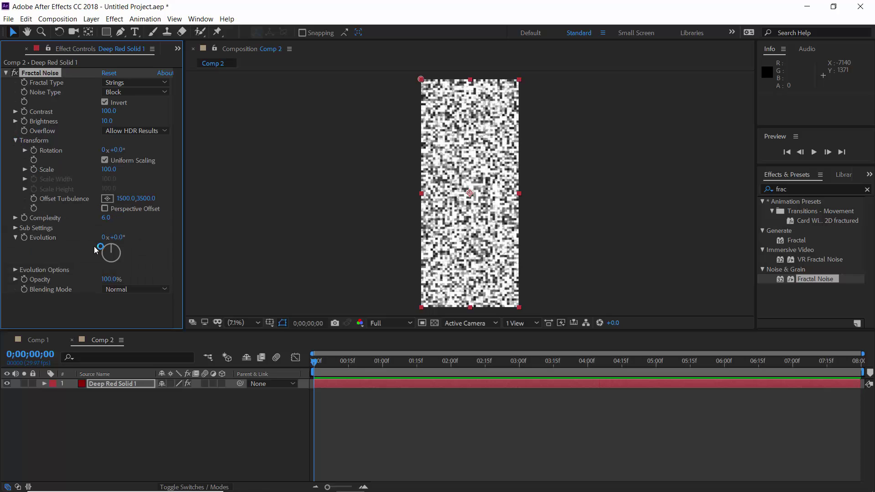
left_click(119, 161)
left_click(109, 179)
type("20")
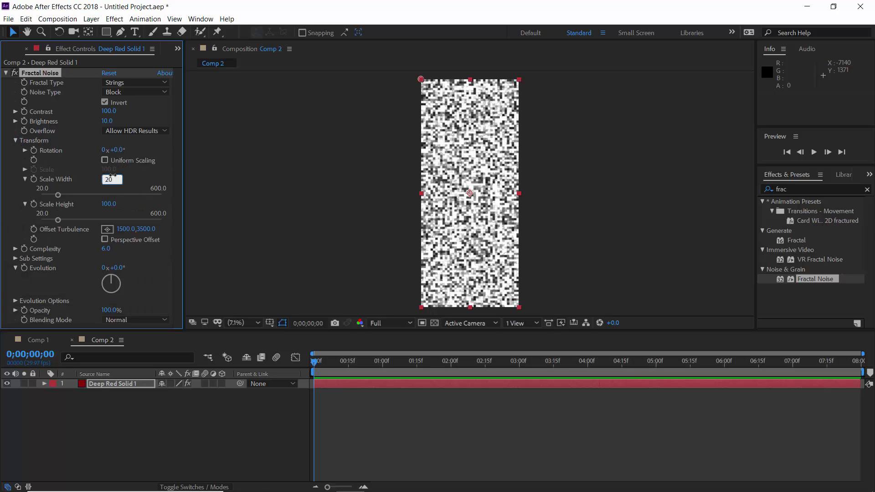
key("Tab")
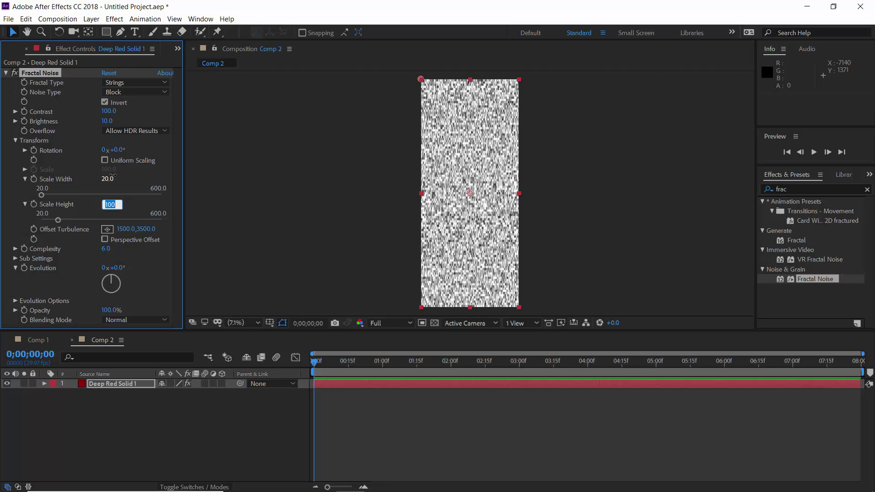
type("7")
type("000")
key("Return")
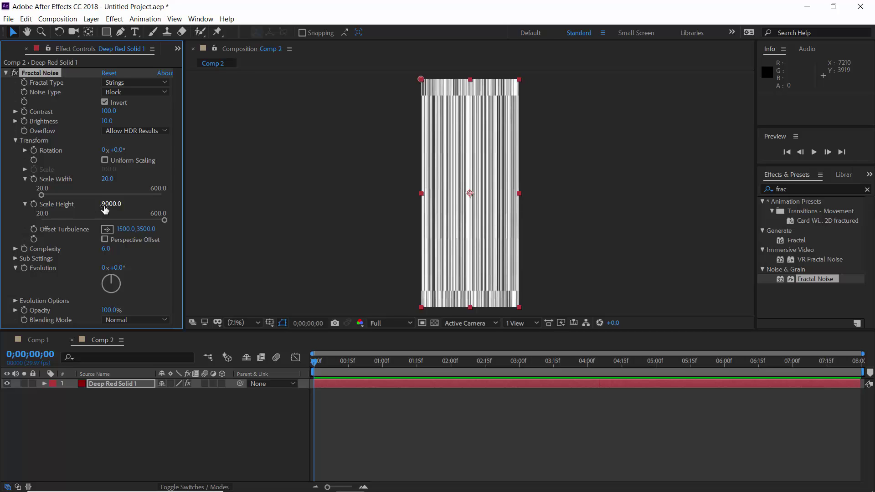
- Set the fractal noise's transform rotation to 50°
left_click(117, 150)
type("50")
key("Return")
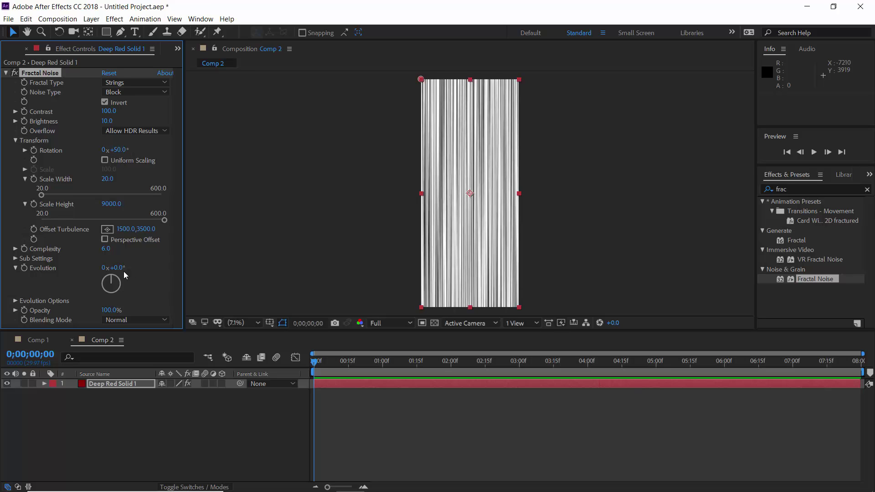
- Try a different Evolution value on the fractal noise and undo the change
left_click_drag(126, 268, 180, 274)
key("ctrl+z")
- Collapse the Fractal Noise settings and apply the Colorama effect to the solid
left_click(6, 72)
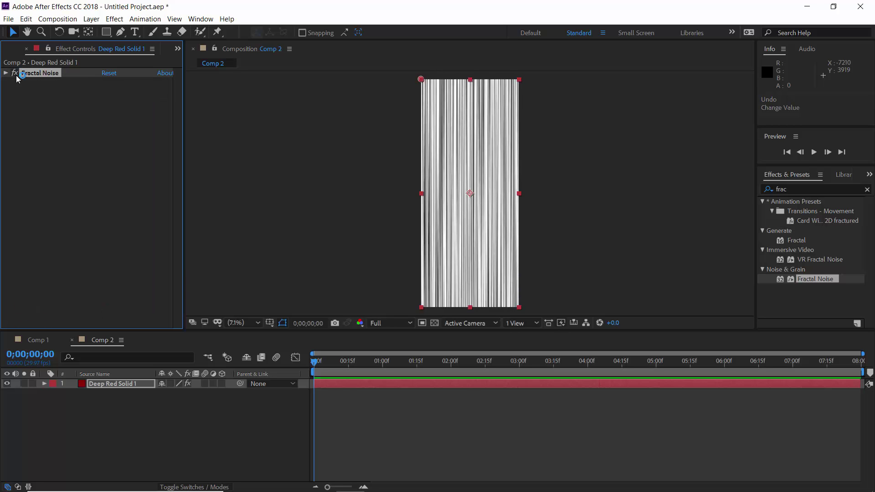
left_click(801, 189)
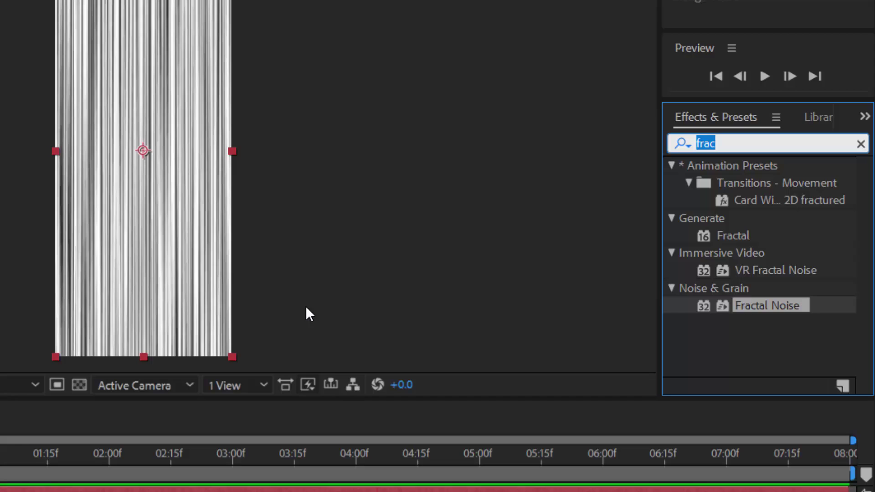
type("colora")
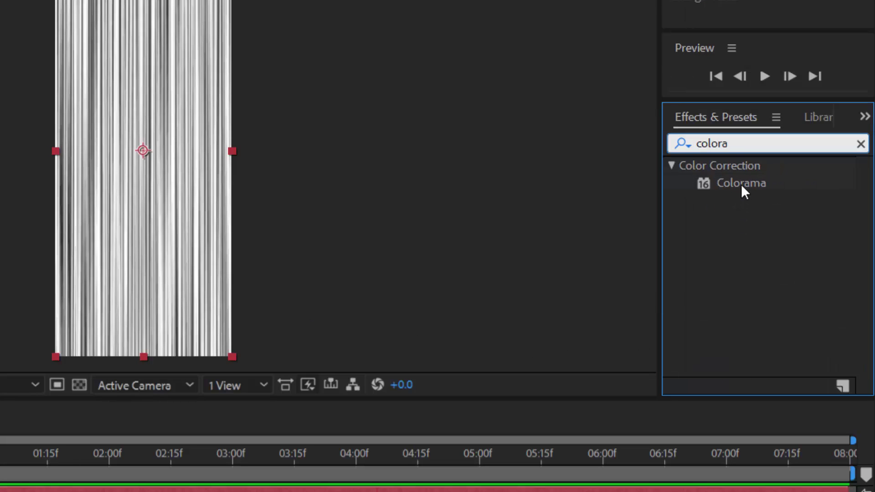
double_click(741, 182)
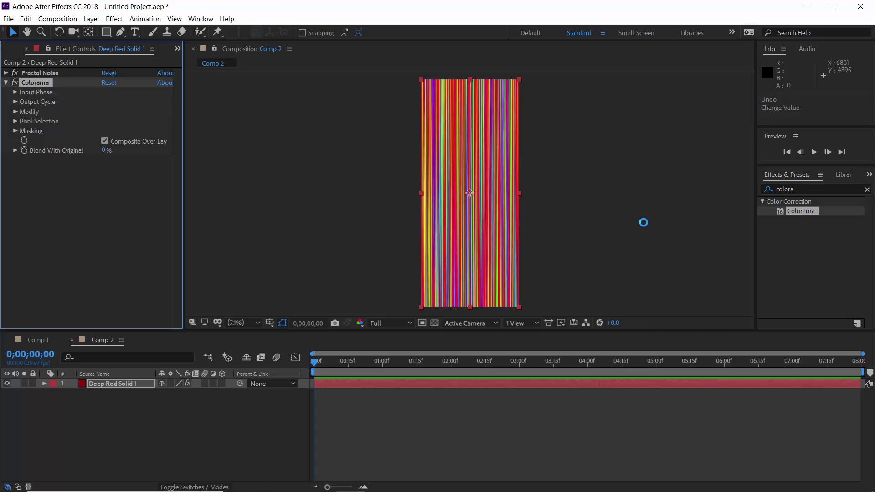
- Expand Colorama's Output Cycle and change the red marker at the top of the color wheel to black
left_click(16, 102)
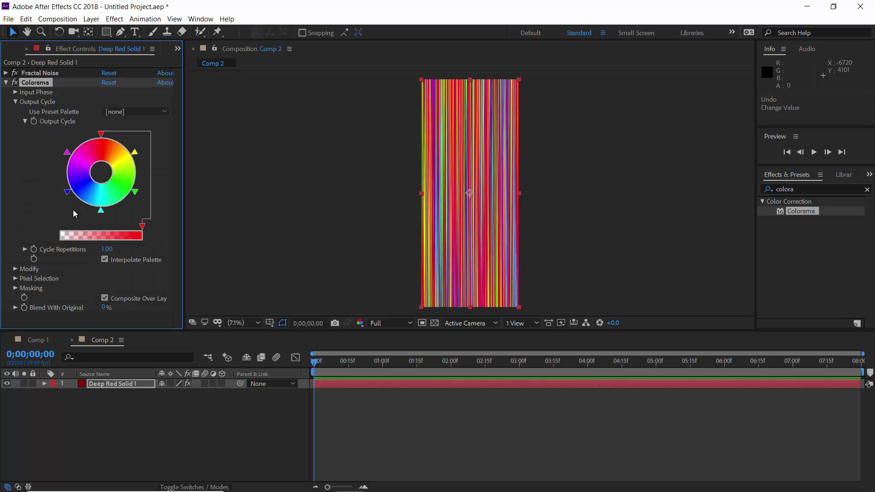
double_click(101, 134)
left_click(36, 199)
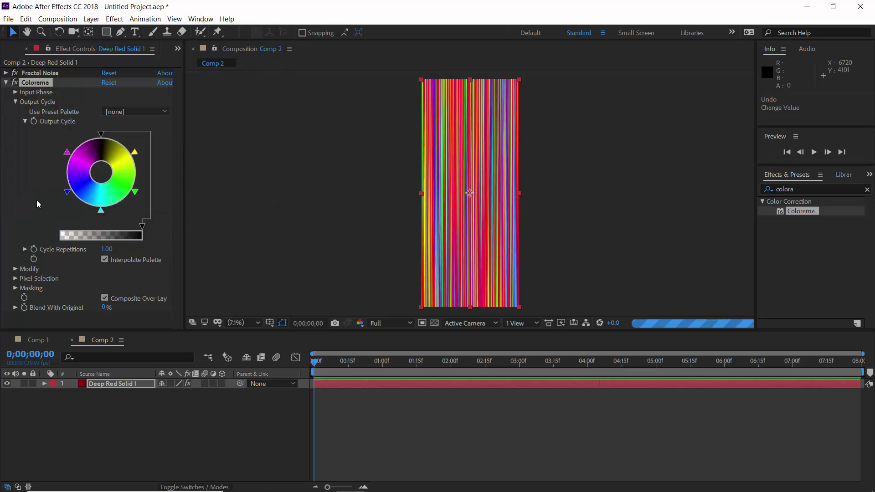
- Move the wheel's dark blue marker up to just below the magenta one and recolor it orange
left_click_drag(68, 195, 64, 171)
double_click(63, 168)
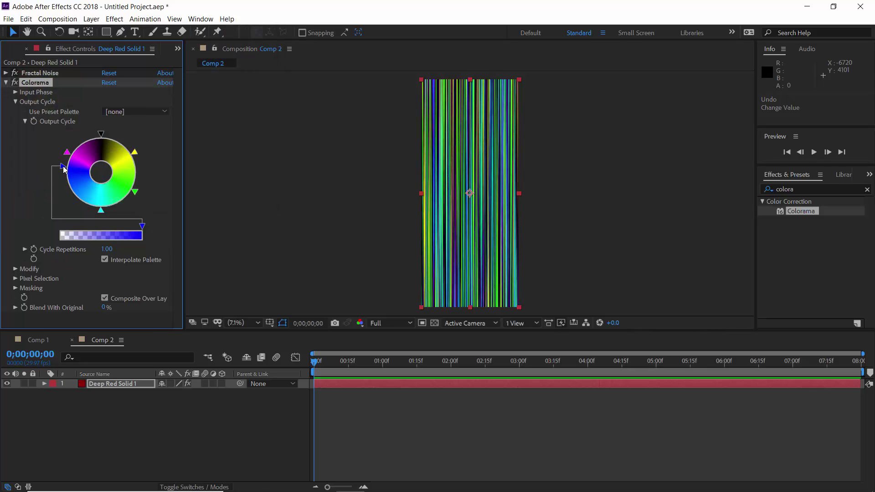
left_click(38, 198)
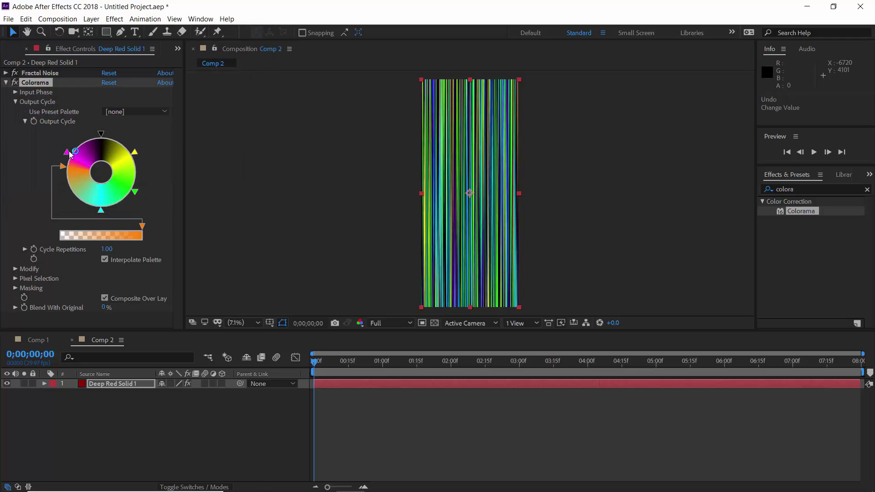
- Add a dark red marker (red 200, green 0, blue 0) to the color wheel between the magenta and black markers
double_click(76, 146)
left_click(33, 154)
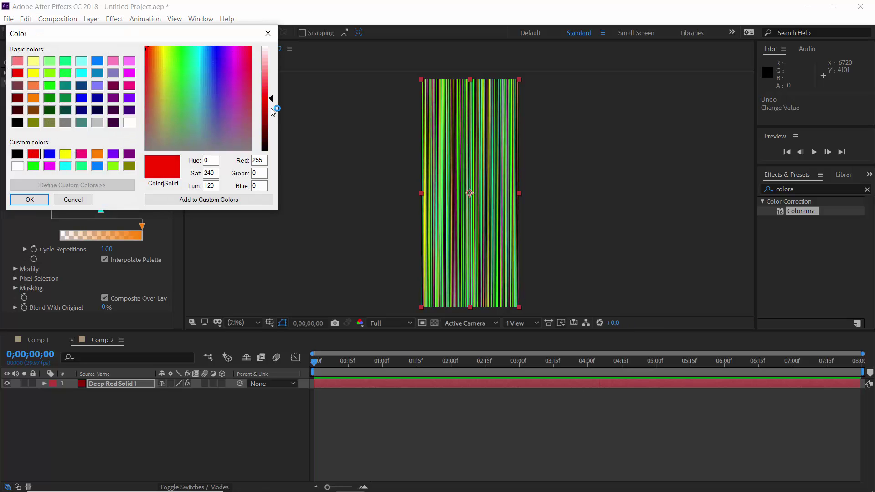
left_click_drag(272, 99, 272, 110)
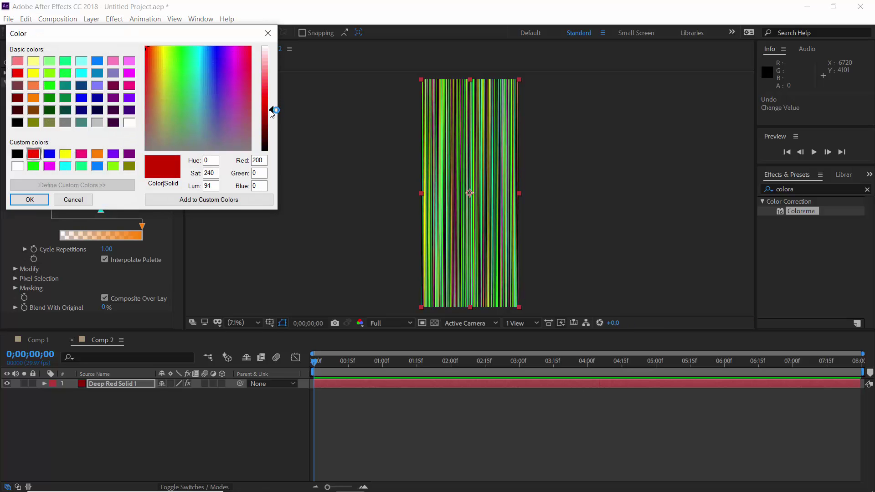
left_click(37, 200)
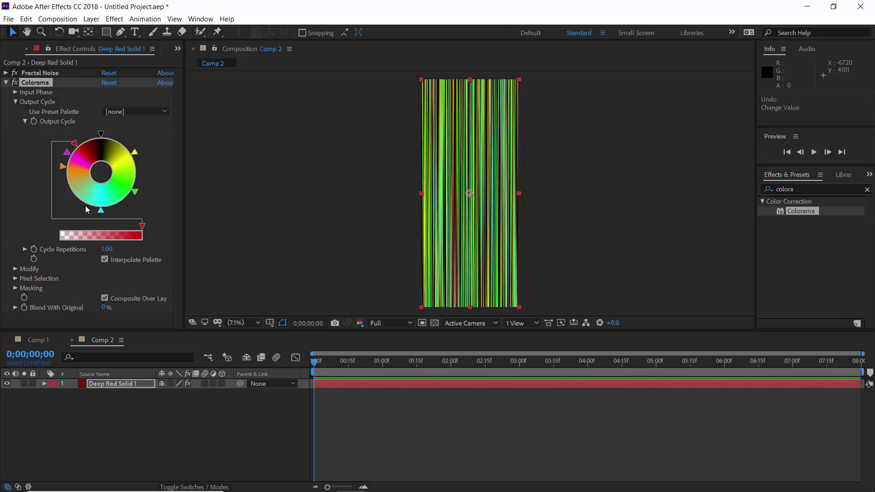
- Add a light orange marker (255, 168, 81) to the color wheel between the orange and cyan markers
double_click(100, 210)
left_click(33, 97)
left_click(265, 84)
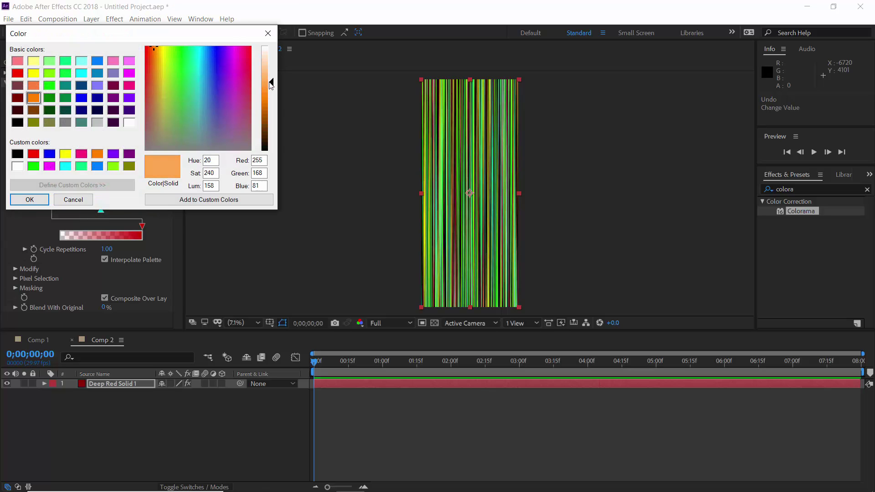
left_click(29, 199)
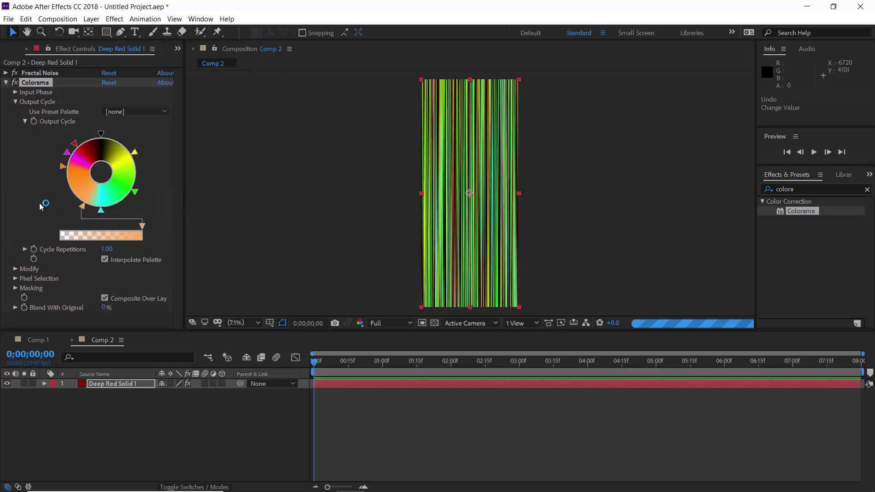
- Recolor the cyan marker at the bottom of the color wheel blue
left_click(101, 211)
double_click(100, 211)
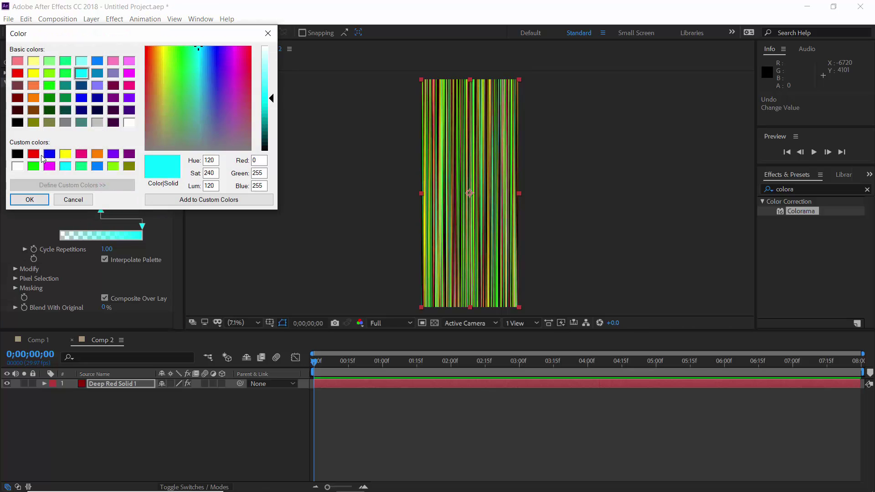
left_click(79, 98)
left_click(30, 199)
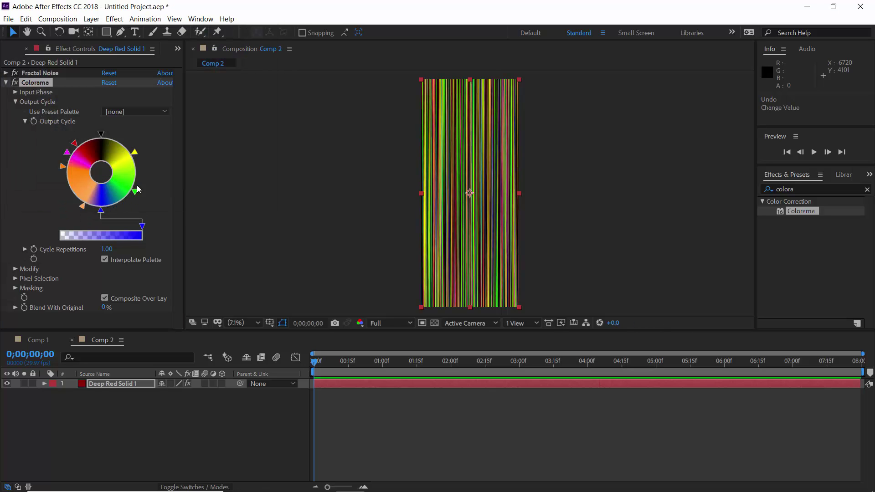
- Move the green marker down the color wheel so it sits close to the bottom blue marker
left_click_drag(134, 192, 117, 208)
left_click(100, 211)
left_click(117, 208)
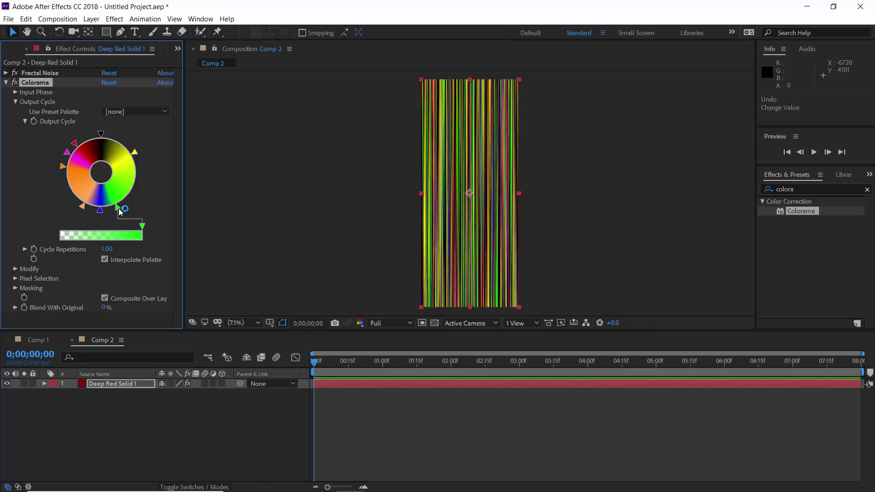
- Add a pure blue marker (0, 0, 255) to the color wheel between the green and yellow markers
double_click(117, 208)
left_click(50, 156)
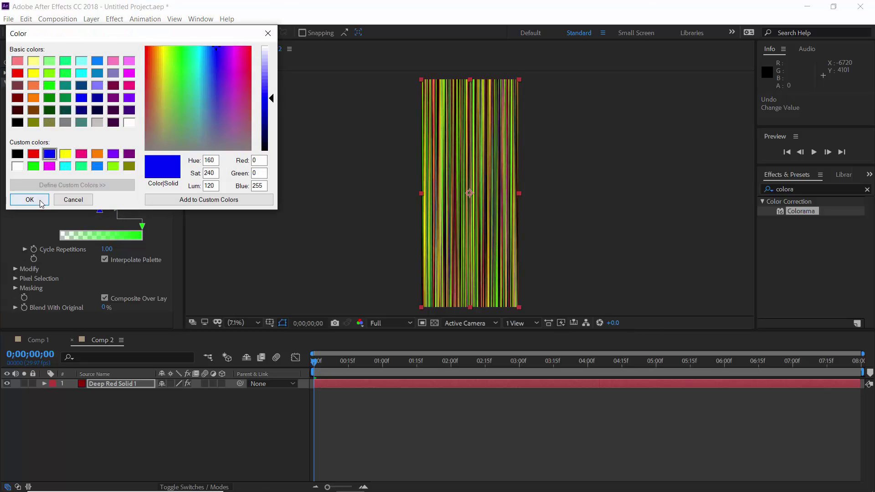
left_click(38, 200)
- Add a red marker (255, 0, 0) to the color wheel between the upper blue and yellow markers
left_click_drag(129, 204, 139, 183)
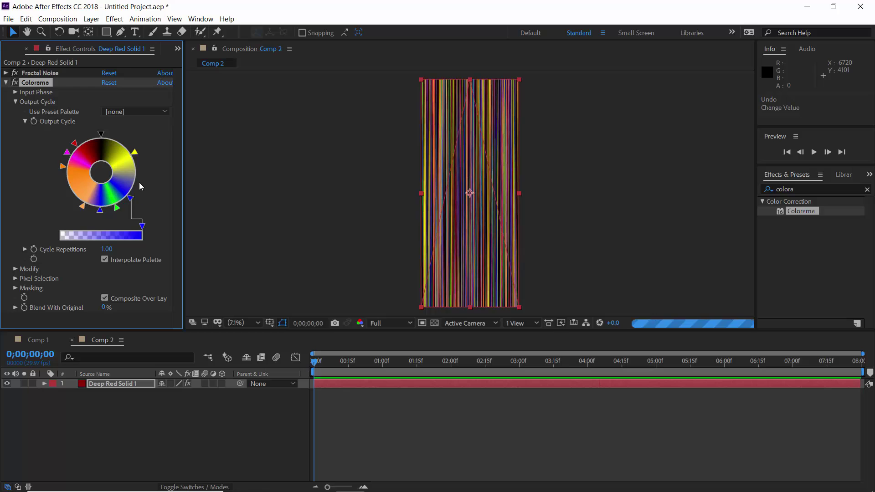
double_click(138, 182)
left_click(35, 154)
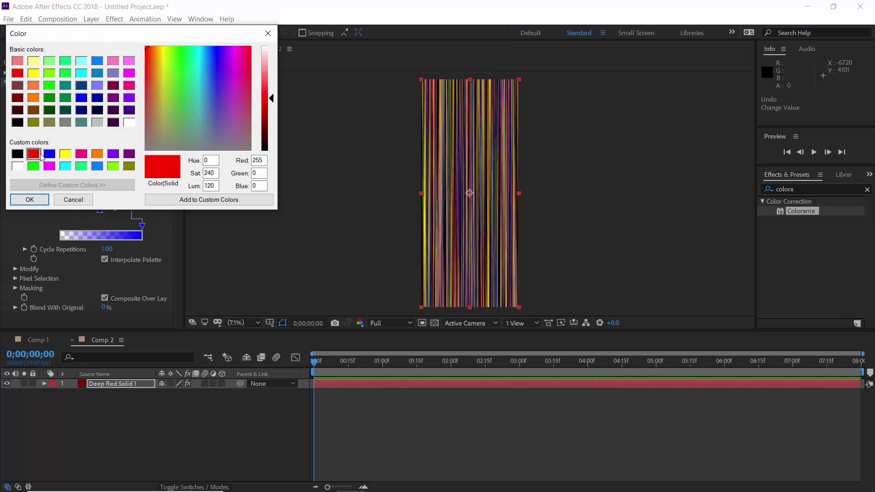
left_click(29, 199)
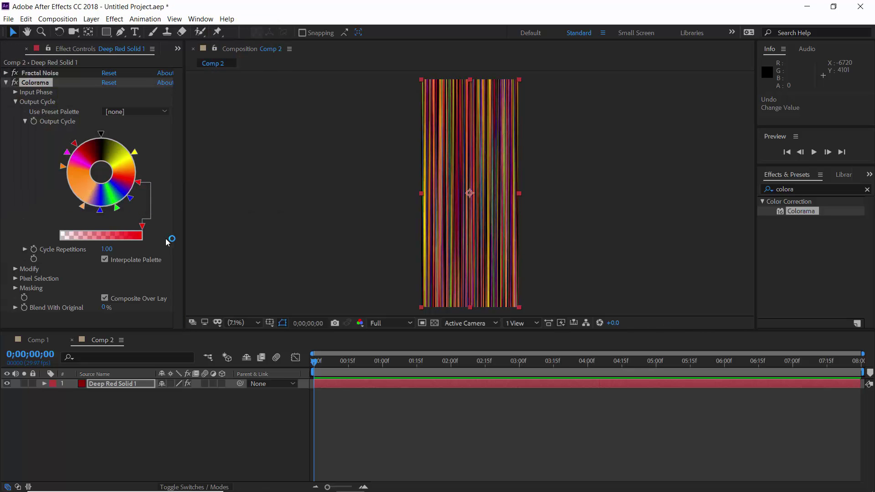
- Move the new red marker up the color wheel and add a black marker between it and the blue marker
double_click(139, 184)
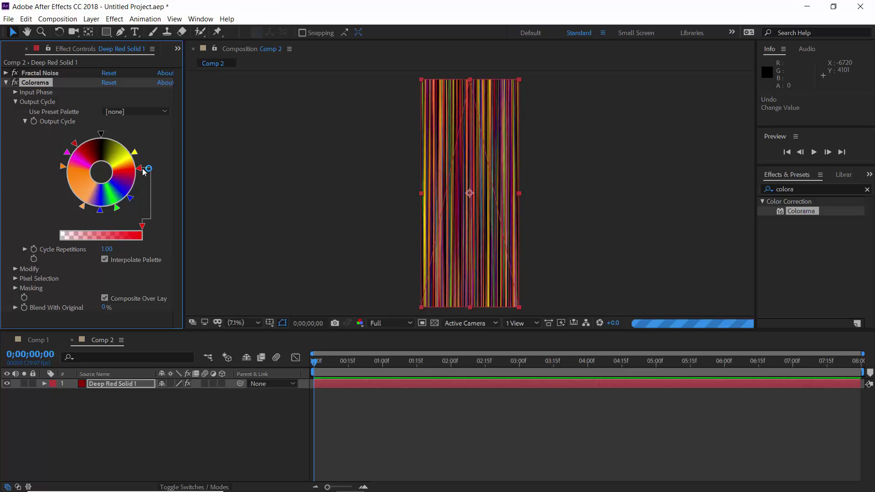
left_click(18, 154)
left_click(29, 199)
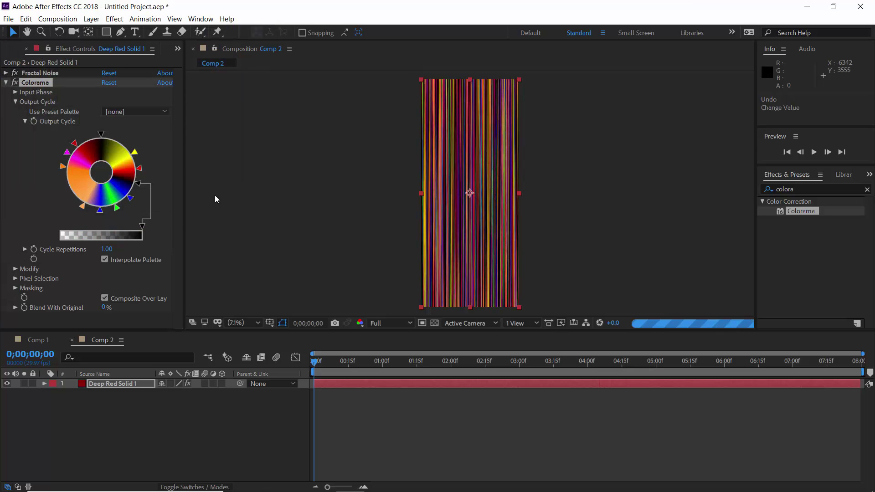
- Fine-tune the color wheel spacing by moving the yellow marker toward the top and shifting the black, light orange, bottom blue and green markers slightly clockwise
left_click_drag(136, 152, 132, 142)
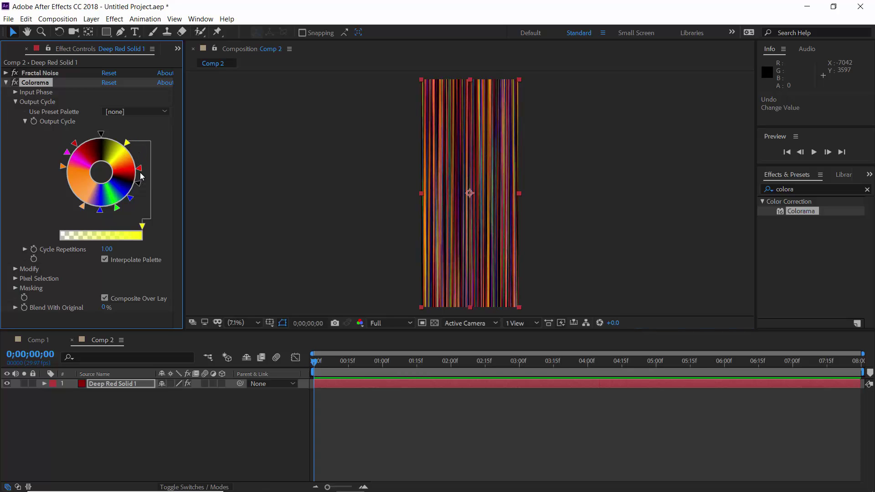
left_click_drag(138, 184, 137, 186)
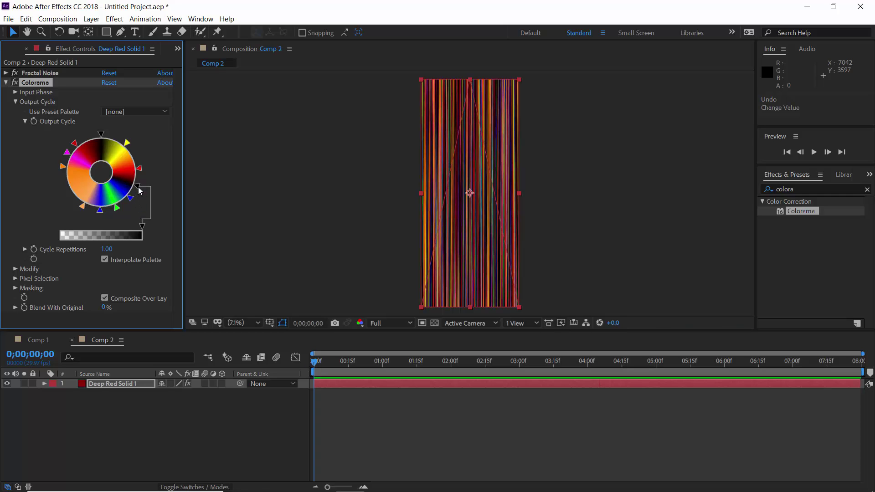
left_click_drag(82, 207, 115, 209)
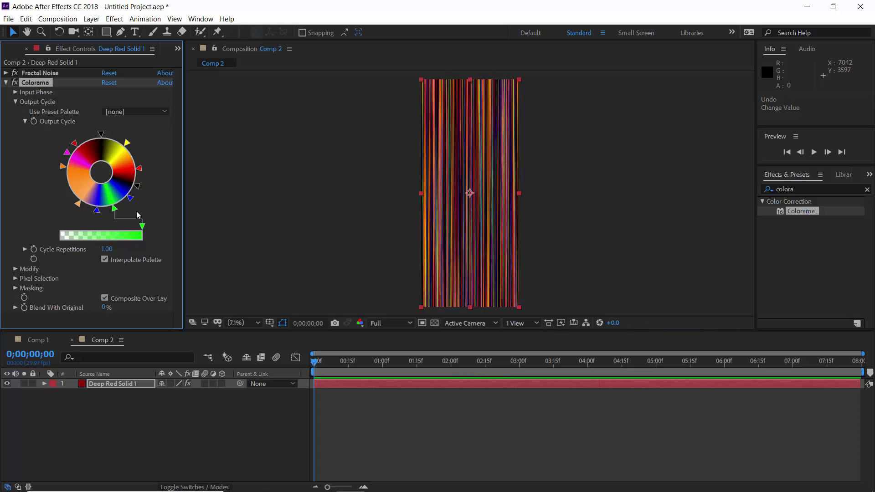
left_click_drag(79, 204, 111, 210)
left_click(138, 185)
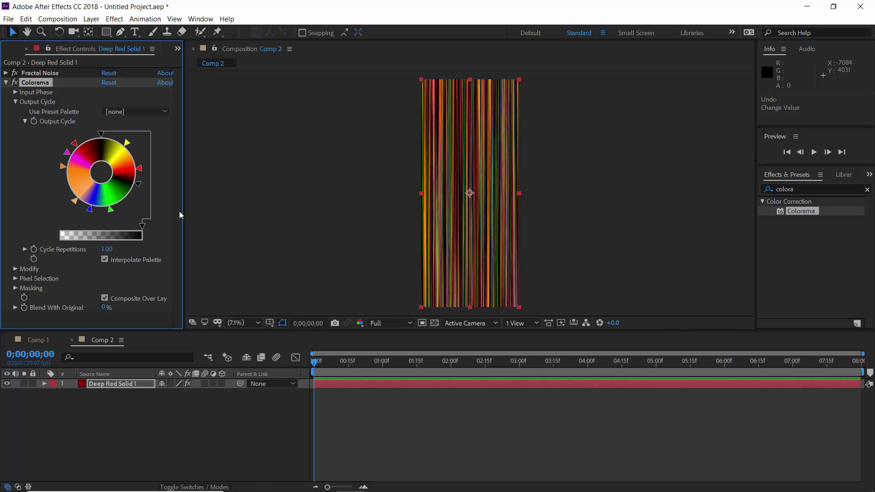
left_click(131, 200)
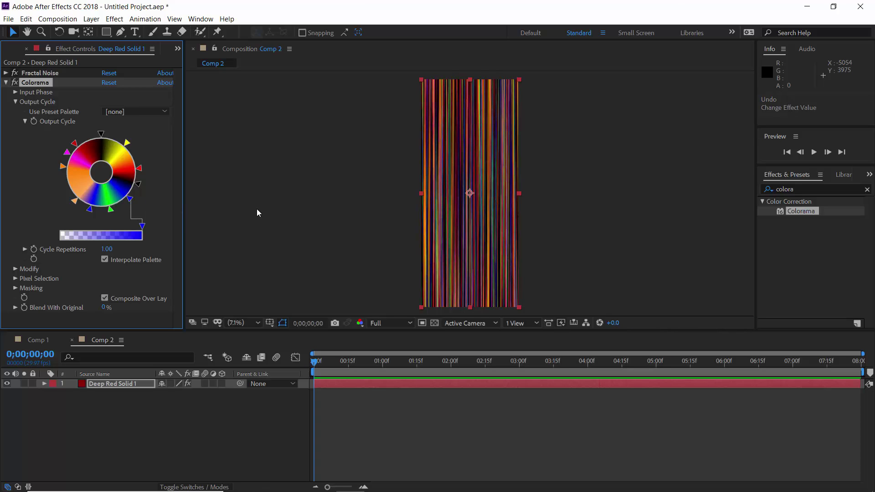
left_click(6, 83)
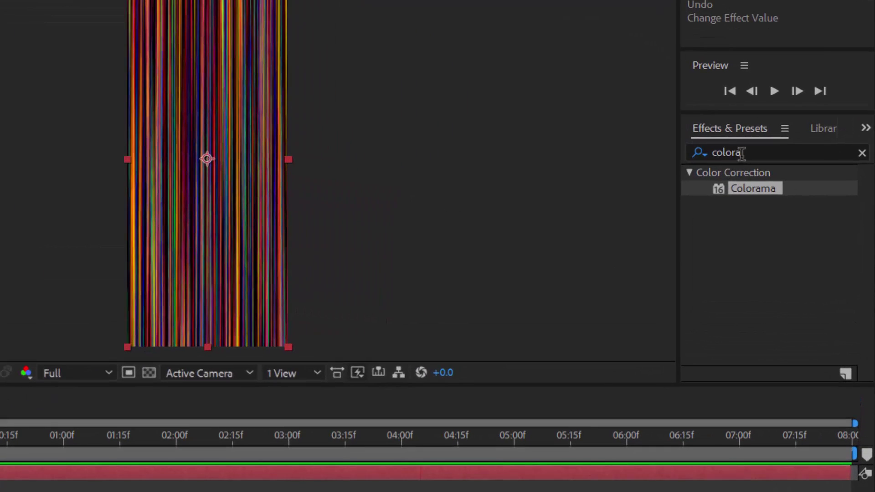
- Apply the Glow effect to the Deep Red Solid 1 layer with a glow radius of 100 and an intensity of 1.5
left_click(768, 190)
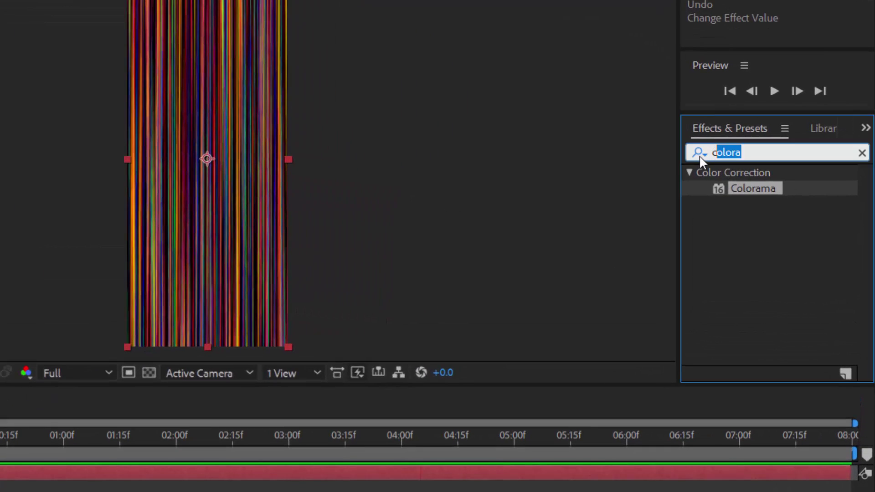
type("glow")
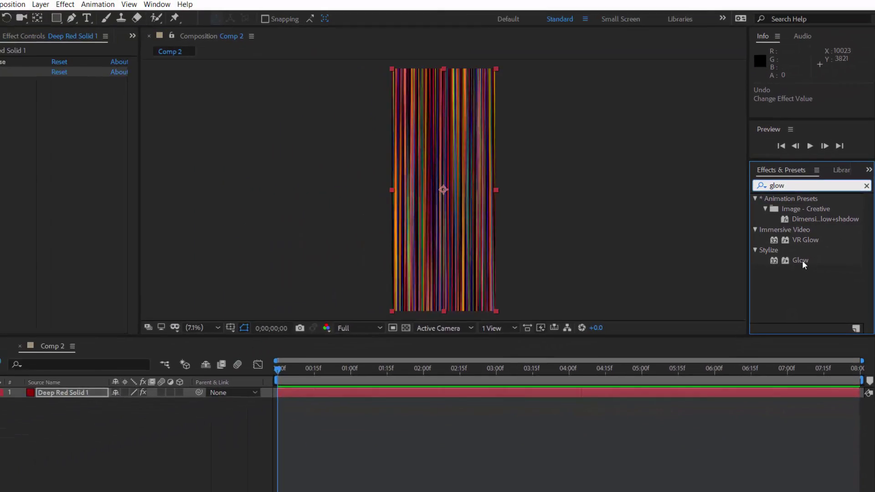
left_click(779, 266)
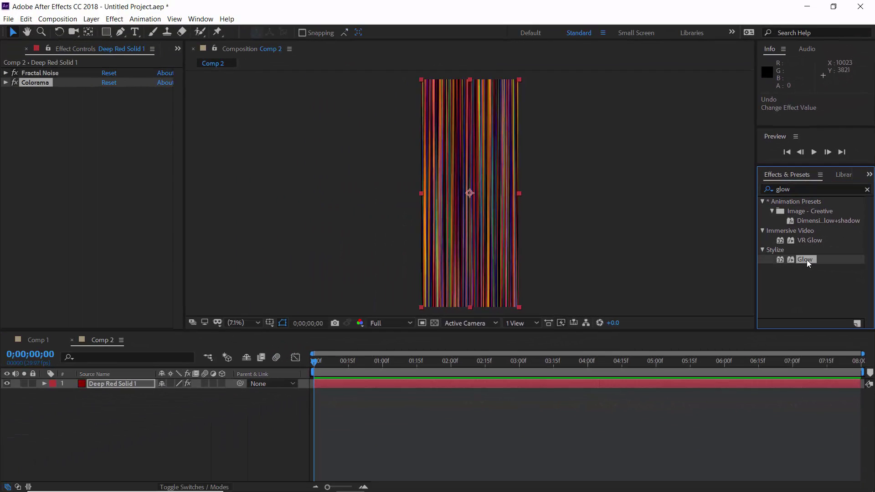
double_click(807, 259)
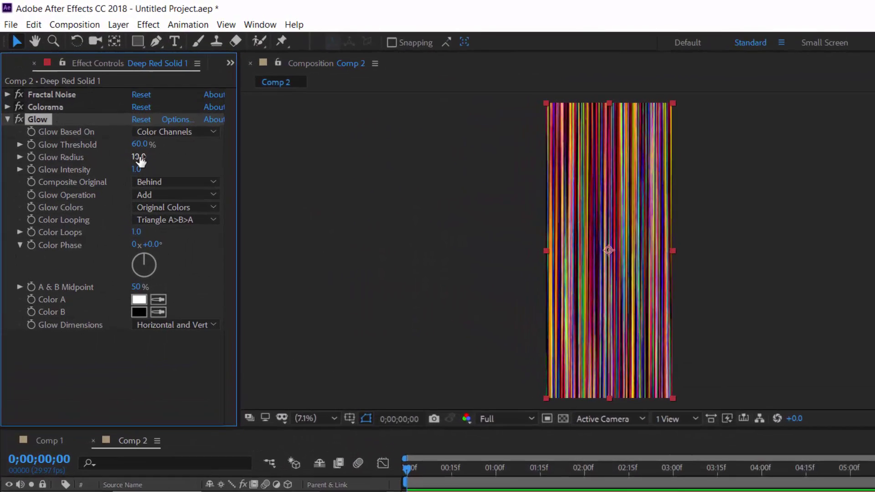
left_click(137, 156)
type("100")
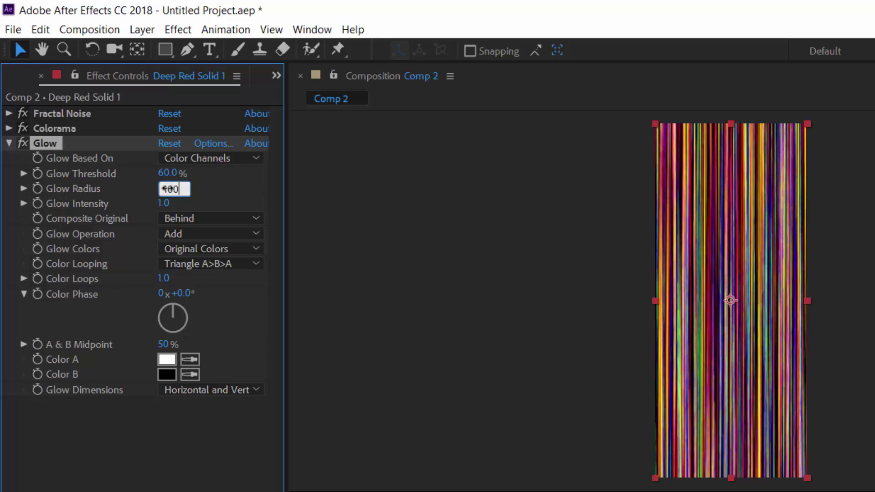
key("Tab")
type("1.5")
key("Return")
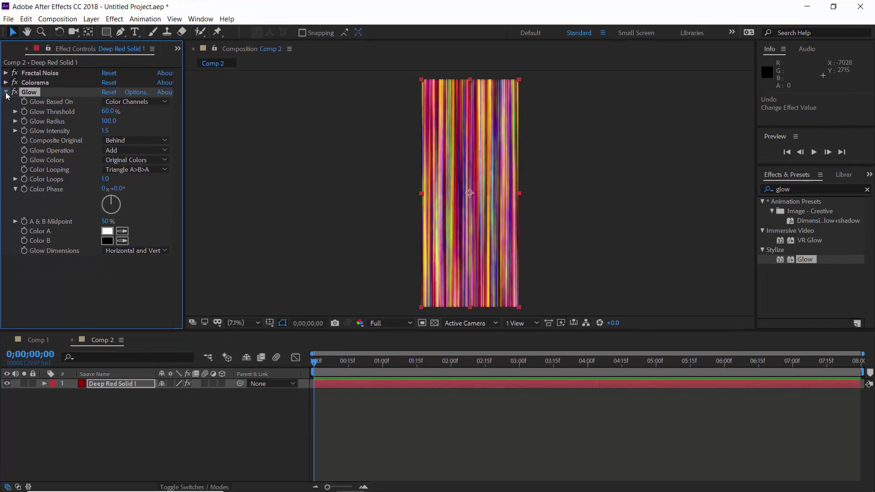
left_click(7, 93)
- Apply Fast Box Blur to the solid and set its blur radius to 2
left_click(767, 189)
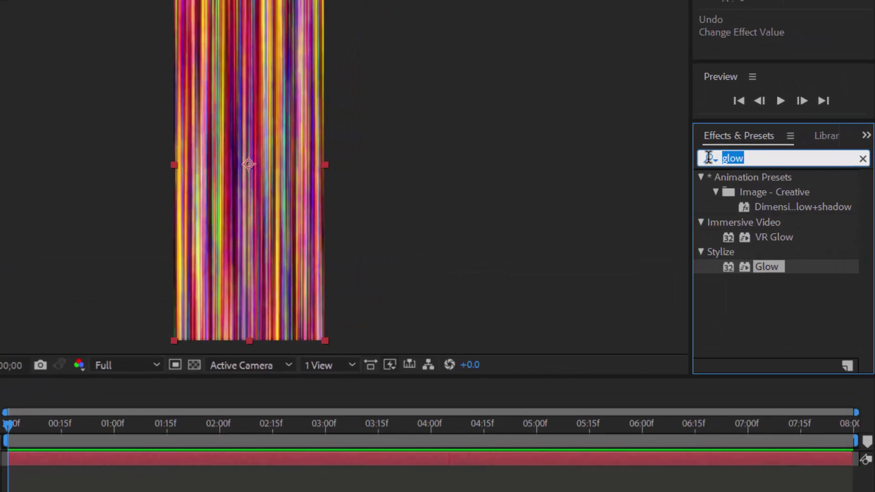
type("fast b")
left_click(710, 157)
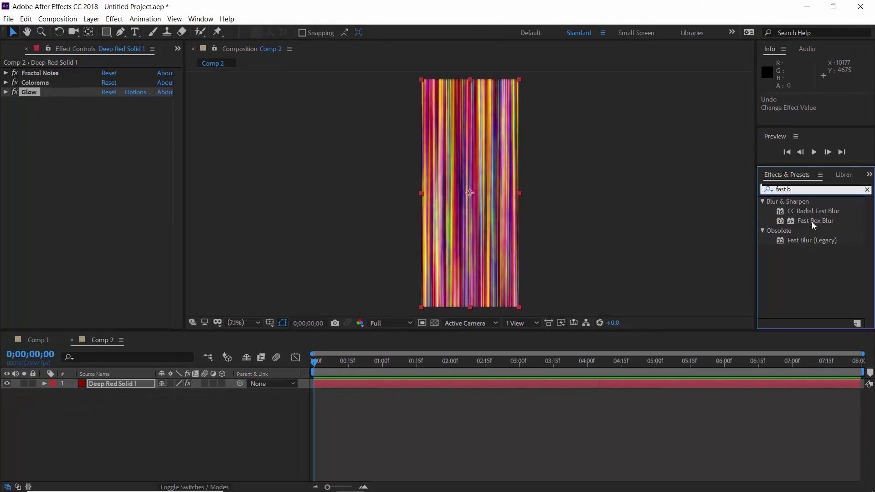
double_click(790, 210)
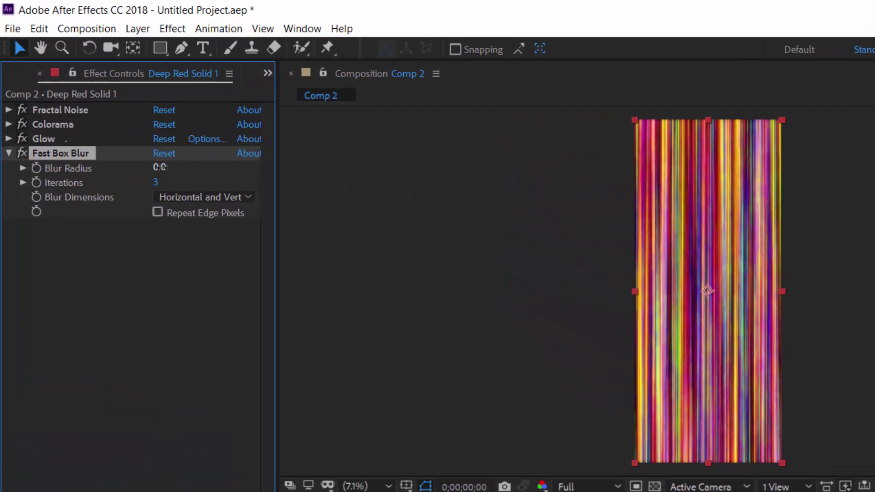
left_click(112, 117)
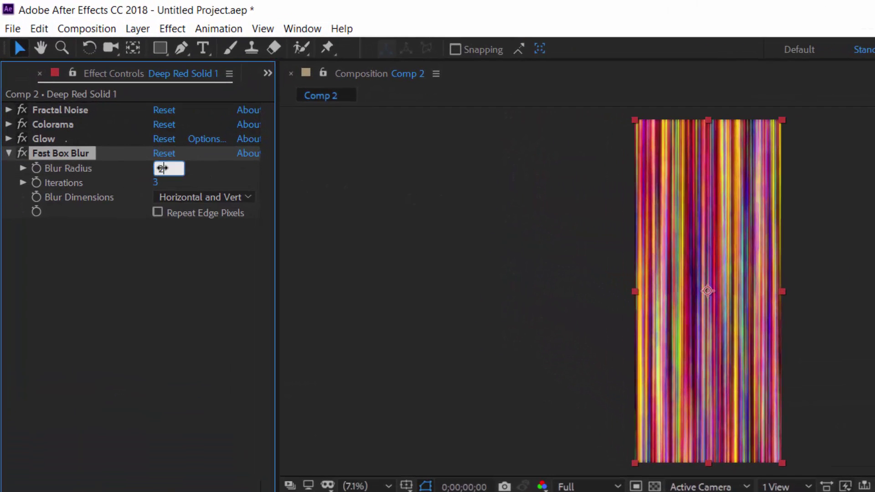
type("2")
key("Return")
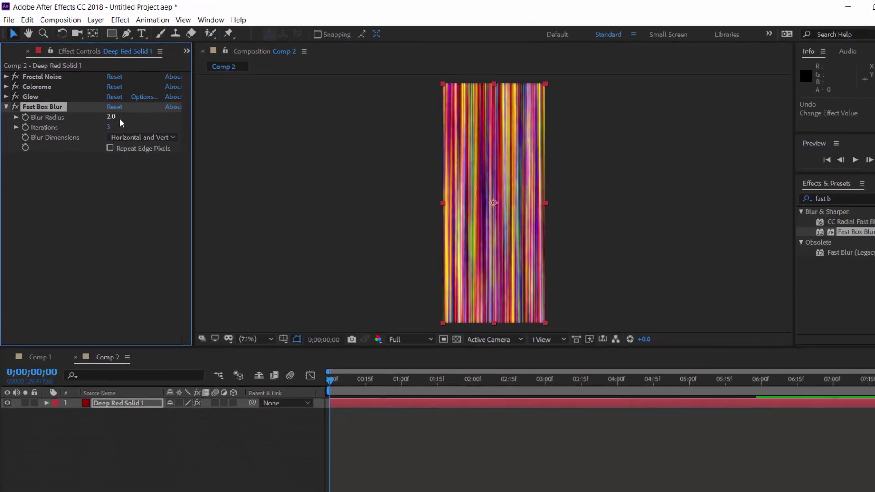
left_click(6, 102)
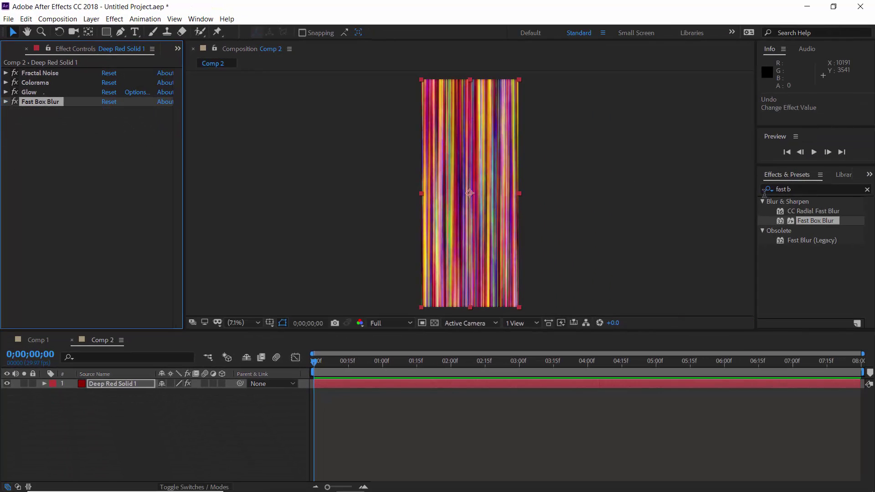
- Apply Hue/Saturation to the solid and set the Master Lightness to -15
left_click_drag(794, 190, 755, 188)
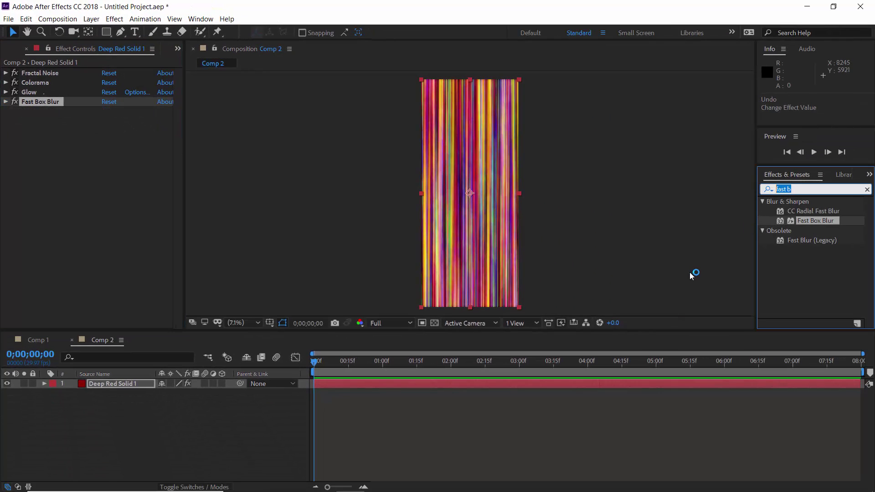
type("hue")
double_click(817, 250)
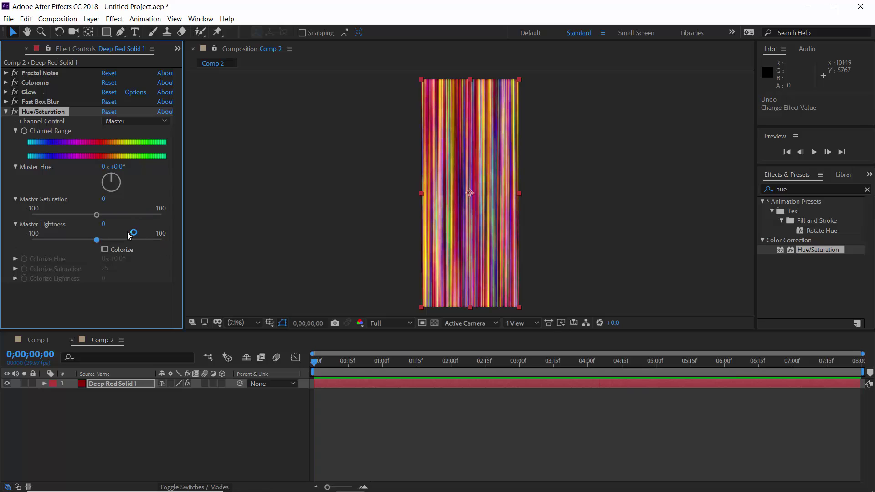
left_click(103, 224)
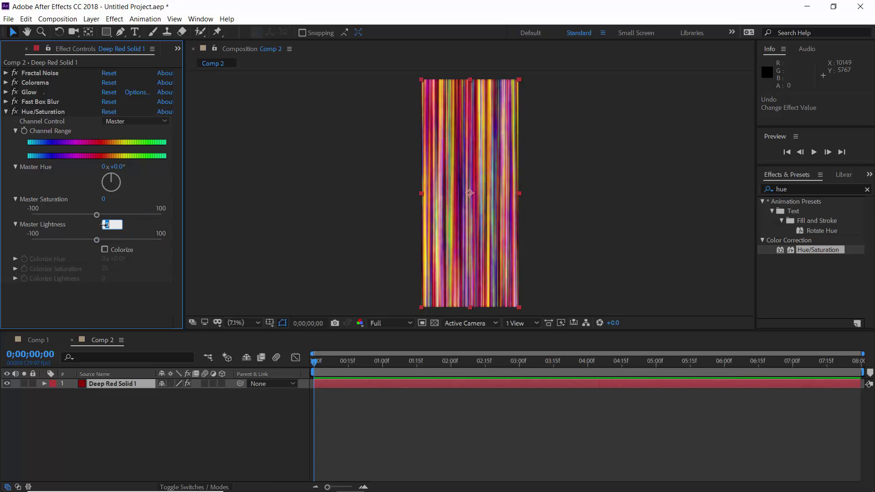
type("-15")
key("Return")
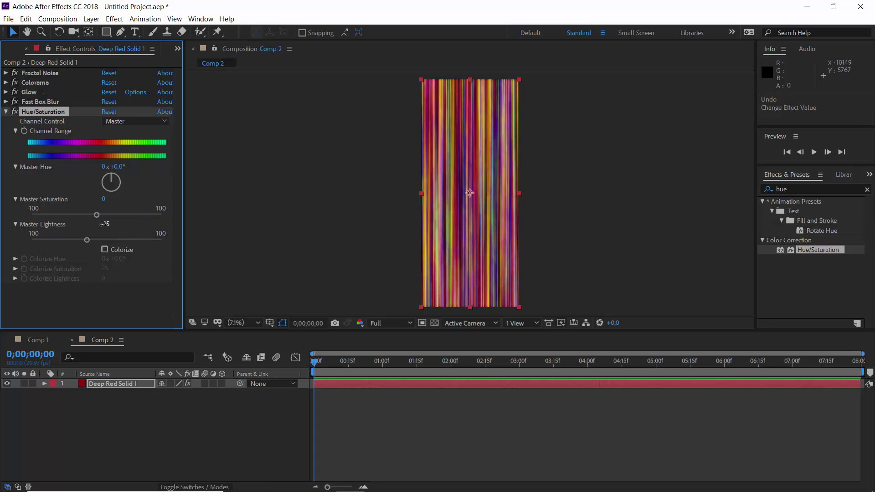
left_click(6, 112)
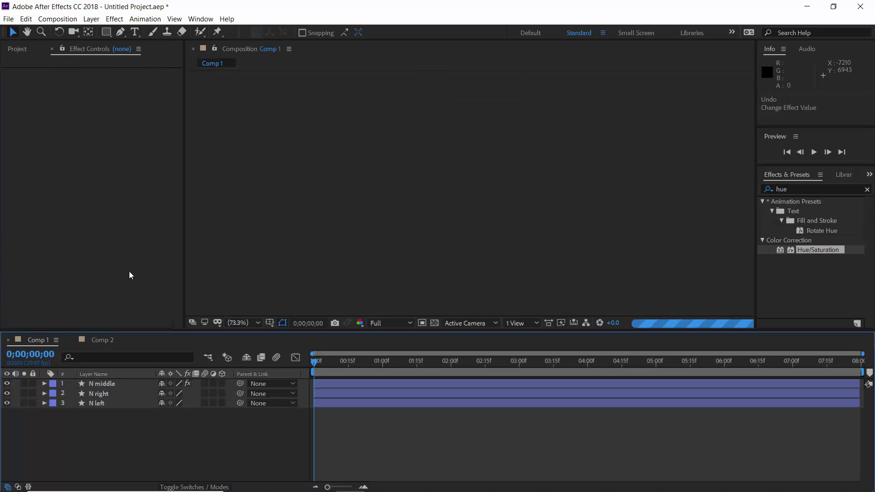
- Place Comp 2 beneath the N layers in Comp 1 and scale it to 2.5% horizontally and 4% vertically
left_click(17, 48)
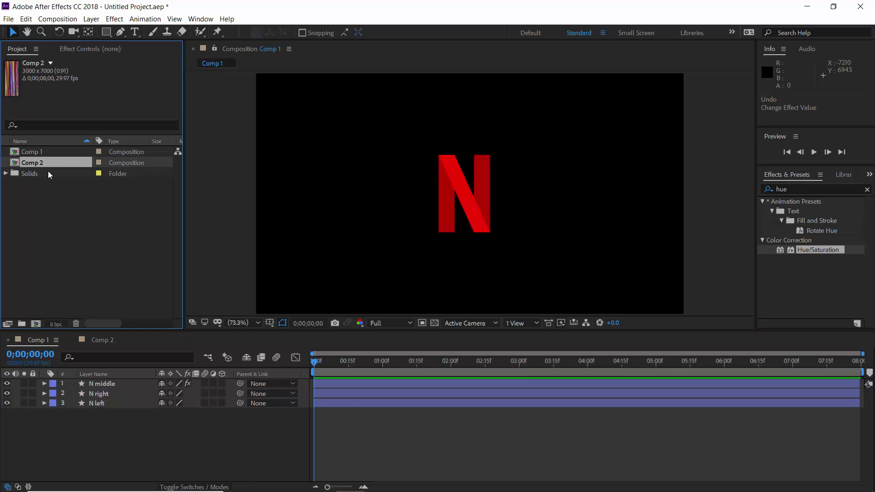
left_click_drag(119, 409, 117, 419)
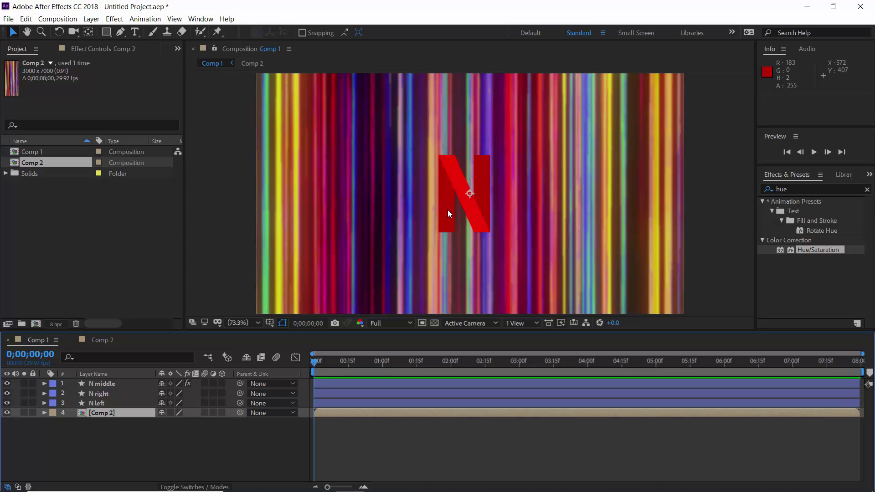
key("s")
left_click(176, 422)
type("25")
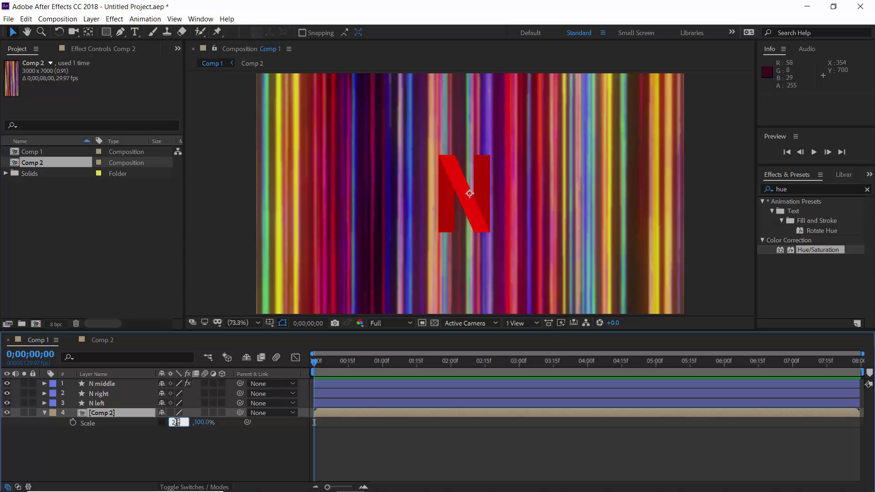
key("Tab")
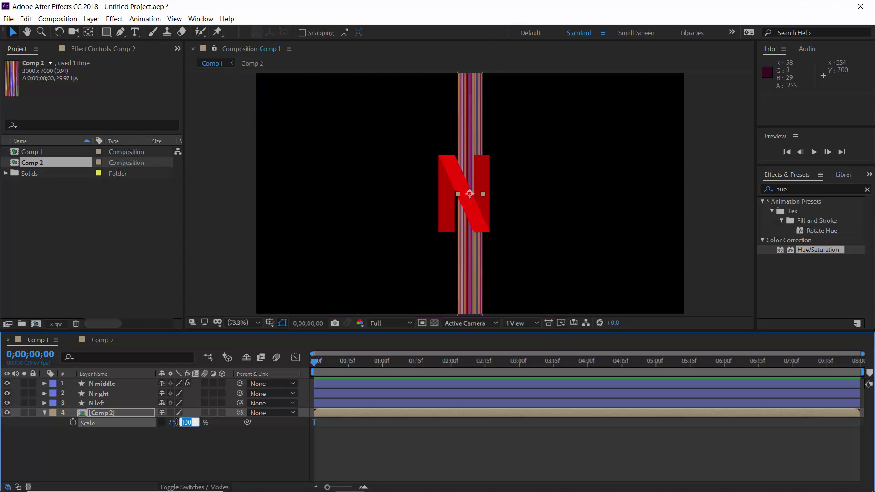
type("4")
key("Return")
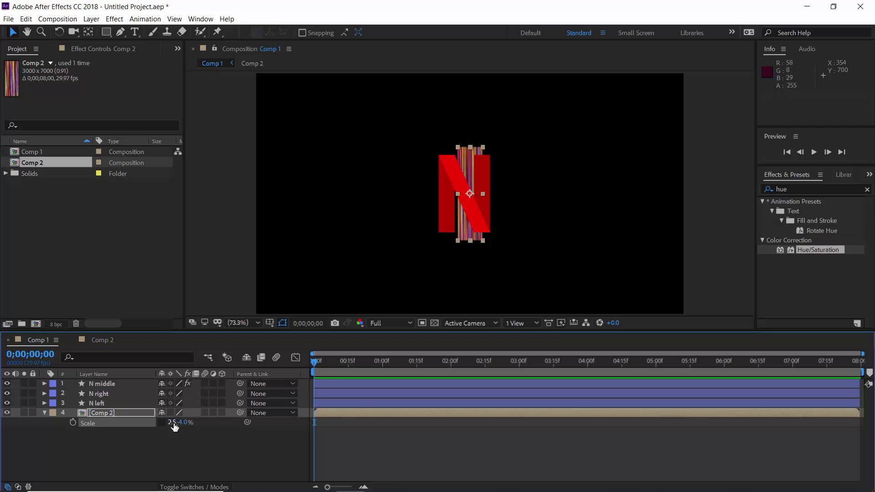
- Position Comp 2 behind the N's left bar at 570, 360 and scale it to 2.3% horizontally and 3.5% vertically
key("shift+p")
left_click_drag(166, 423, 122, 418)
left_click(172, 432)
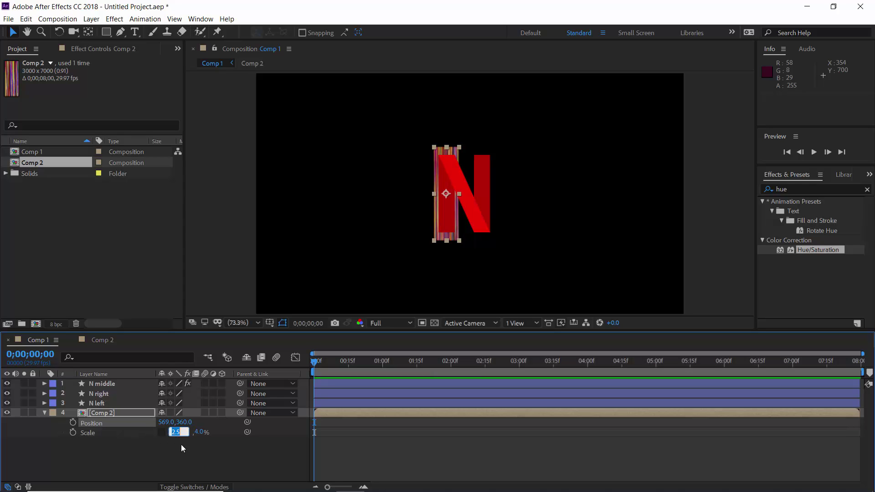
type("2.3")
key("Tab")
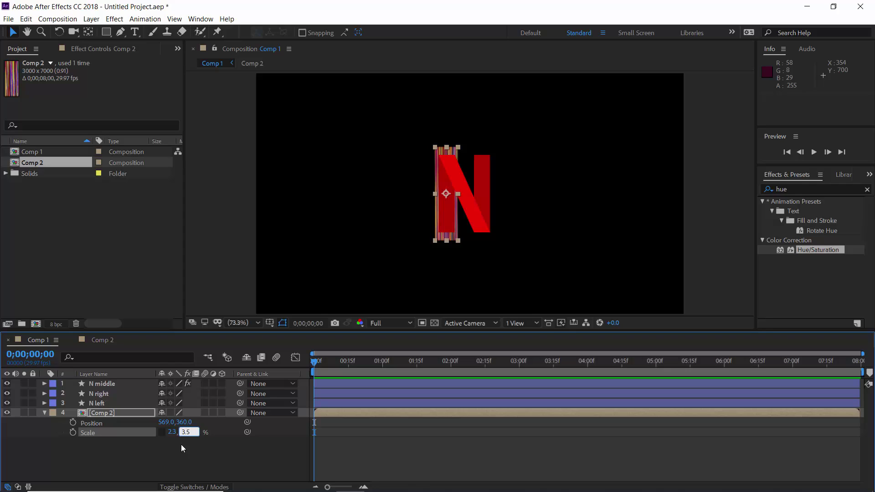
key("Return")
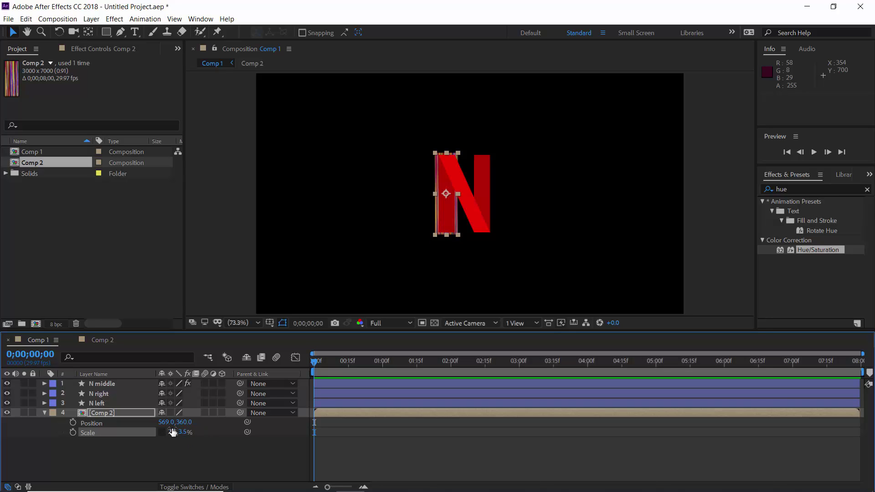
left_click_drag(165, 422, 168, 422)
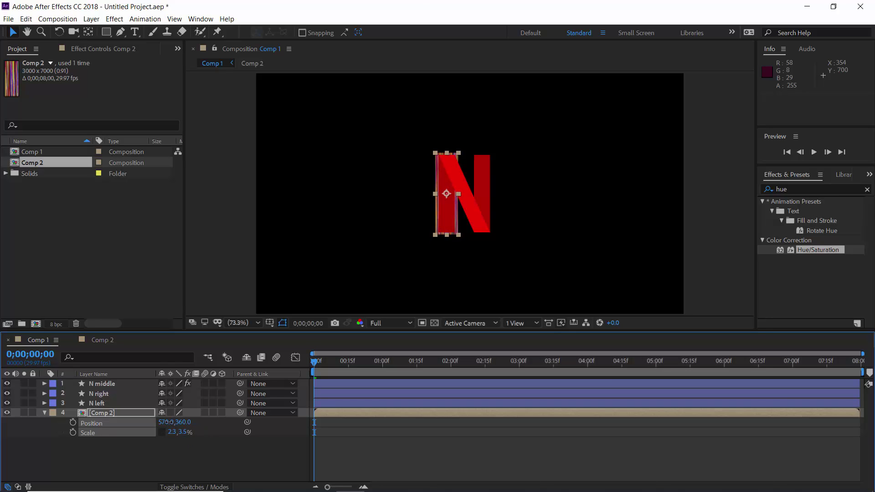
left_click(44, 413)
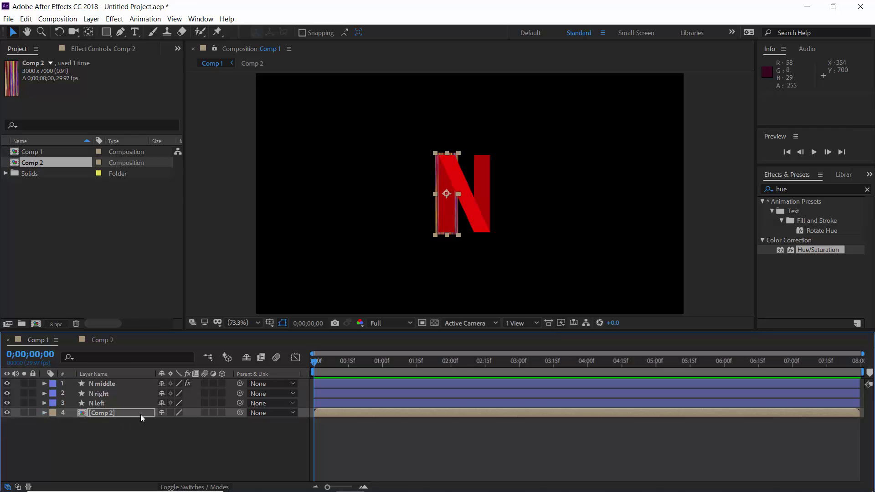
- Duplicate the N left layer and place the copy beneath Comp 2 in the layer stack
left_click(105, 403)
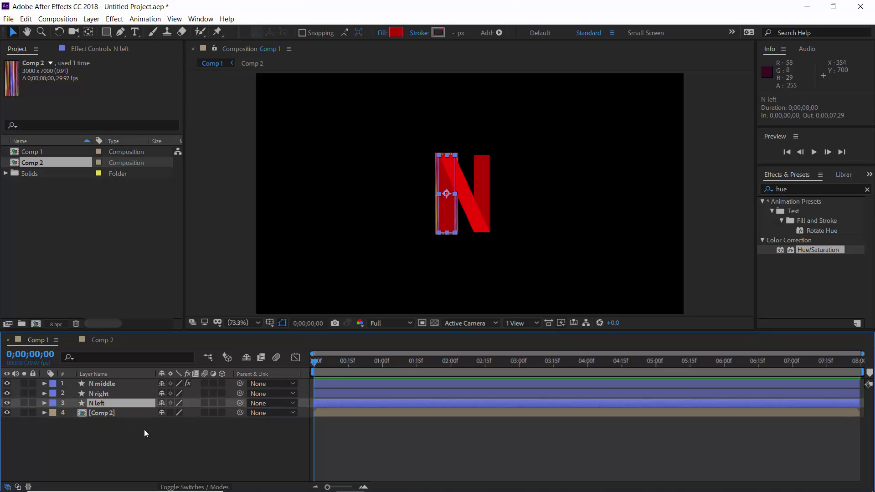
key("ctrl+d")
left_click_drag(105, 427, 105, 431)
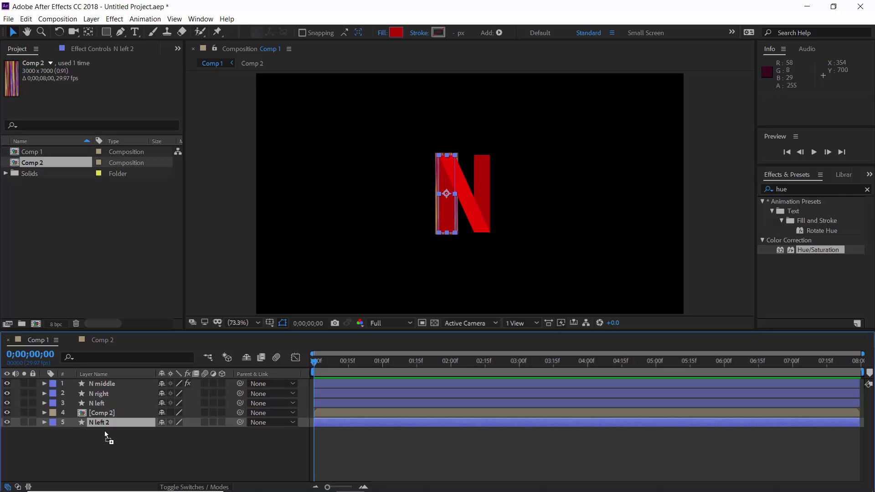
- Apply an alpha track matte to Comp 2 so the N left layer above masks the streaks
left_click(115, 414)
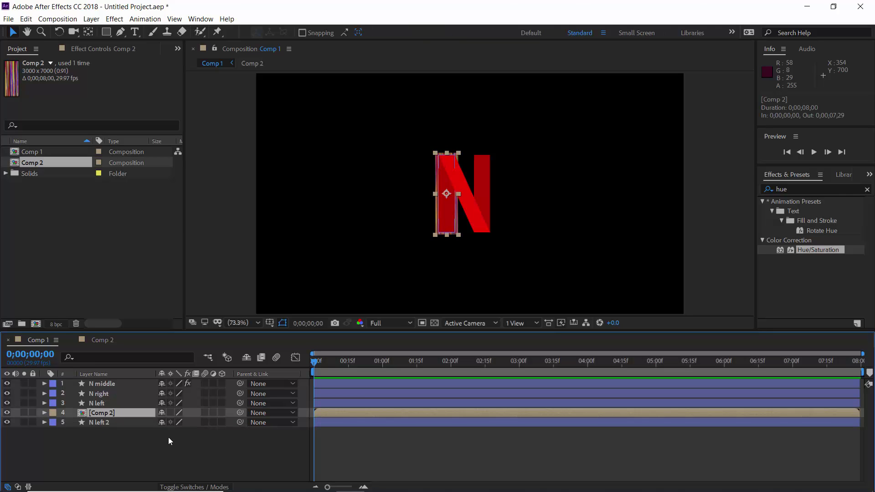
left_click(193, 488)
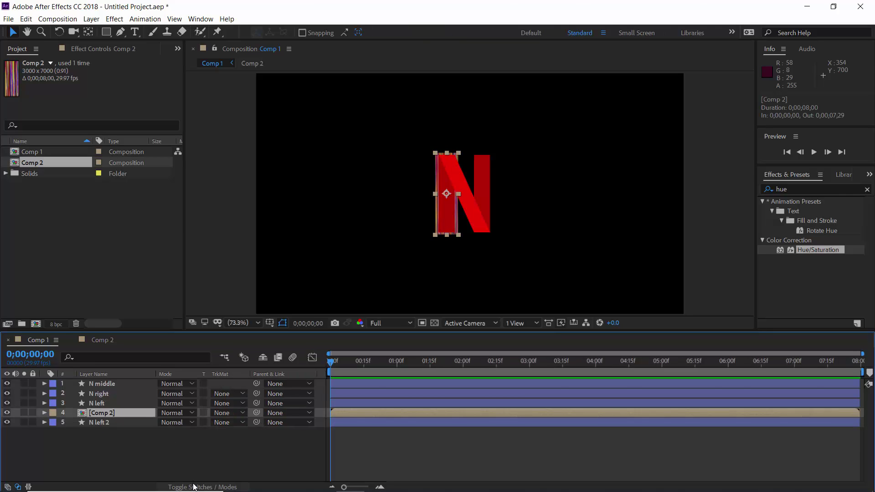
left_click(225, 413)
left_click(236, 438)
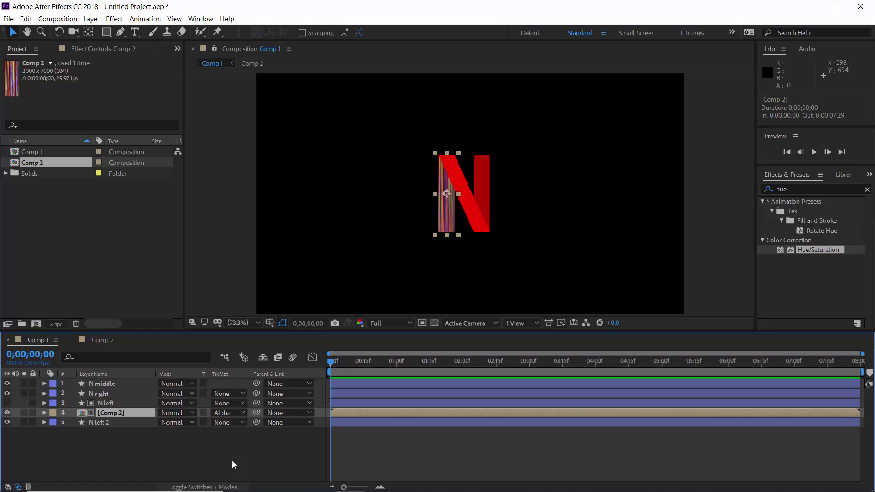
key("F4")
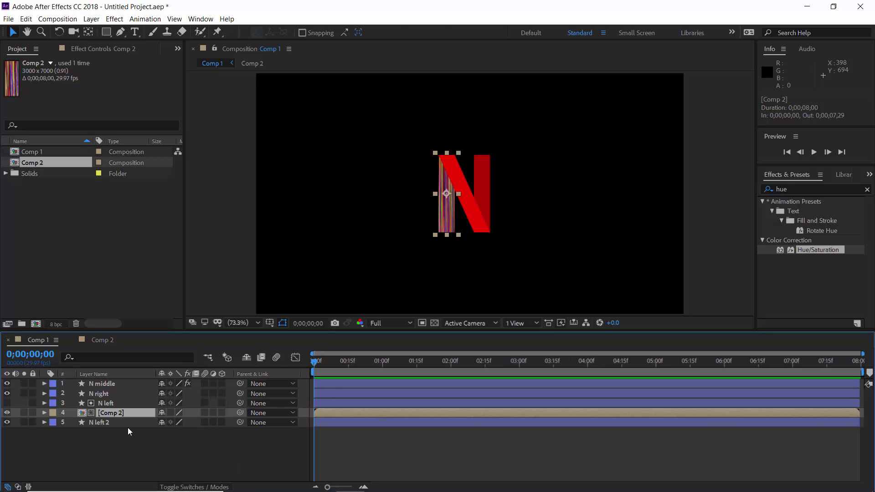
- Parent the N middle, N right, N left and N left 2 layers to Comp 2
left_click(128, 425)
left_click(125, 384, "ctrl")
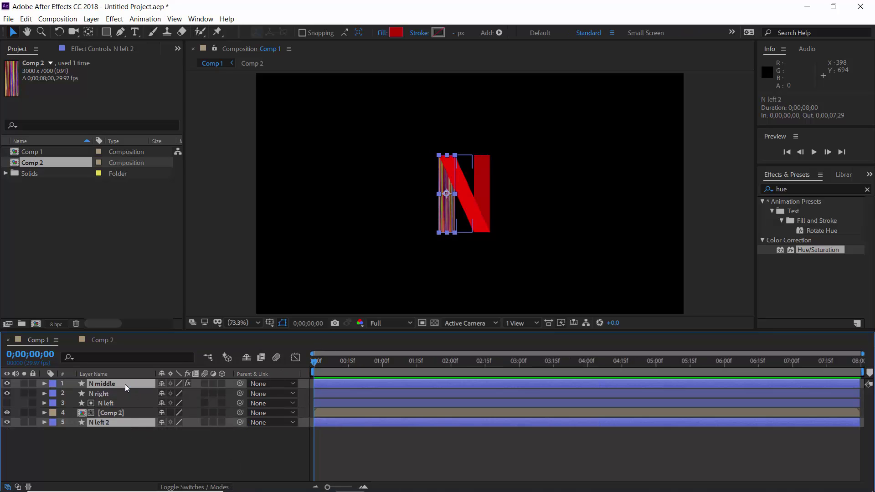
left_click(124, 392, "ctrl")
left_click(132, 403, "ctrl")
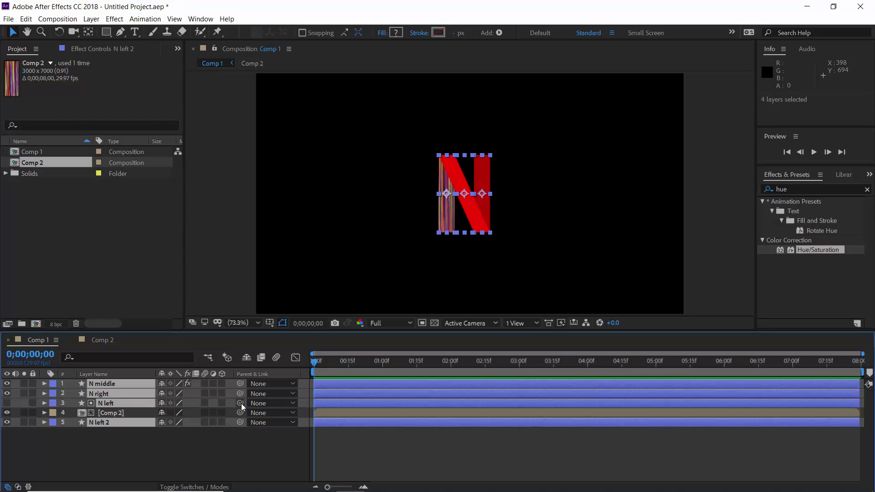
left_click_drag(240, 403, 149, 412)
- Add a scale keyframe to Comp 2 at 0;00;00;20 with its current scale
key("equal")
key("equal")
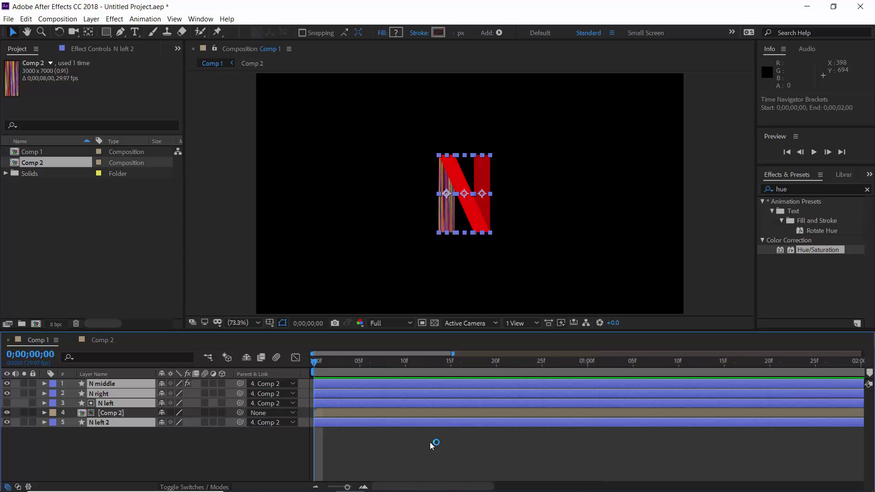
key("minus")
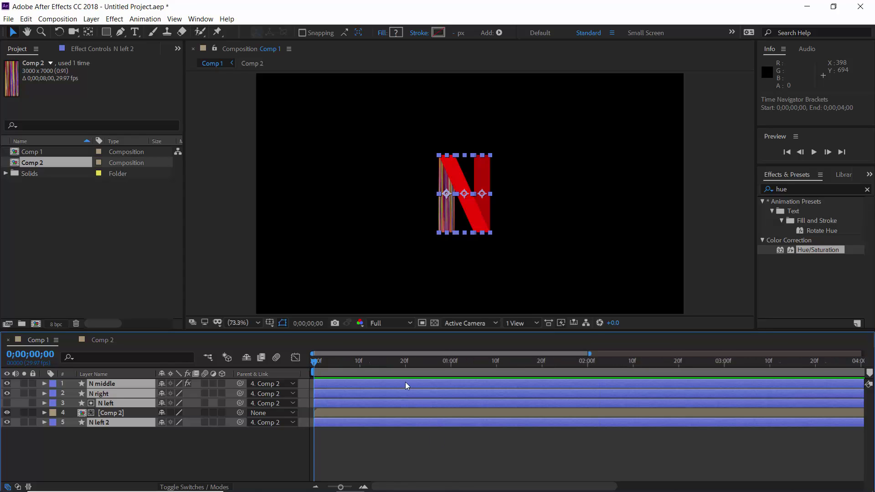
left_click(405, 365)
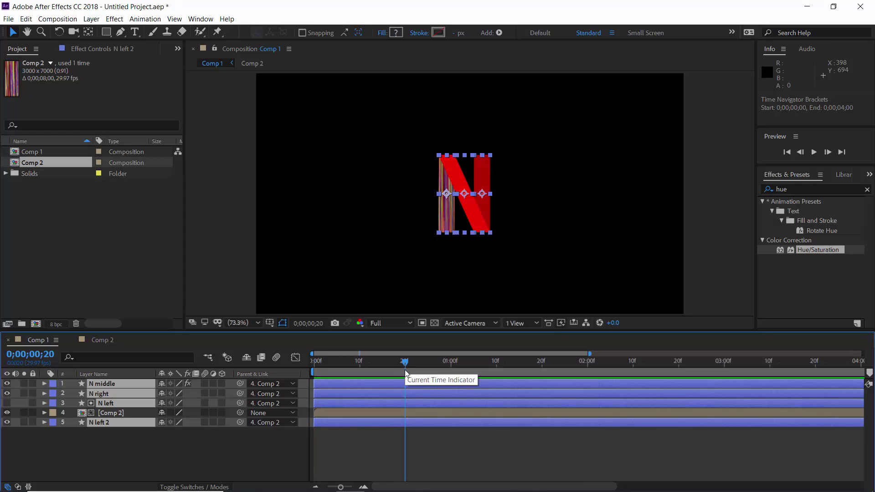
left_click(405, 415)
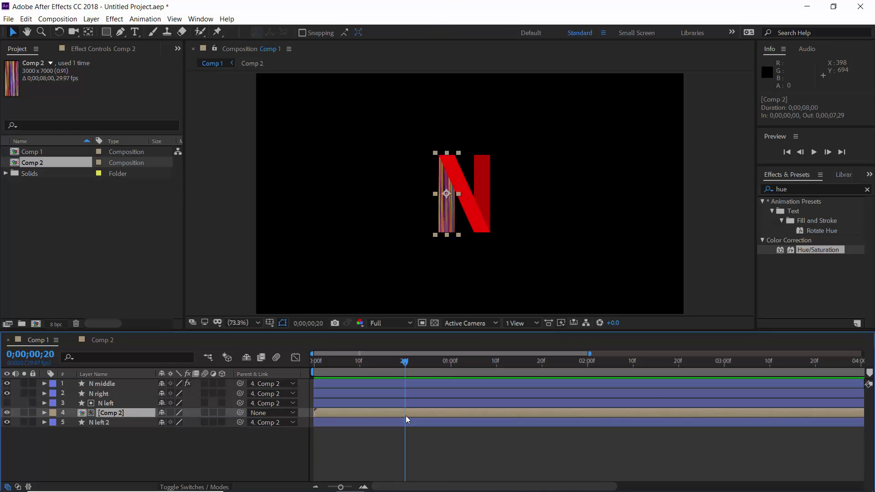
key("s")
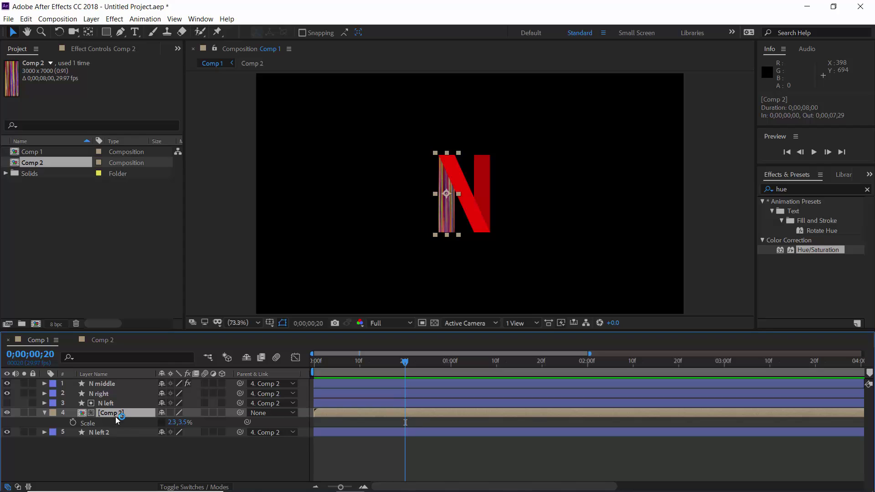
key("alt+shift+s")
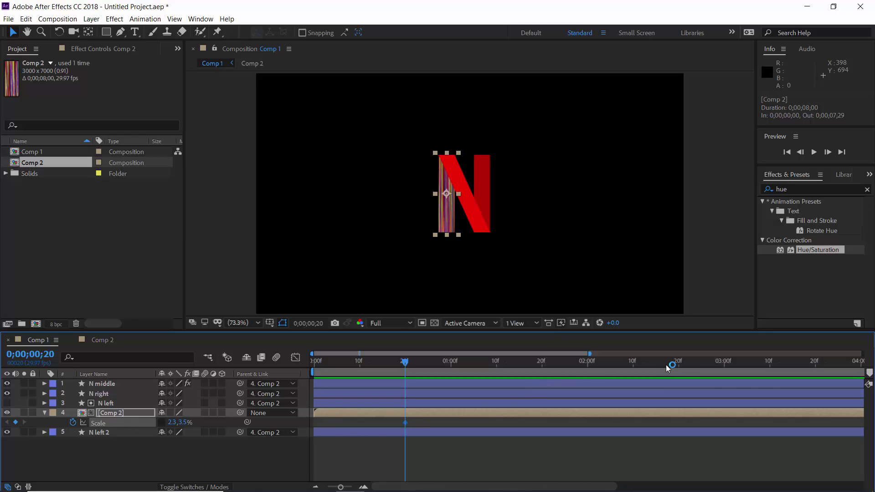
- Constrain Comp 2's scale proportions and keyframe its horizontal scale at 4.8% at 0;00;02;05
left_click(679, 366)
left_click(609, 365)
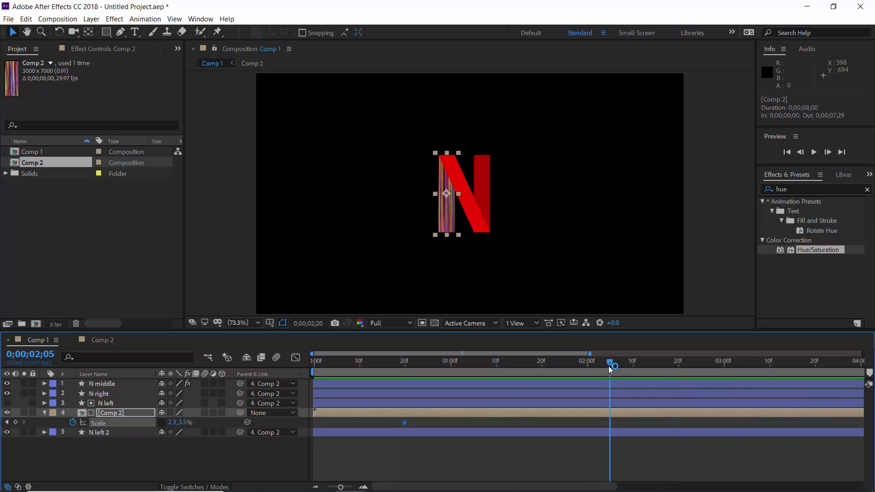
left_click_drag(163, 424, 173, 423)
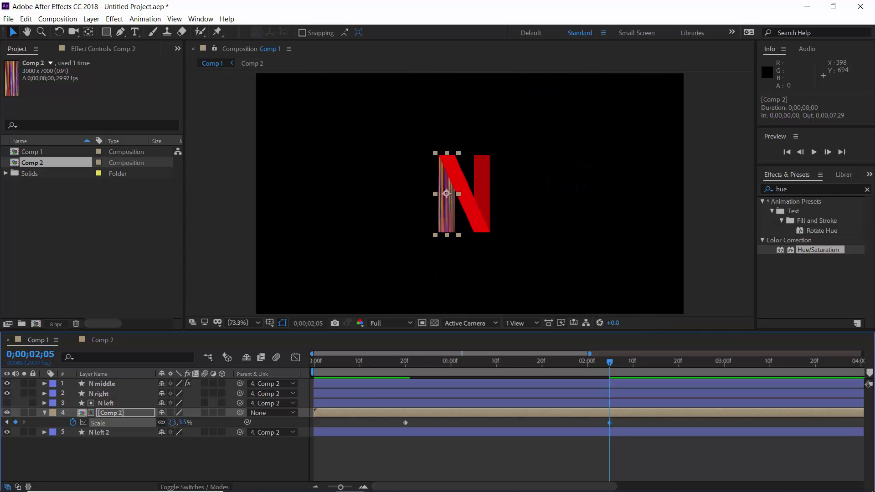
left_click(172, 423)
type("4.5")
key("Return")
left_click(172, 423)
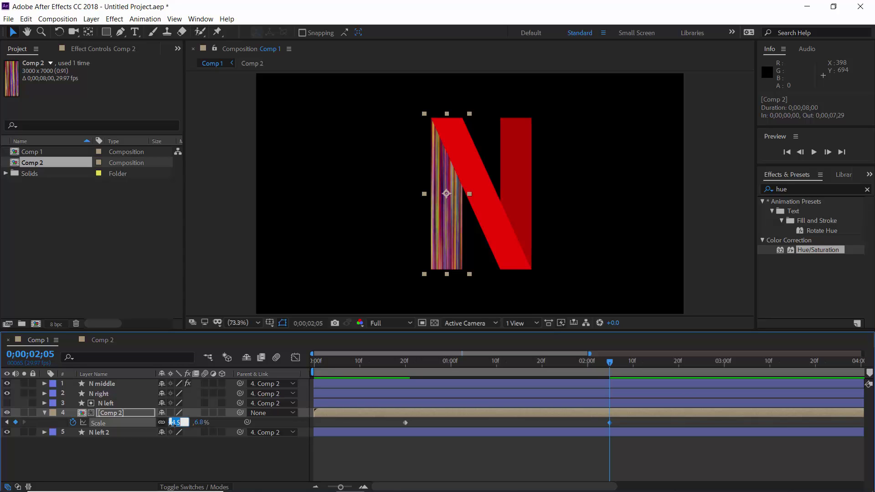
type("4.8")
key("Return")
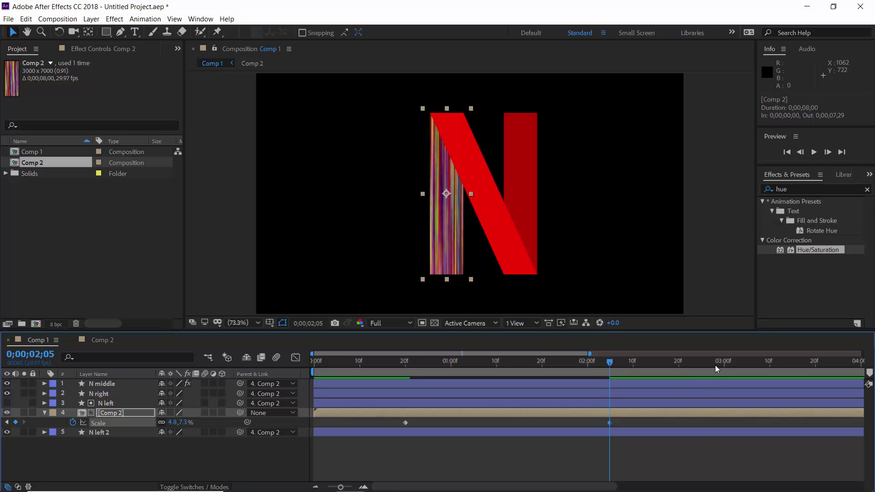
- Keyframe Comp 2's horizontal scale at 72% at 0;00;02;27 so the streaks fill the frame
left_click_drag(714, 365, 709, 365)
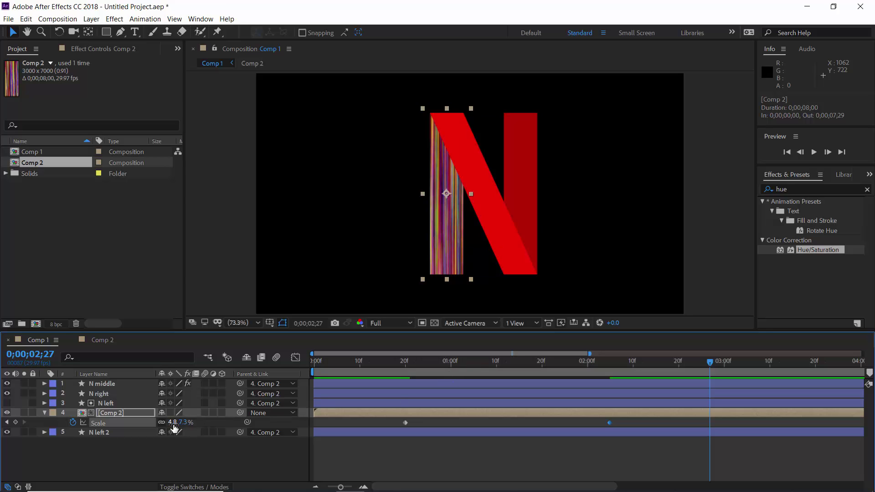
left_click_drag(174, 422, 209, 423)
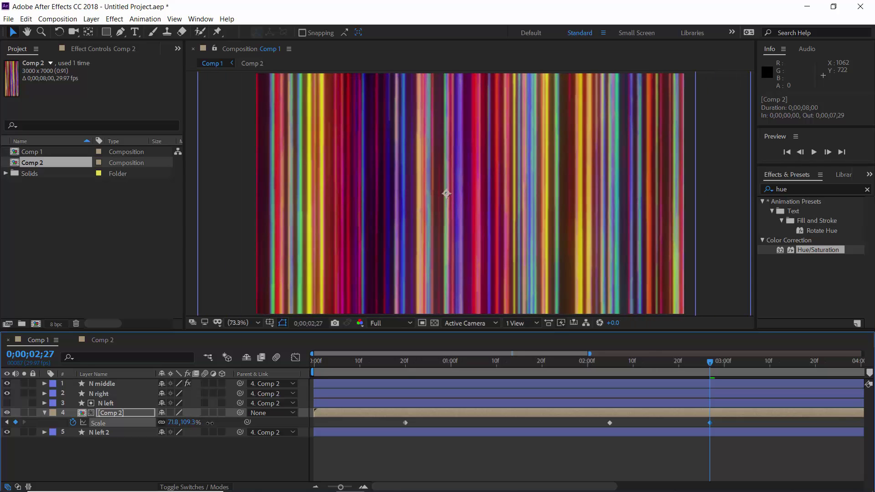
left_click(175, 423)
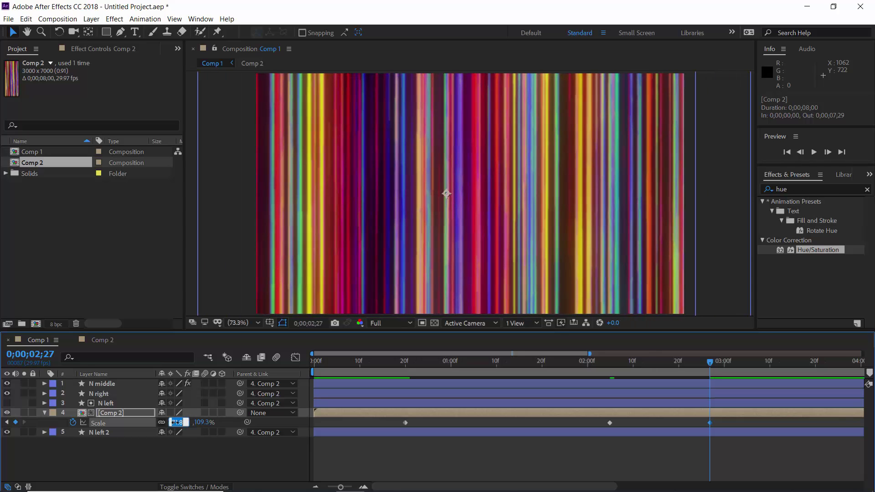
key("BackSpace")
type("72")
key("Return")
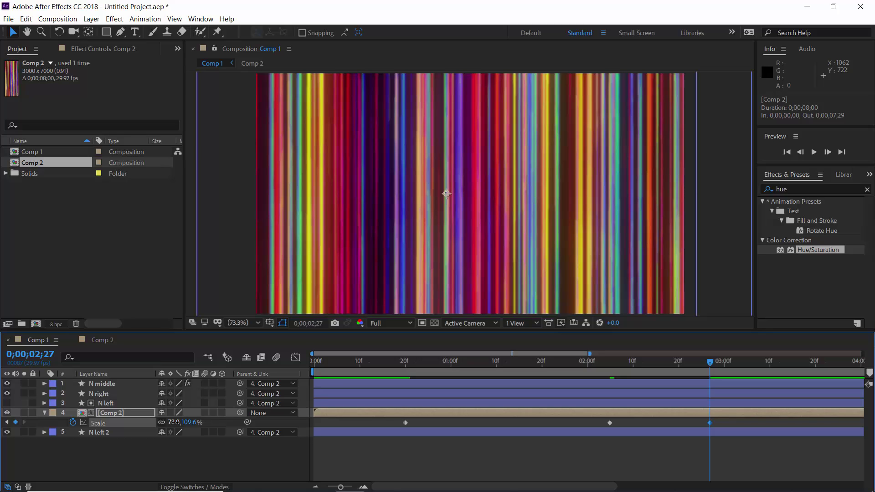
- Unlink the scale proportions, set Comp 2's vertical scale to 150% at 0;00;02;27, and scrub through the zoom
left_click(162, 422)
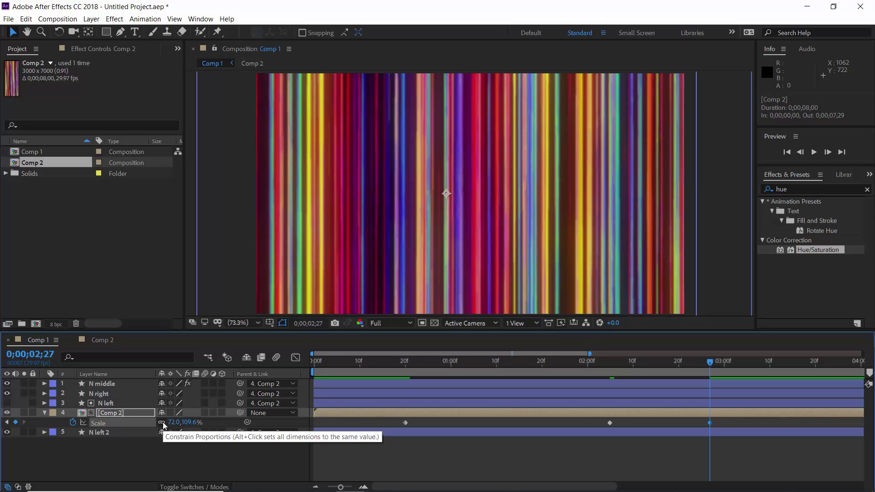
left_click(191, 425)
type("150")
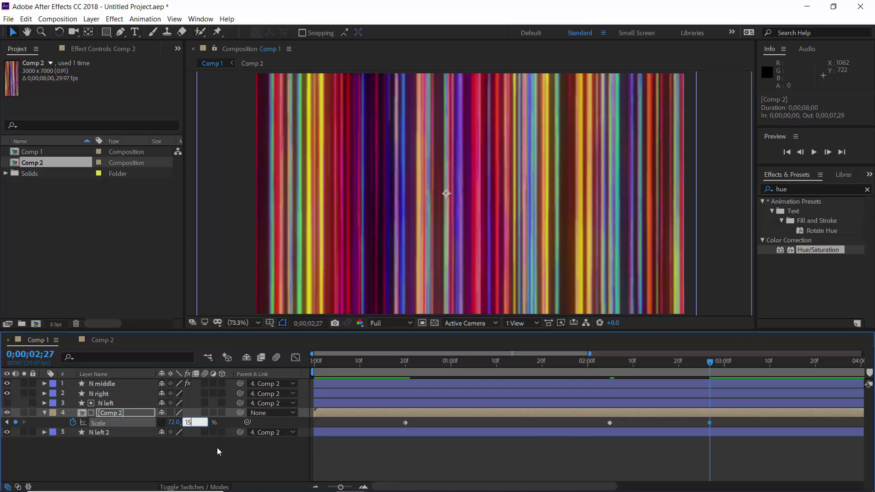
key("Return")
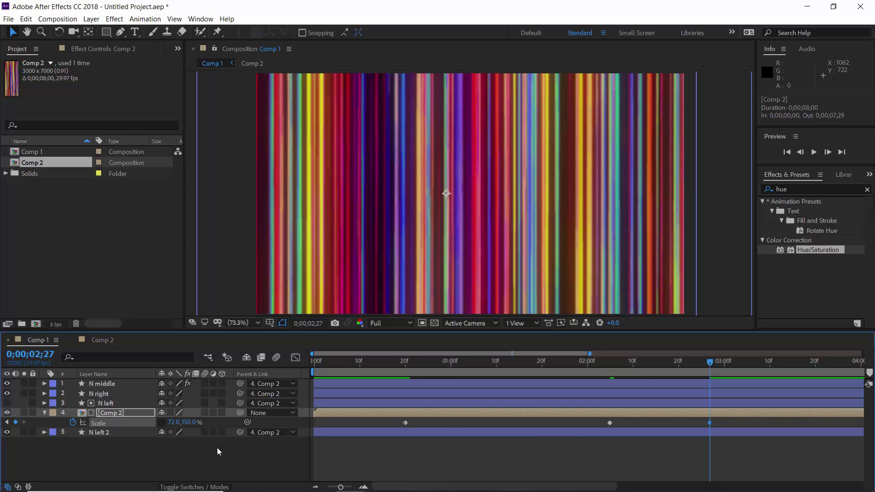
key("ctrl+z")
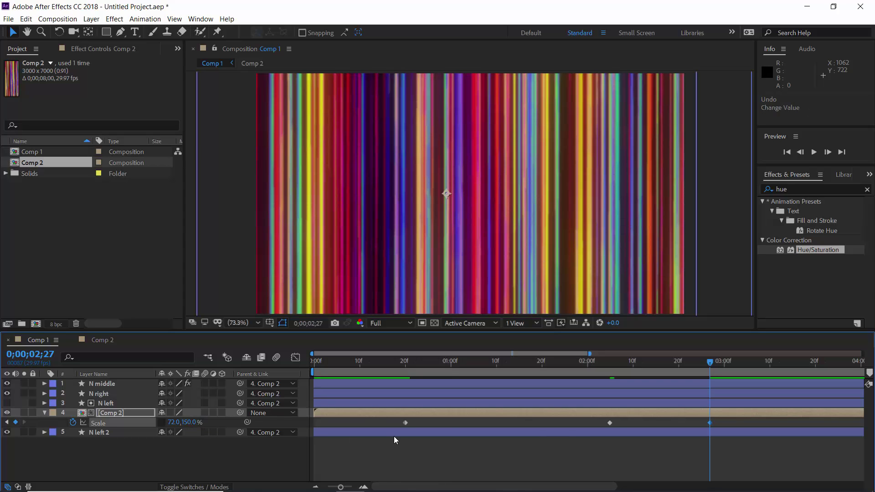
left_click_drag(409, 365, 712, 373)
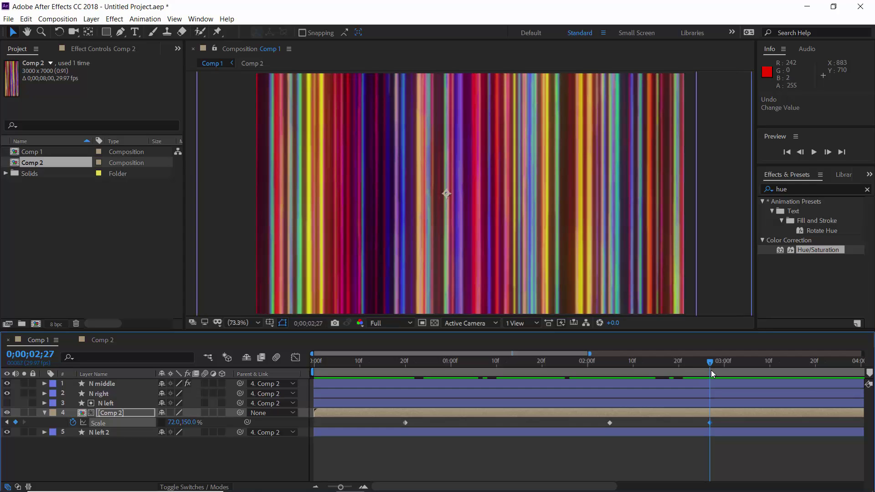
- Hide the N middle and N right layers and move the current time to Comp 2's scale keyframe at 0;00;02;05
left_click(6, 384)
left_click(6, 393)
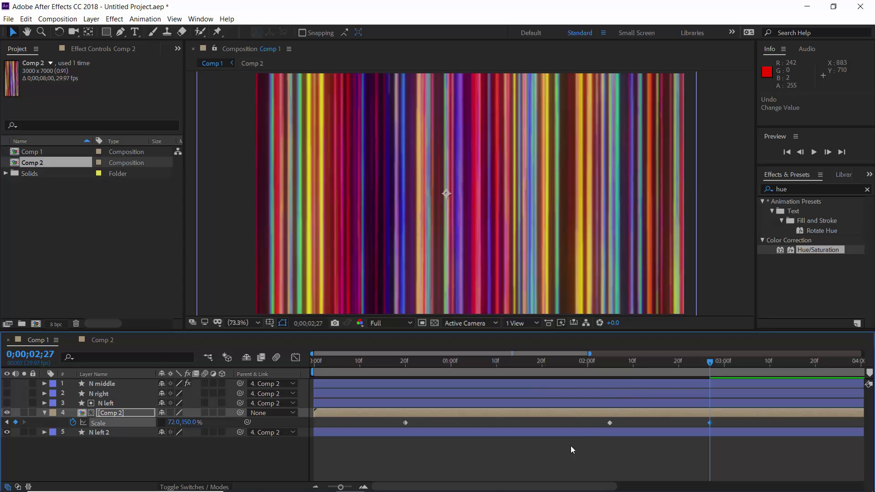
left_click_drag(541, 486, 573, 484)
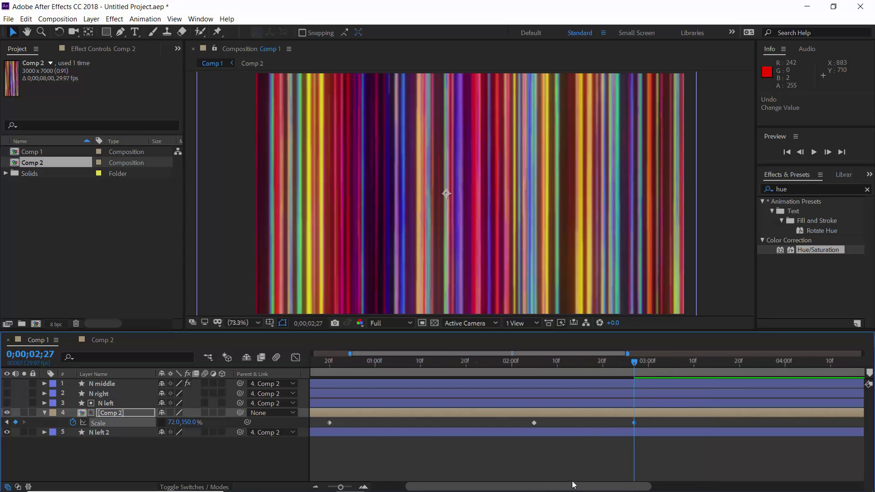
left_click(533, 363)
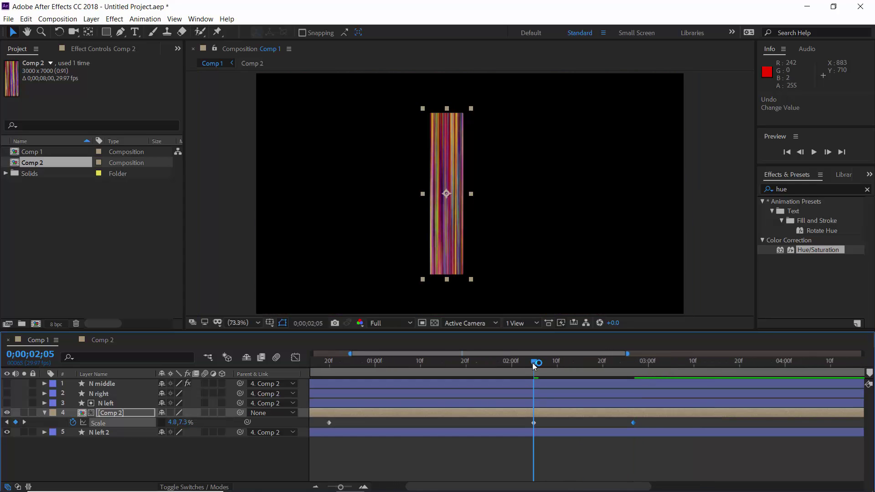
- In Comp 2, keyframe the Fractal Noise scale width of Deep Red Solid 1 at 0;00;02;10
left_click_drag(532, 363, 557, 363)
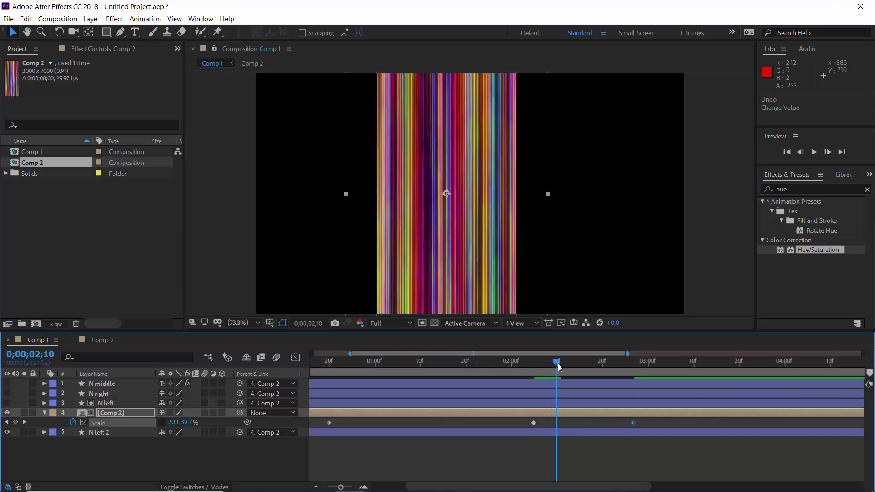
left_click(90, 340)
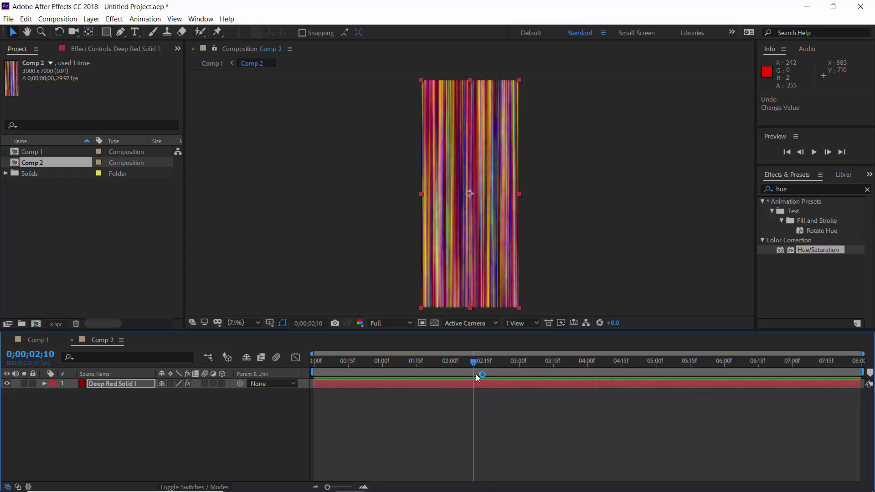
key("equal")
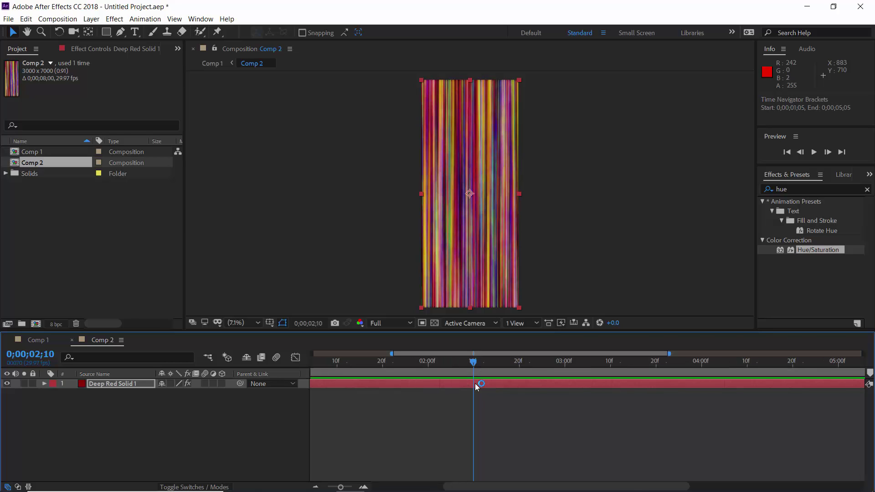
left_click(141, 383)
left_click(98, 48)
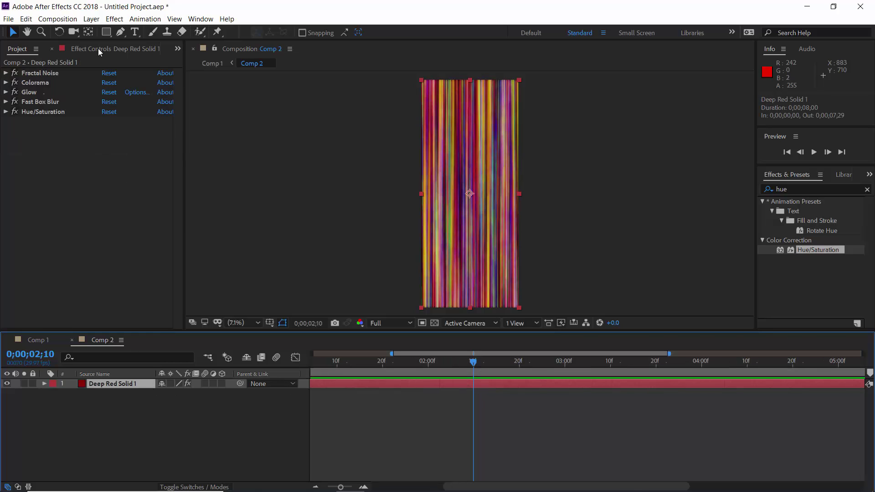
left_click(6, 73)
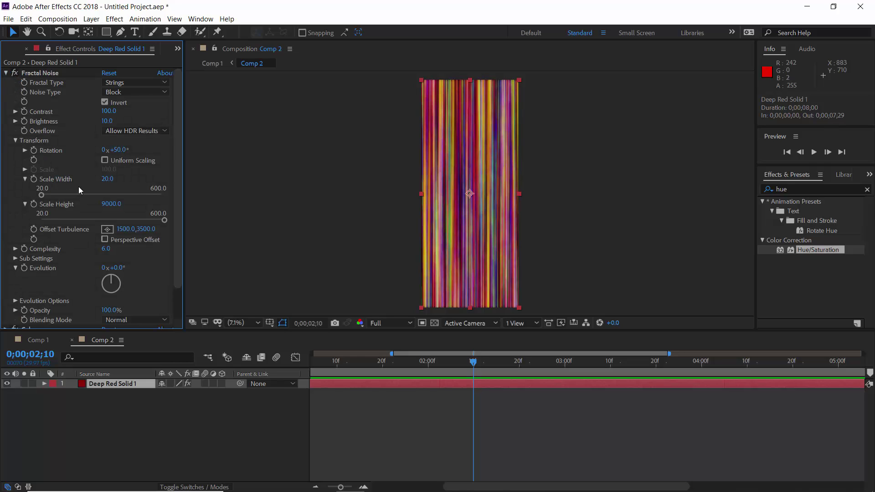
left_click(34, 179)
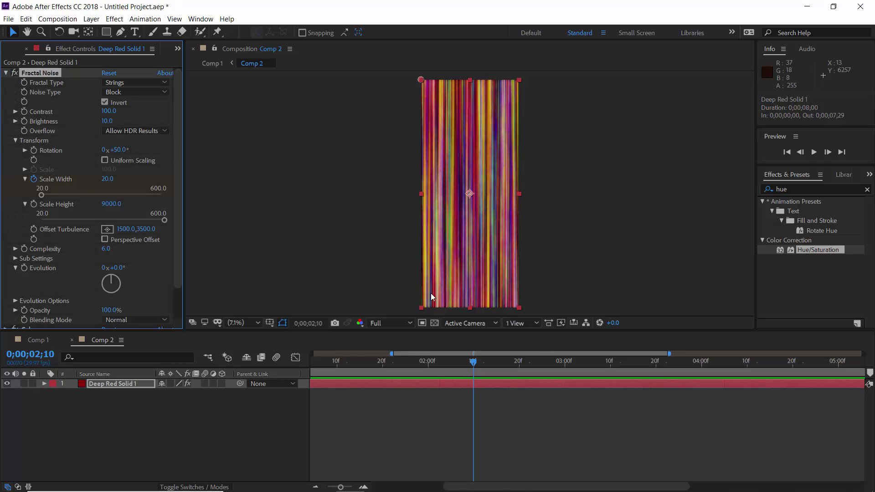
- Keyframe the Fractal Noise scale width at 40 at 0;00;03;10
left_click(609, 372)
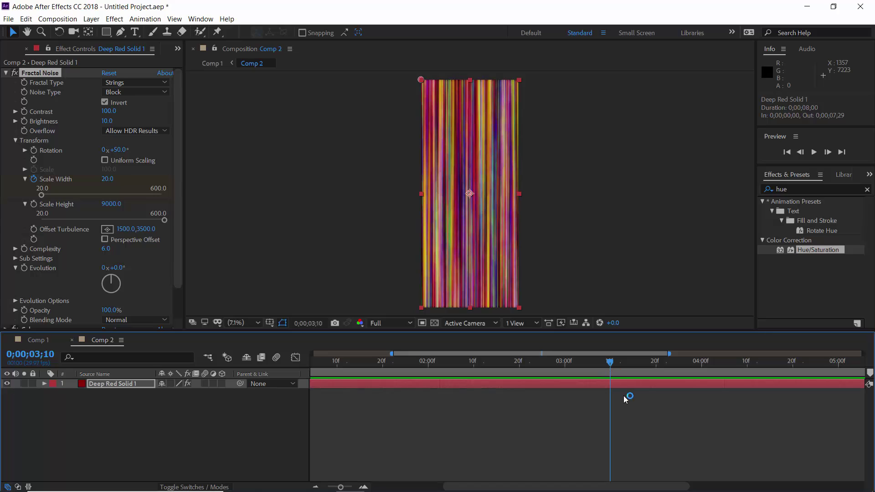
left_click(107, 179)
type("40")
key("Return")
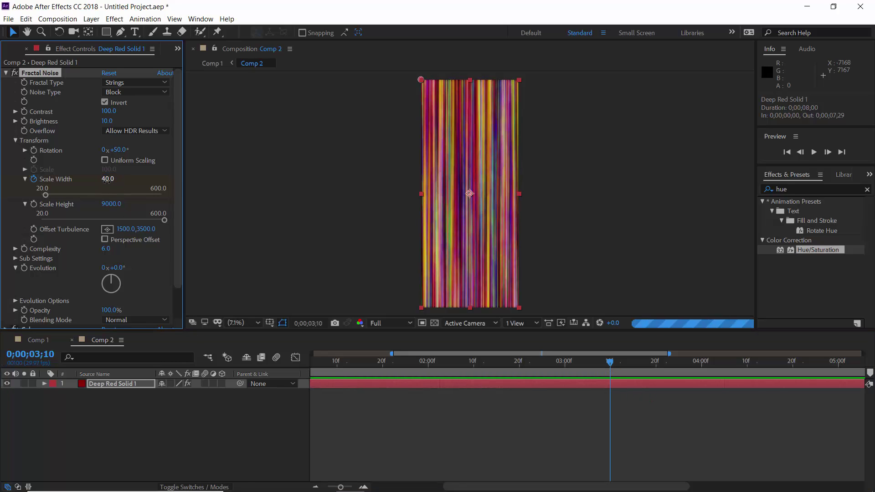
- In Comp 1, fade out the Comp 2 layer with opacity keyframes of 100% at 0;00;02;27 and 0% at 0;00;03;04
left_click(40, 339)
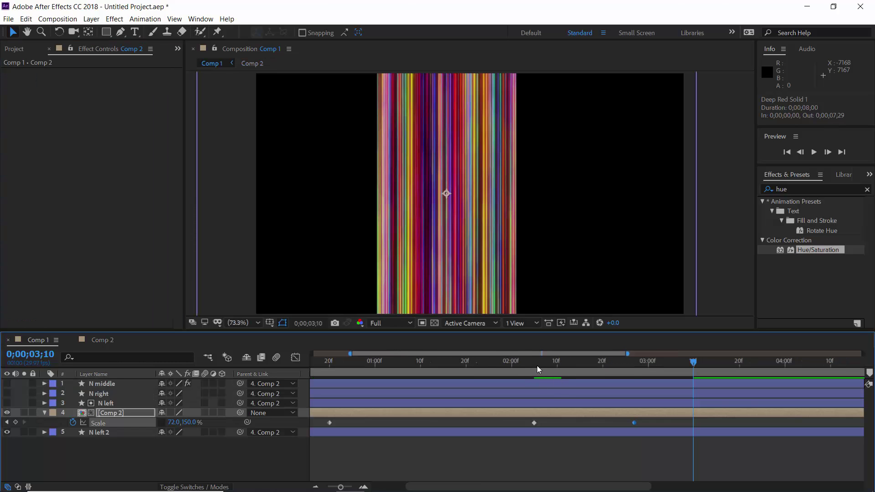
left_click_drag(535, 363, 634, 363)
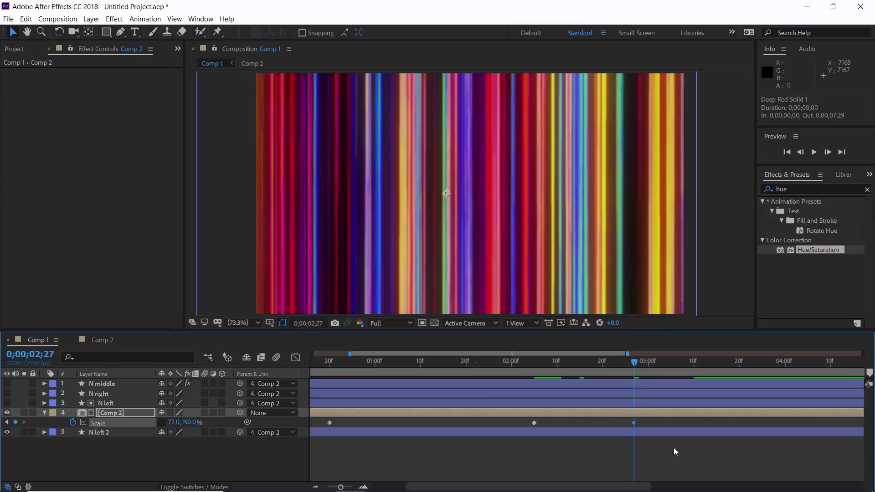
key("t")
left_click(72, 423)
left_click_drag(642, 374, 666, 366)
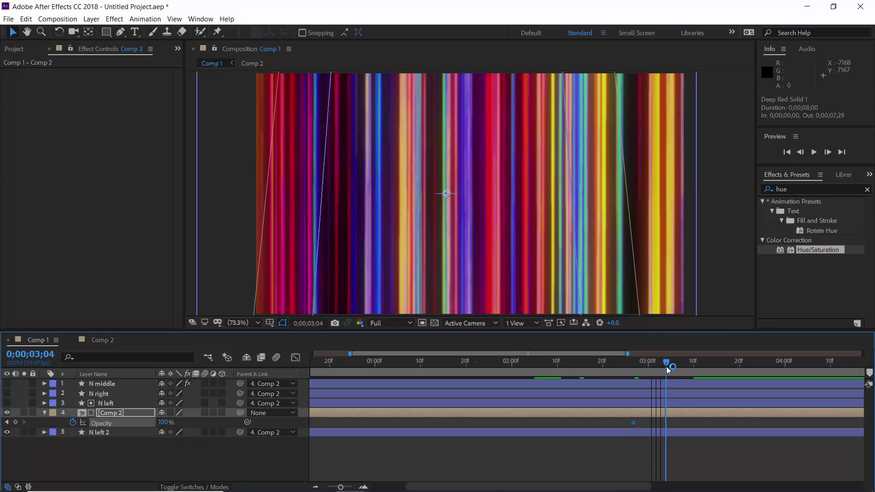
left_click(163, 422)
type("0")
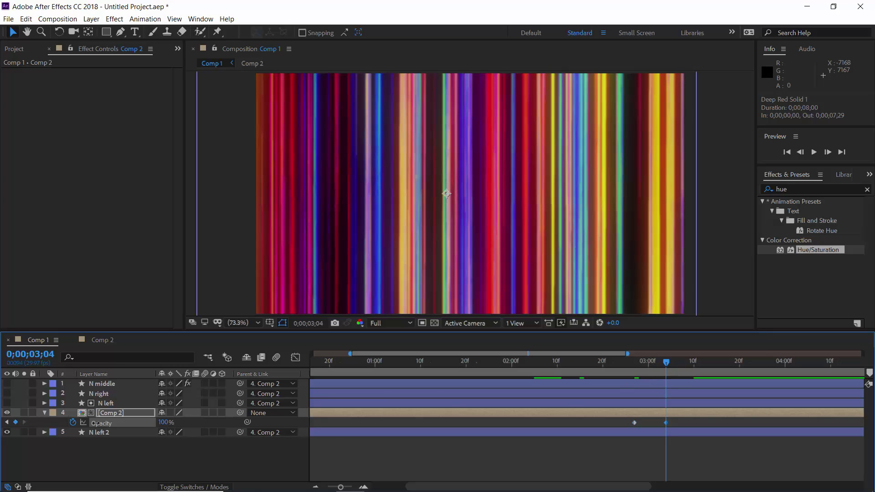
key("Return")
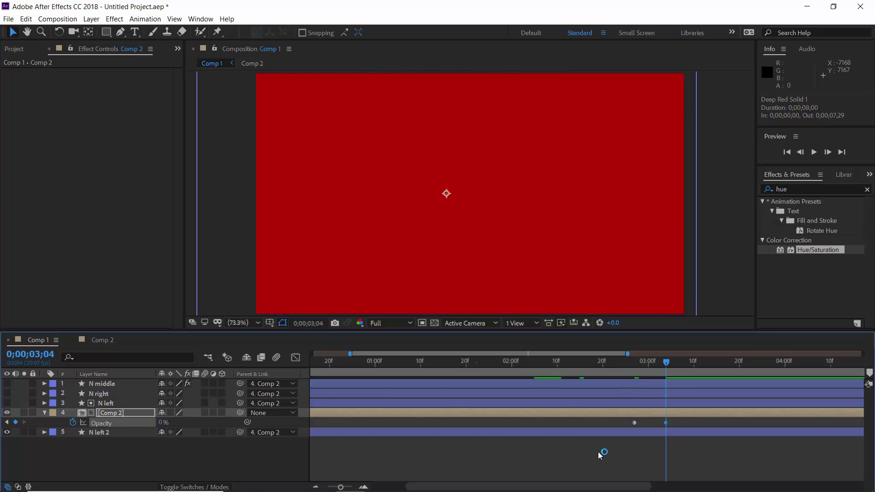
- Hide the N left 2 layer and scrub through the zoom and fade-out
left_click(7, 432)
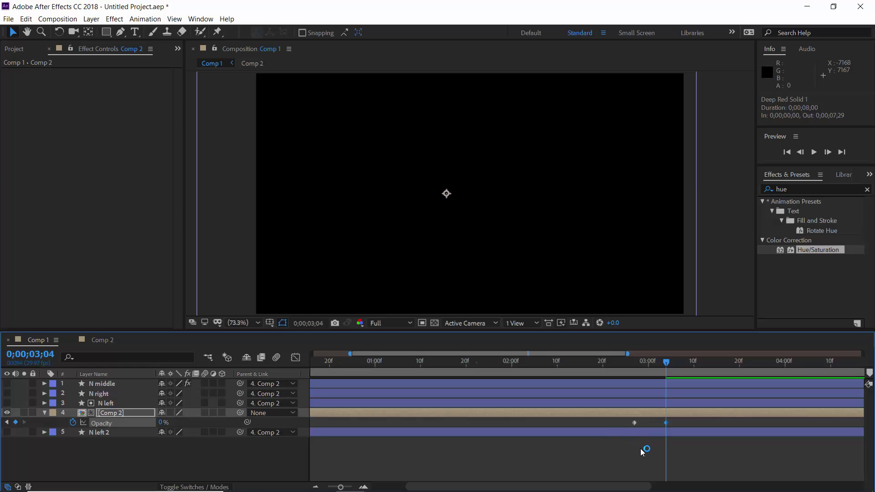
left_click(642, 452)
left_click(517, 362)
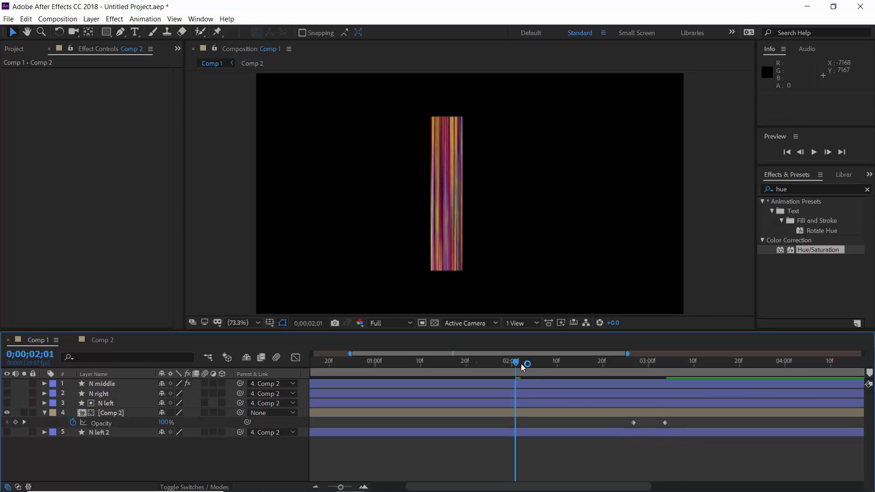
left_click_drag(521, 364, 666, 363)
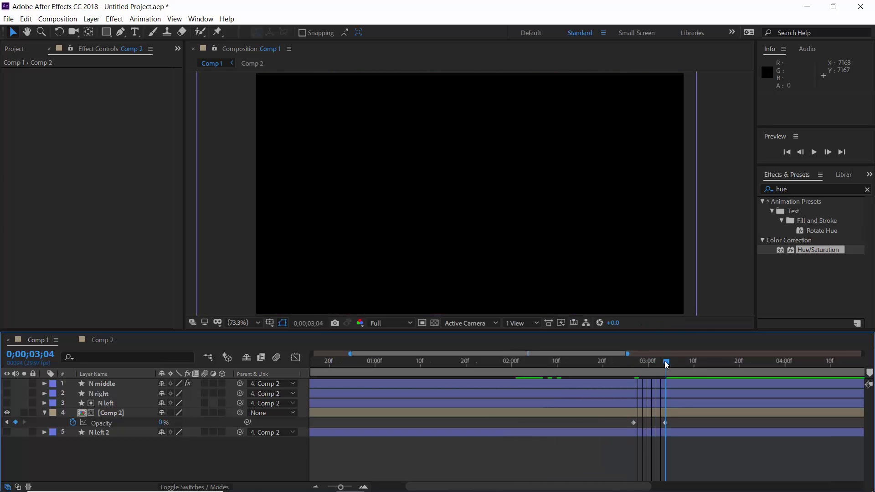
- Move the current time to 0;00;02;27 and create a 1280 × 720 px deep red solid named "3d right"
left_click(636, 361)
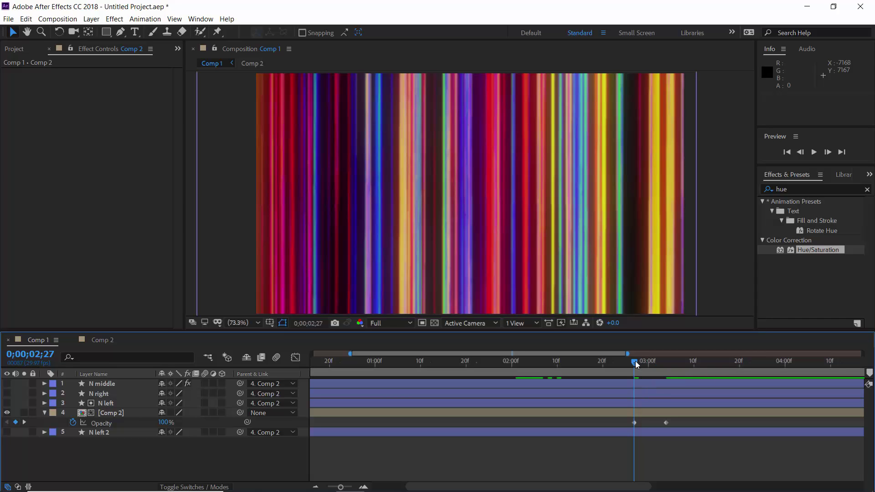
left_click(97, 21)
mouse_move(106, 29)
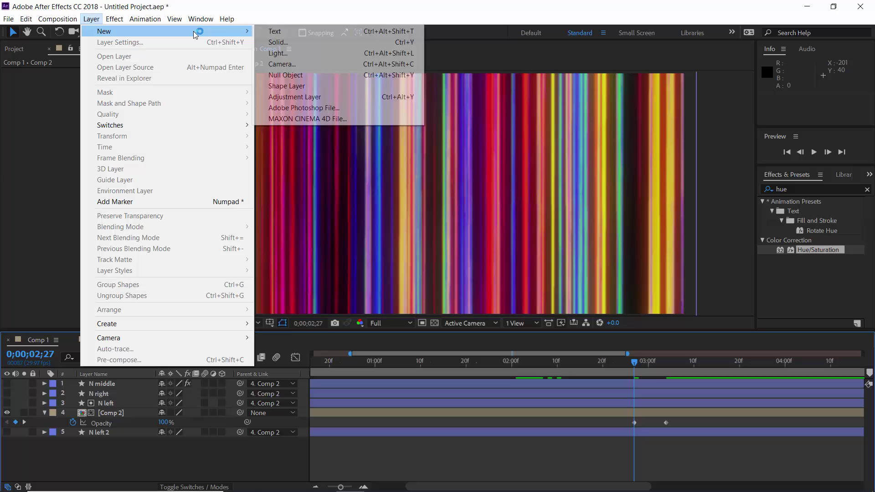
left_click(278, 42)
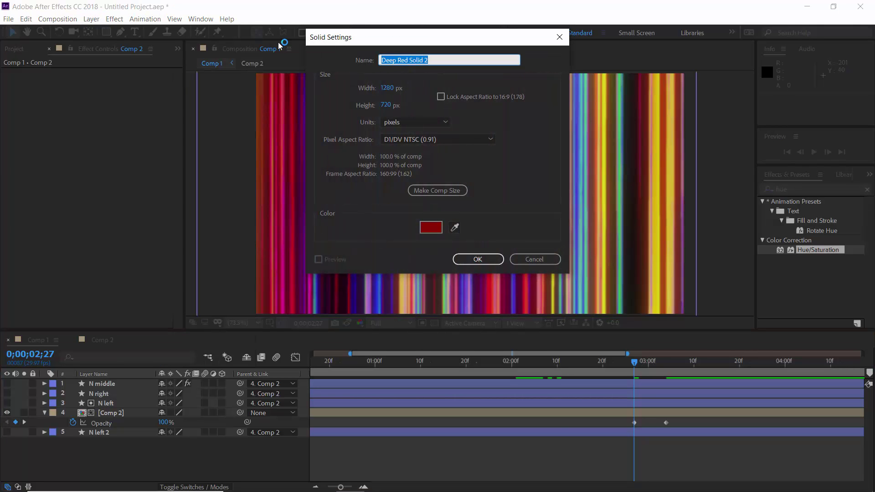
type("3d ")
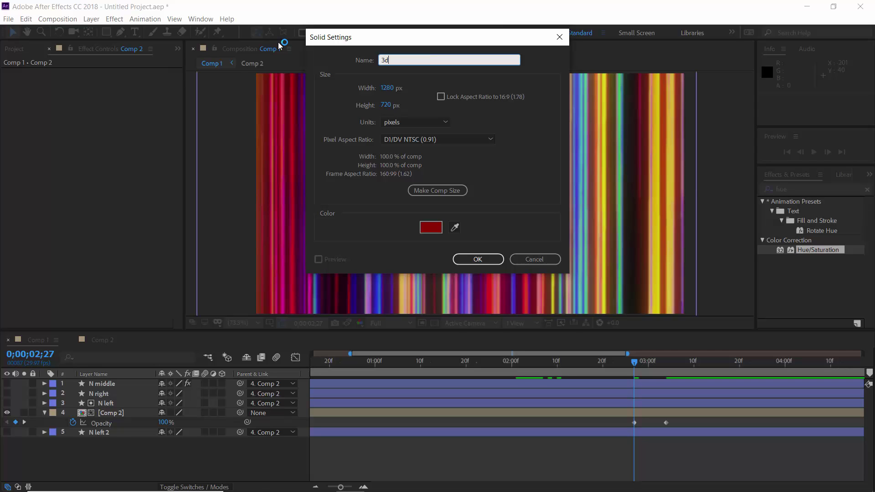
type("right")
key("Return")
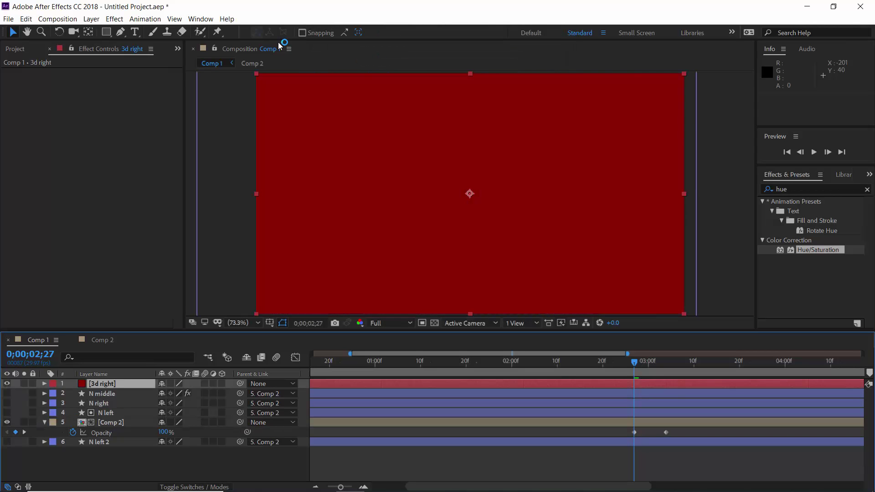
- Find the Fractal Noise effect and apply it to the 3d right solid
left_click(765, 191)
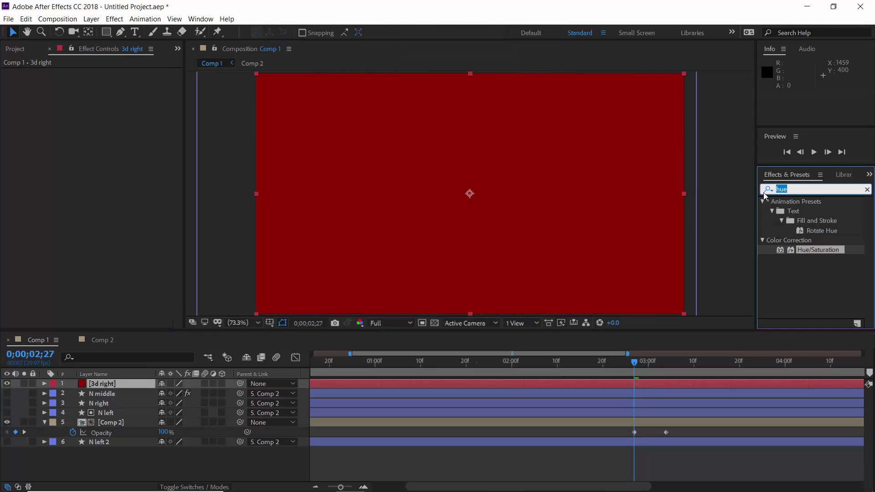
type("frac")
double_click(814, 279)
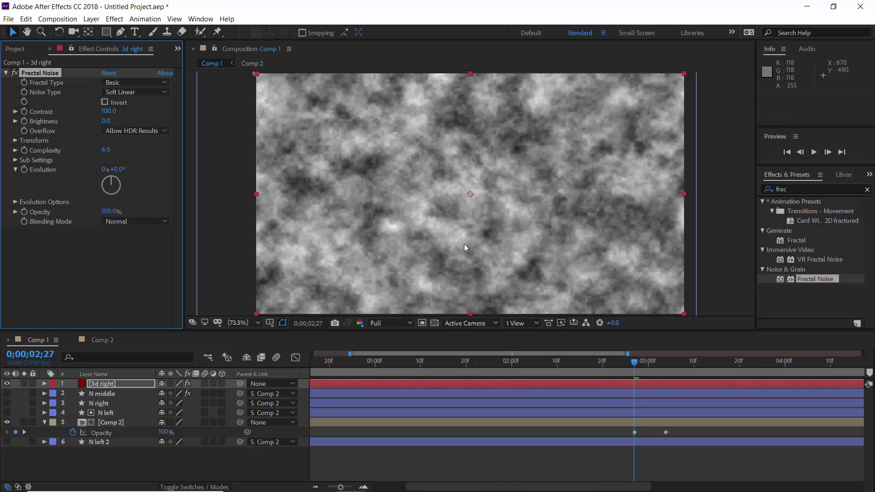
- Set the 3d right layer's Fractal Noise to fractal type Strings, noise type Block and contrast 200
left_click(105, 385)
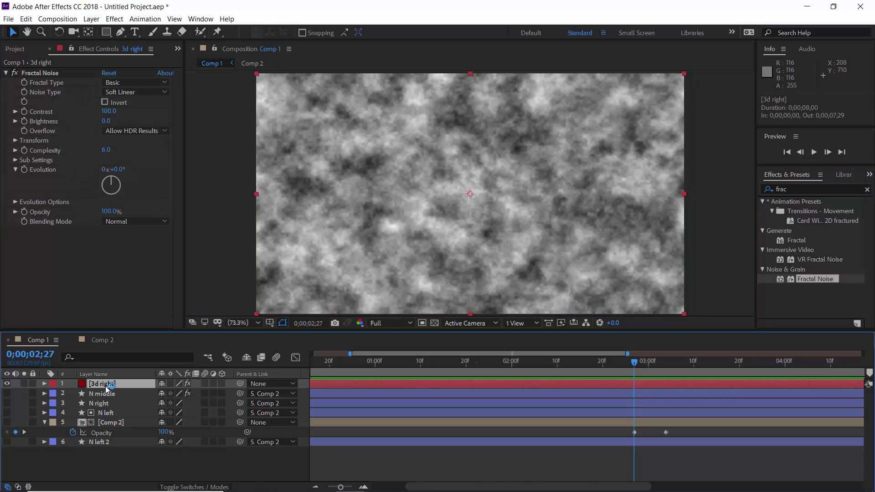
left_click(126, 80)
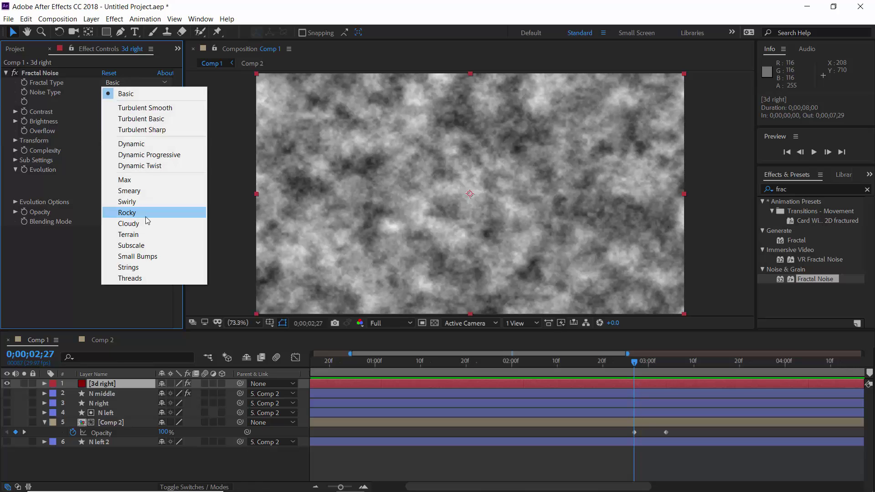
left_click(132, 267)
left_click(135, 92)
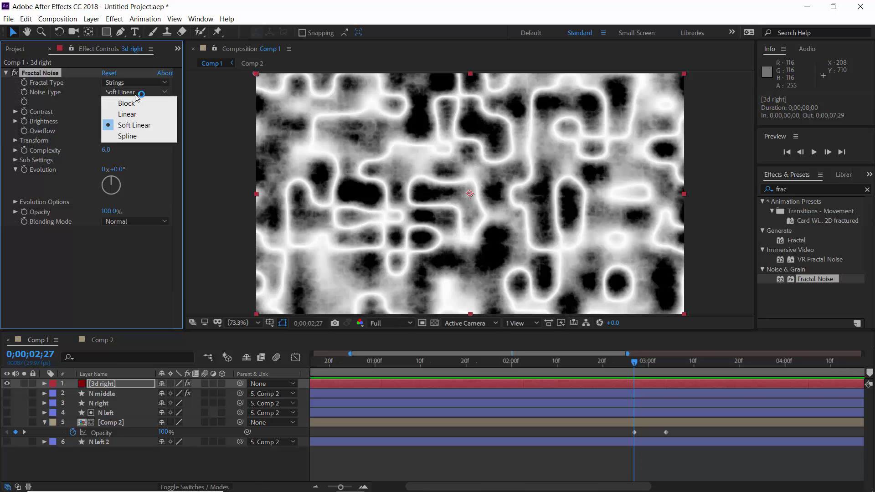
left_click(133, 105)
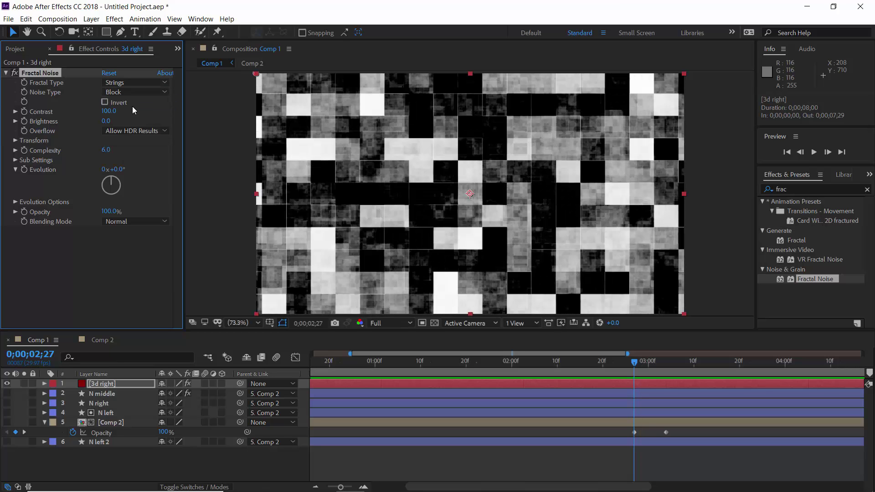
left_click(109, 111)
type("200")
key("Return")
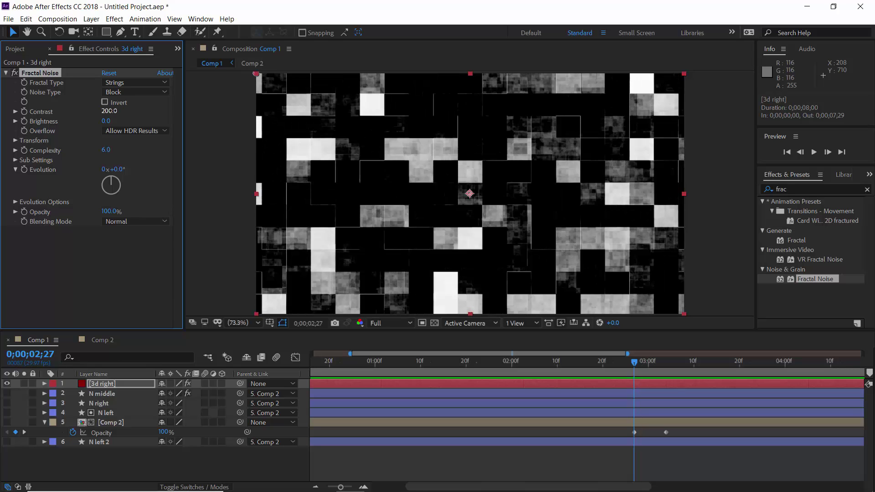
- Turn off the noise's uniform scaling and set its scale width to 20, scale height to 3000 and complexity to 1
left_click(15, 140)
left_click(111, 160)
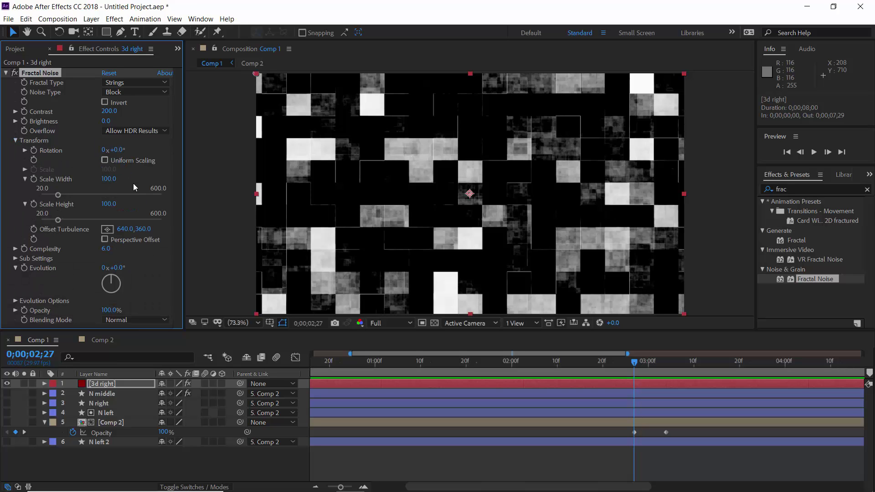
left_click(112, 179)
type("20")
key("Tab")
type("3000")
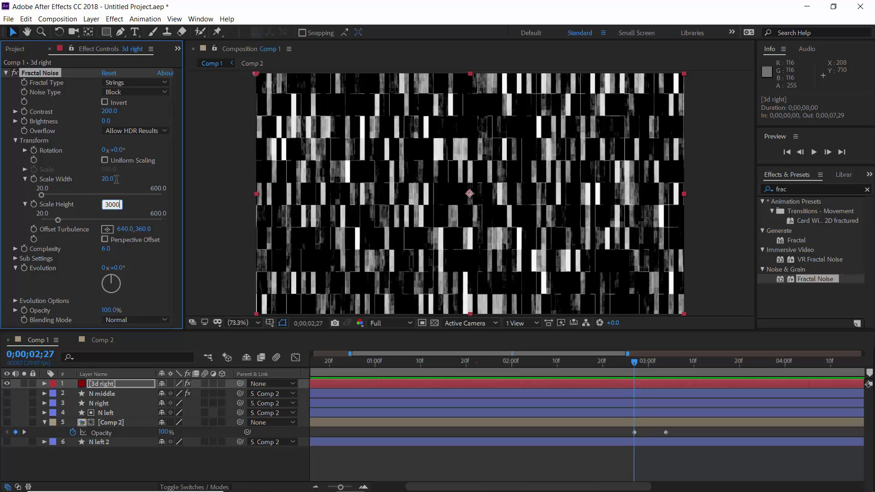
key("Return")
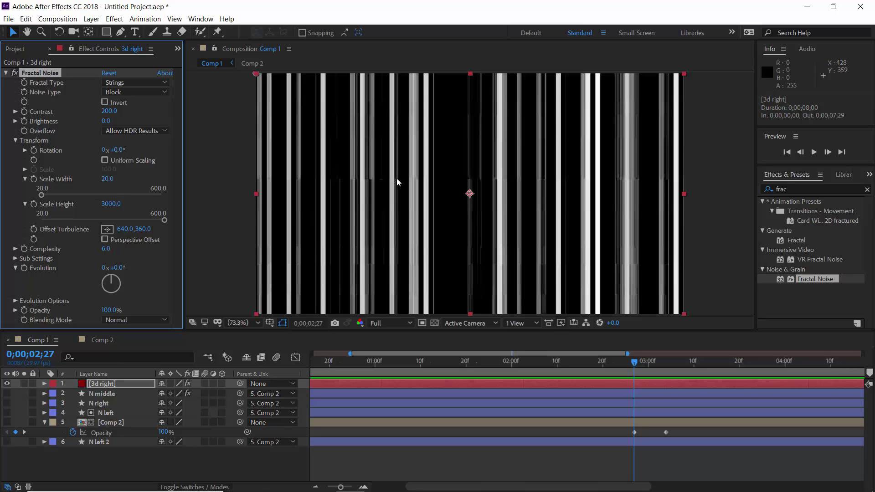
left_click_drag(107, 248, 91, 248)
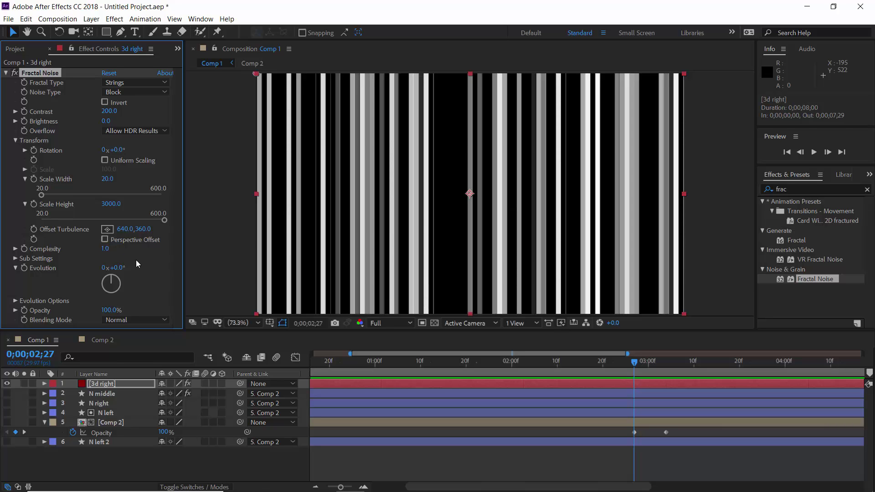
- Trim the 3d right layer's start to 0;00;02;27 and keyframe its Offset Turbulence there at 240, 360
key("alt+bracketleft")
left_click_drag(475, 488, 543, 488)
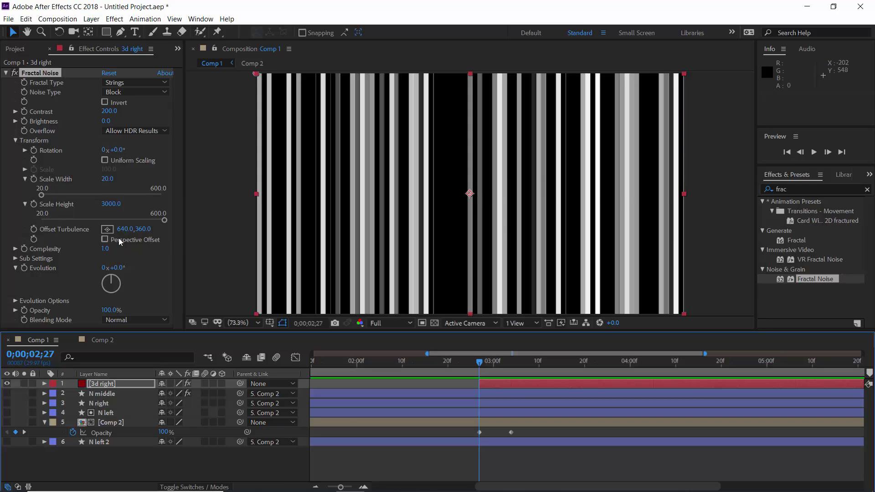
mouse_move(125, 229)
left_mouse_down()
mouse_move(217, 228)
mouse_move(133, 230)
left_mouse_up()
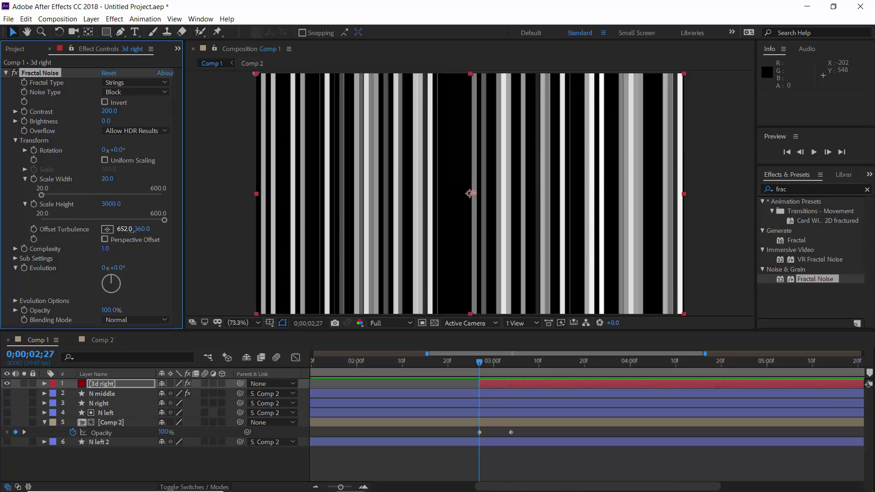
left_click(34, 229)
left_click_drag(122, 229, 18, 228)
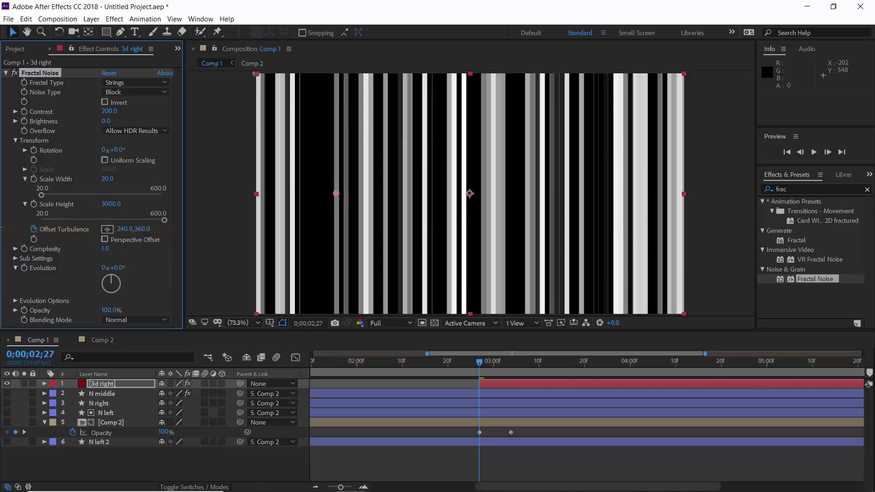
- Set the 3d right layer's Offset Turbulence to -23, 360 at 0;00;02;27 and 1374, 360 at 0;00;04;05, and reveal its keyframes
left_click_drag(121, 229, 36, 230)
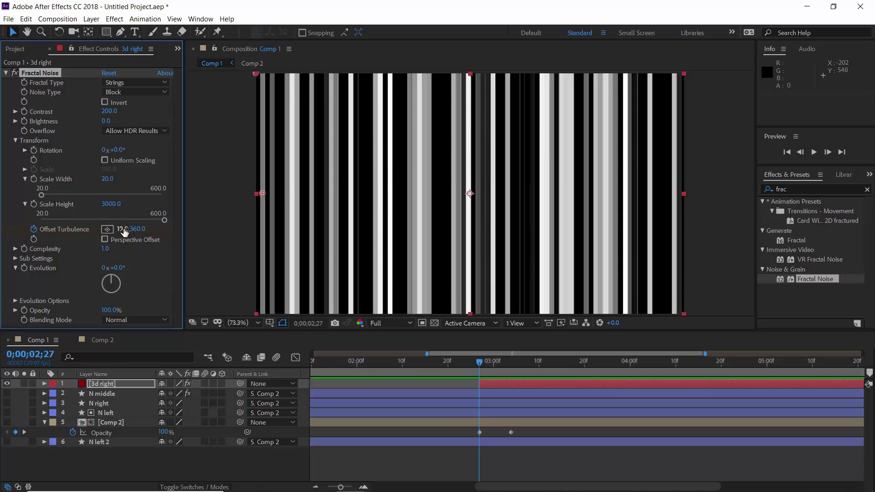
left_click_drag(120, 230, 97, 229)
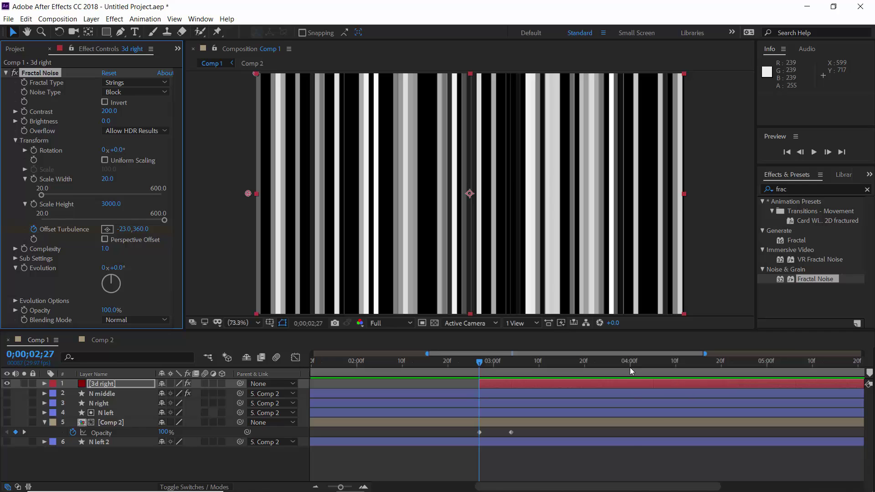
left_click_drag(629, 368, 653, 369)
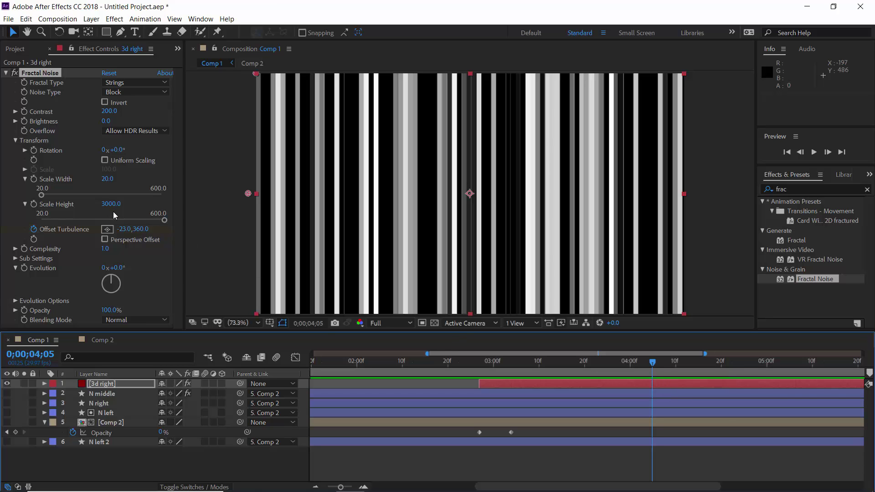
left_click_drag(124, 233, 872, 231)
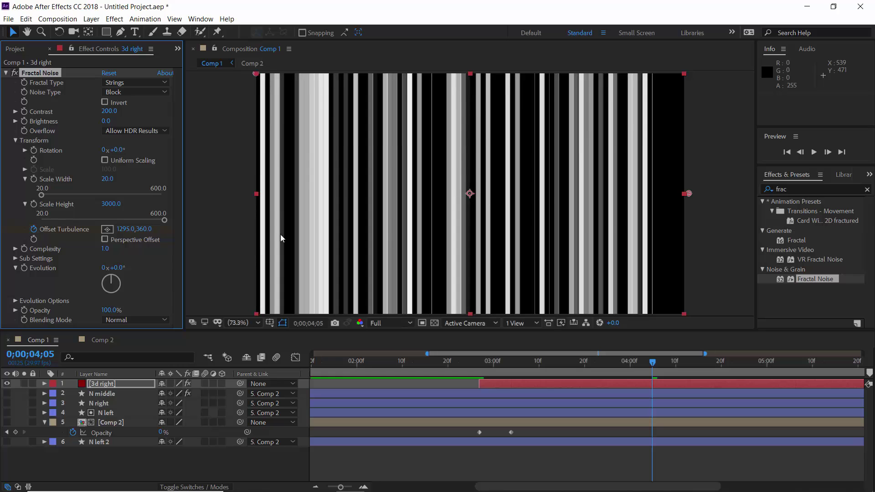
left_click_drag(128, 231, 174, 233)
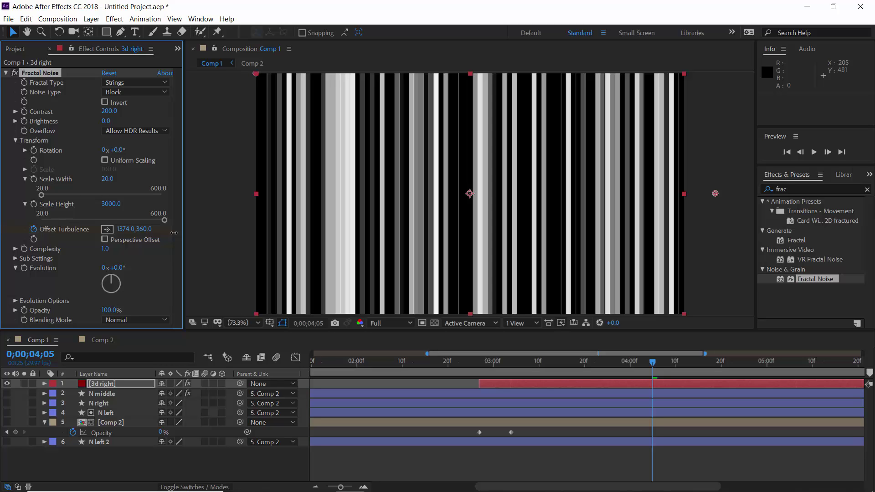
left_click(480, 362)
left_click(506, 363)
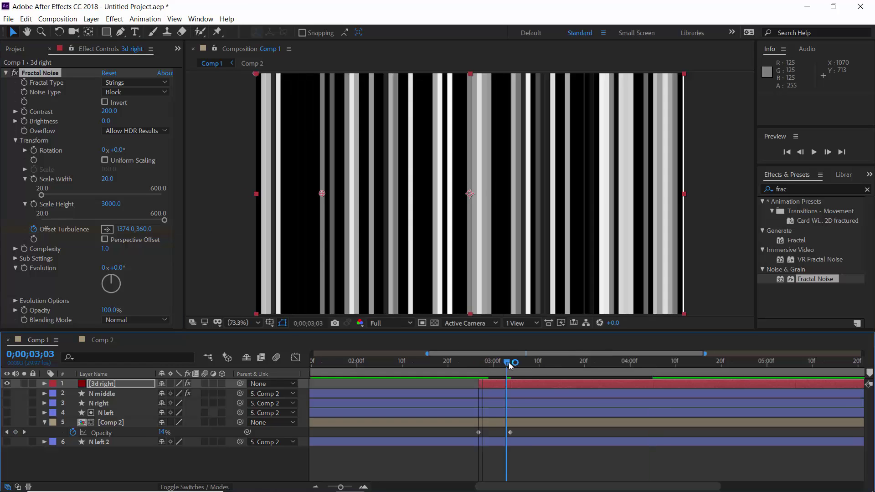
left_click_drag(509, 363, 584, 363)
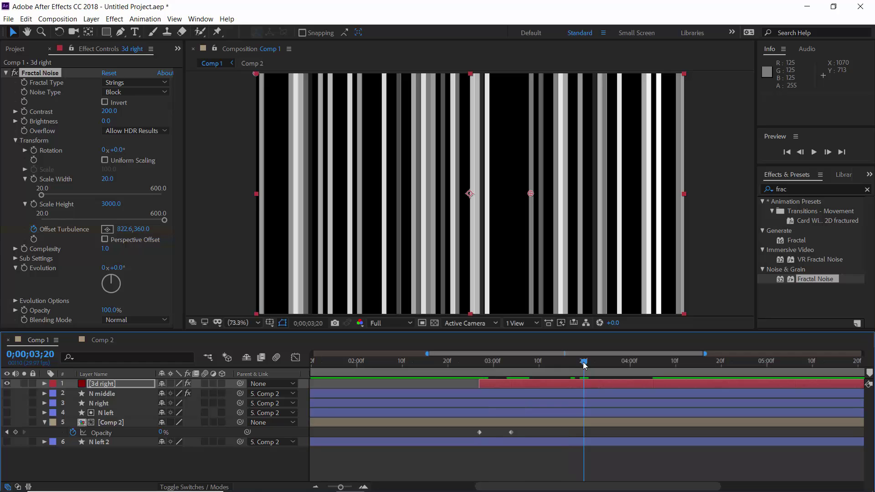
key("u")
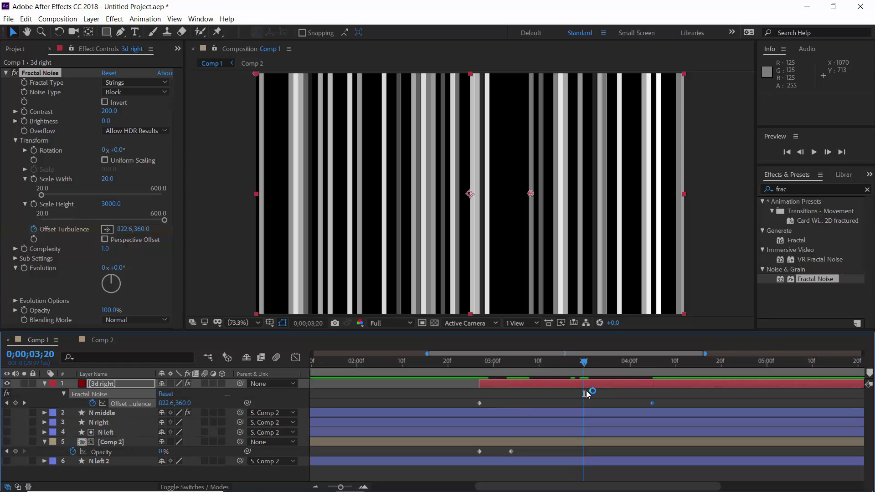
- Keyframe the Fractal Noise scale width on 3d right at 20 at 0;00;02;27 and 50 at 0;00;04;05, and preview the motion
left_click(481, 368)
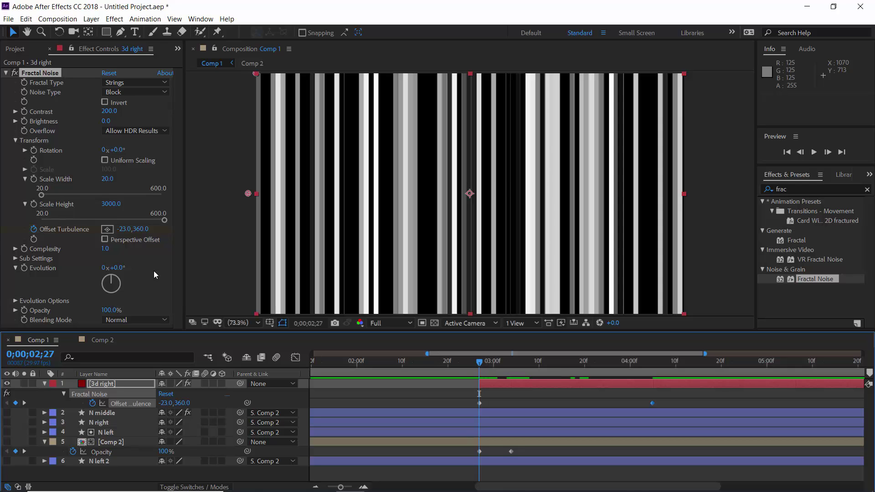
left_click(34, 179)
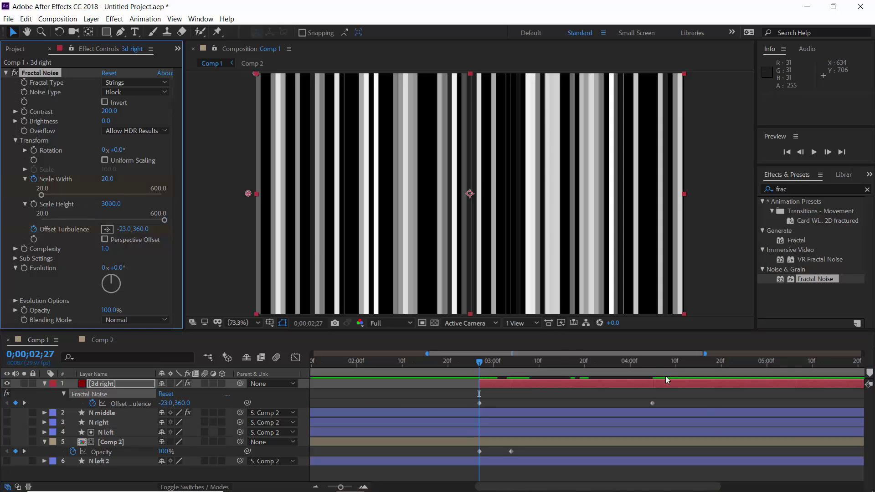
left_click(651, 368)
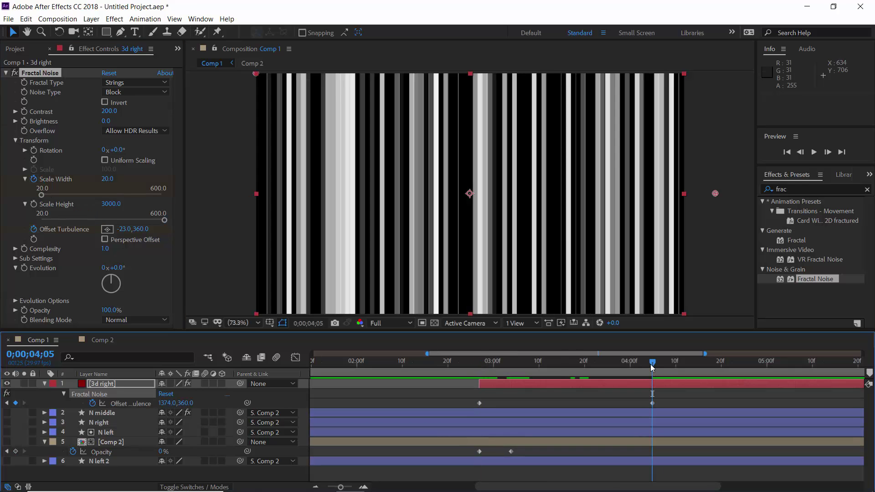
left_click(109, 179)
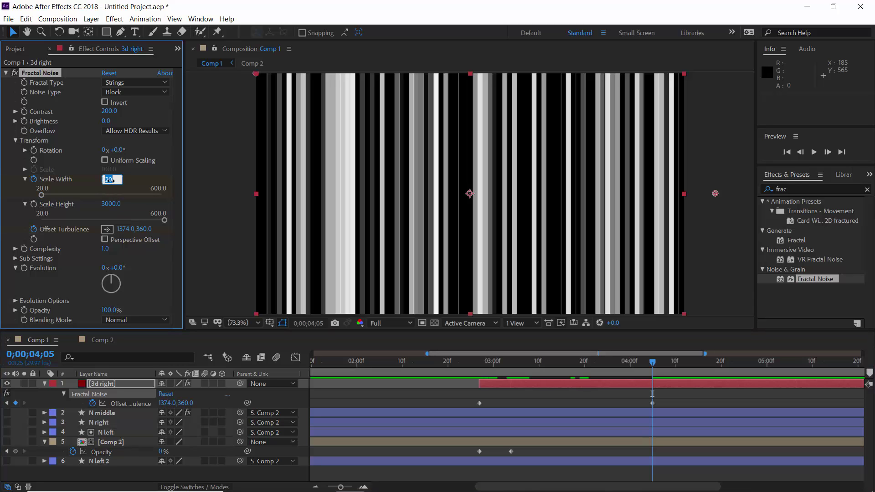
type("50")
key("Return")
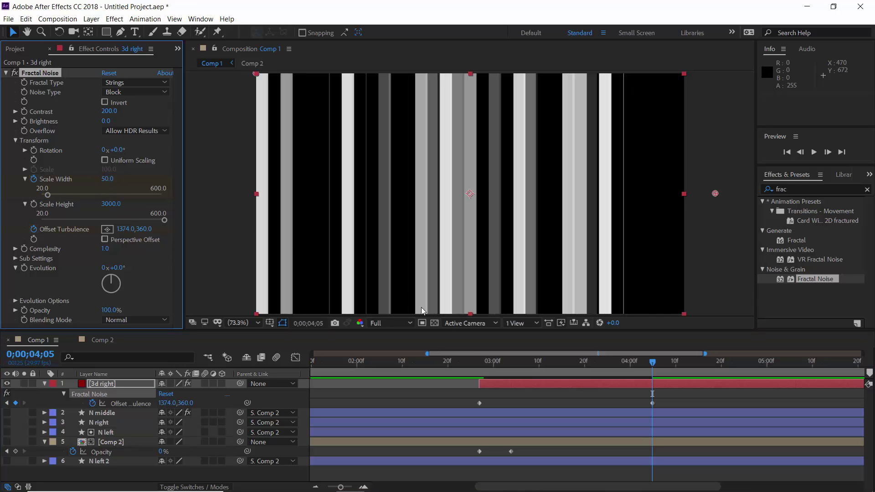
left_click_drag(477, 365, 610, 368)
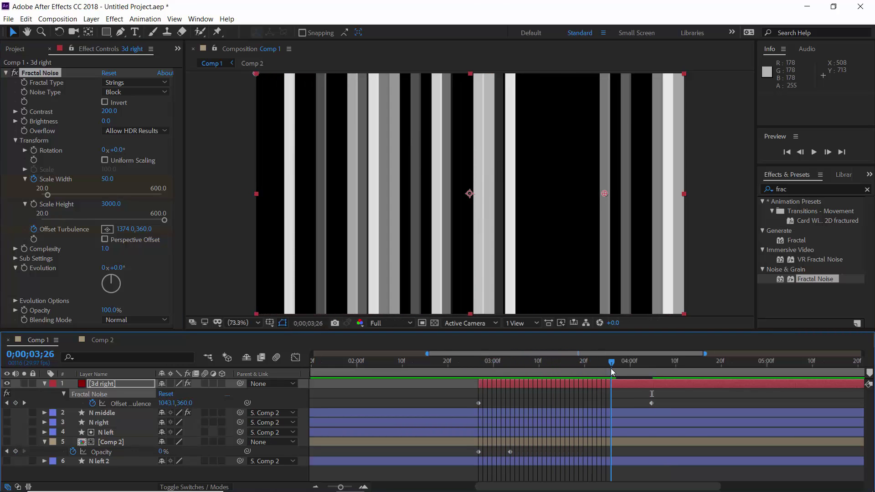
- Keyframe the Fractal Noise brightness at 0 at 0;00;02;27 and 200 at 0;00;04;05
left_click(479, 366)
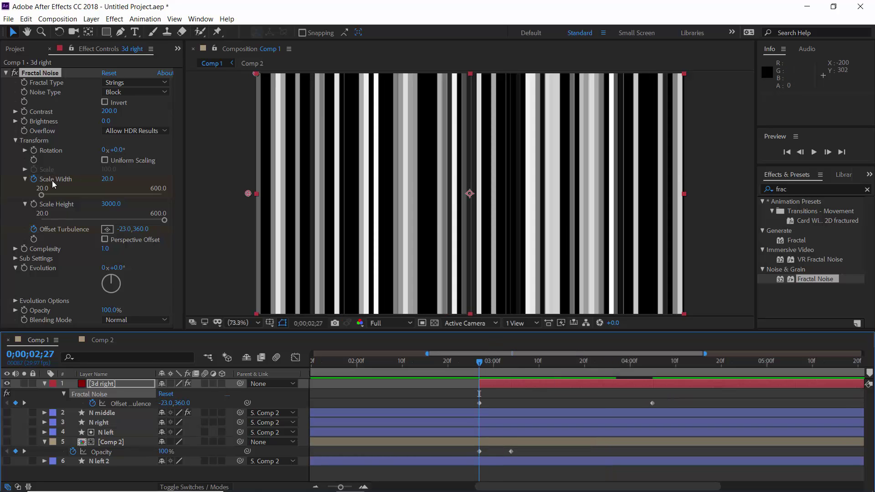
left_click(26, 120)
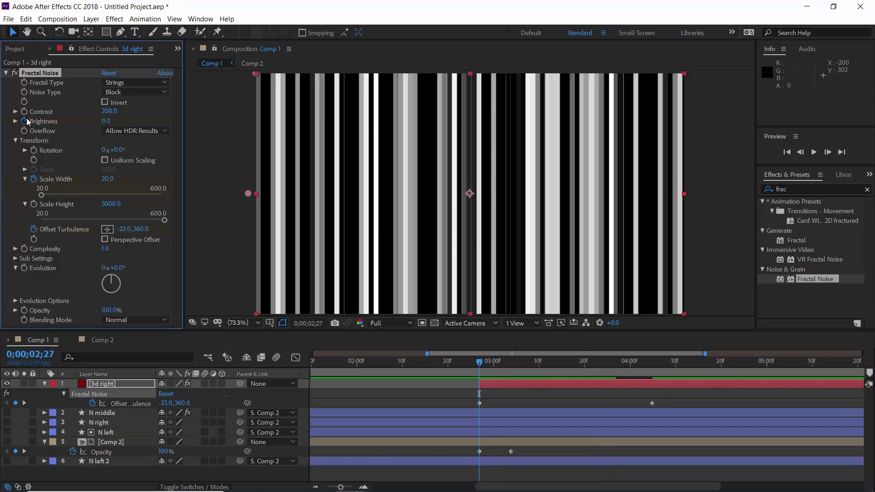
left_click(649, 366)
left_click(652, 367)
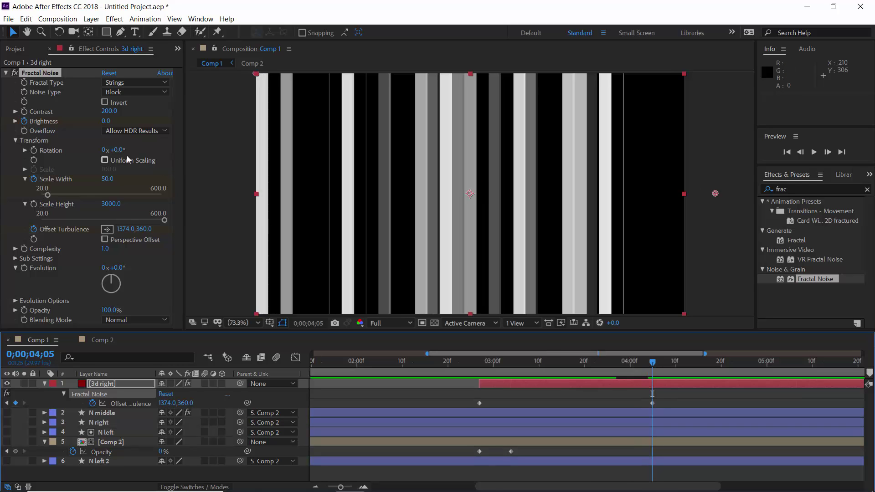
left_click(106, 121)
type("20")
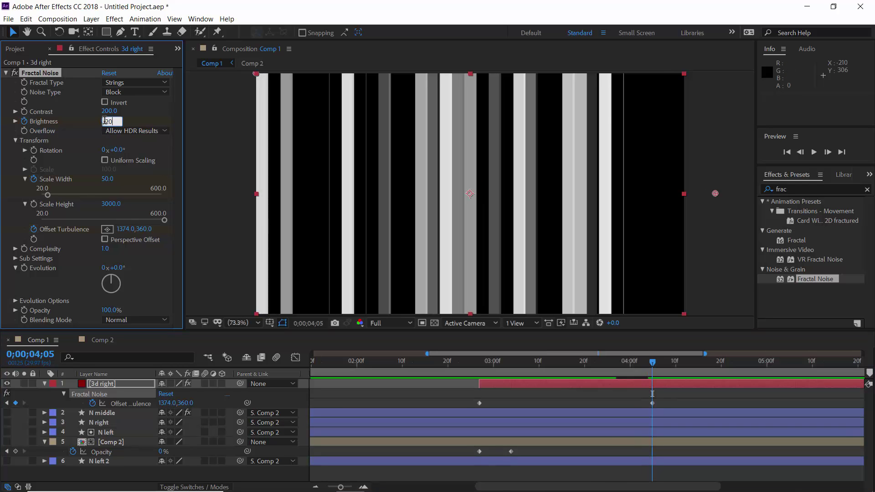
type("0")
key("Return")
- Try a brightness of 250 at 0;00;04;05, raise it to 270, and preview the fade to white
left_click(106, 121)
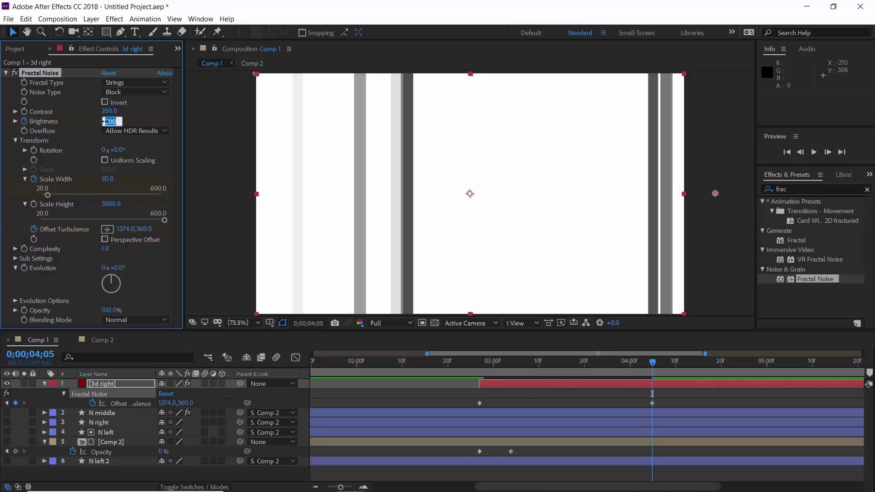
type("250")
key("Return")
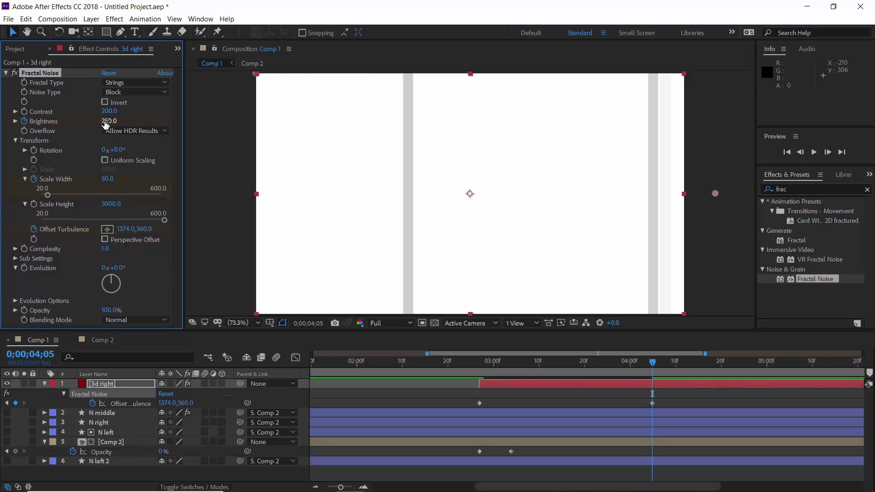
left_click(106, 122)
type("270")
key("Return")
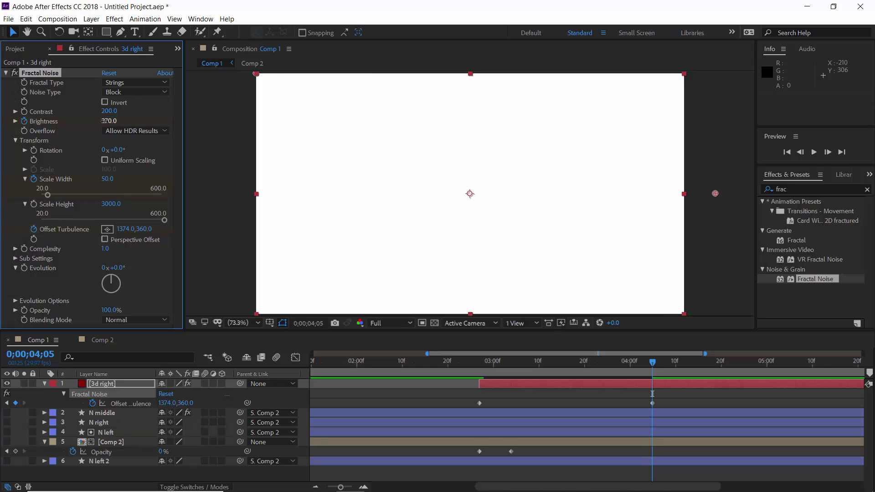
left_click_drag(480, 365, 652, 365)
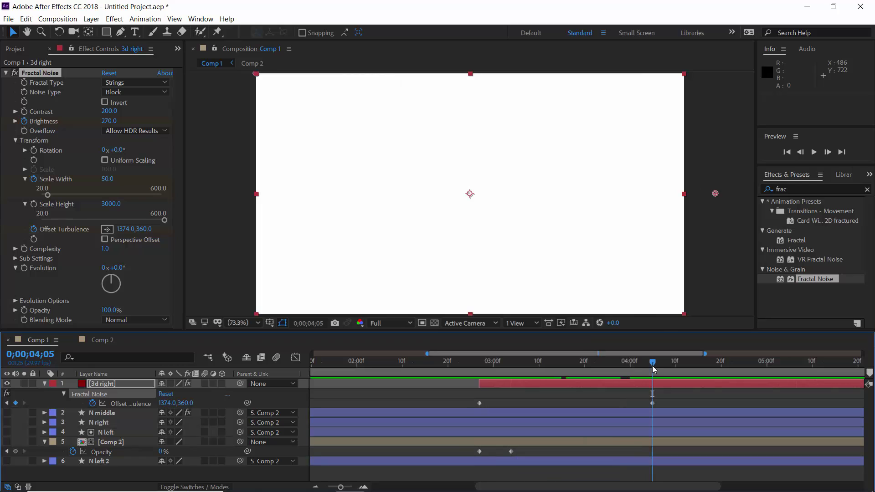
- Copy Colorama, Glow, Fast Box Blur and Hue/Saturation from Comp 2's Deep Red Solid 1 onto 3d right and preview the bars
left_click(6, 73)
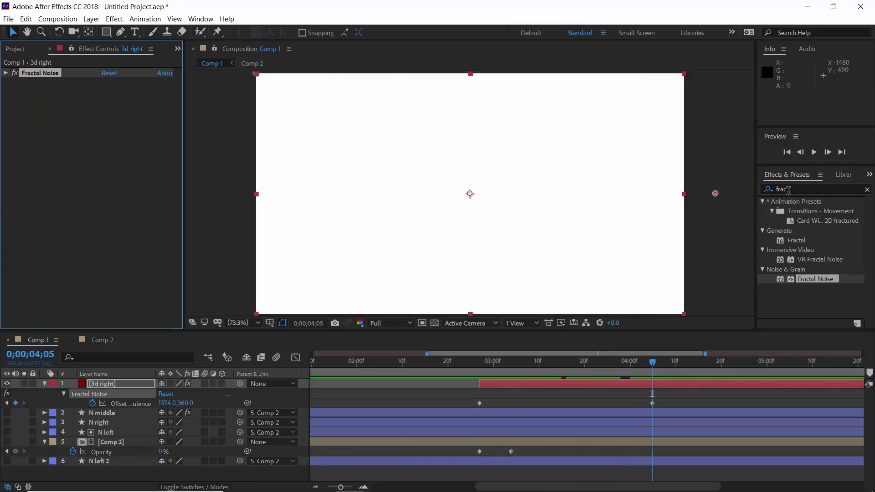
left_click(766, 193)
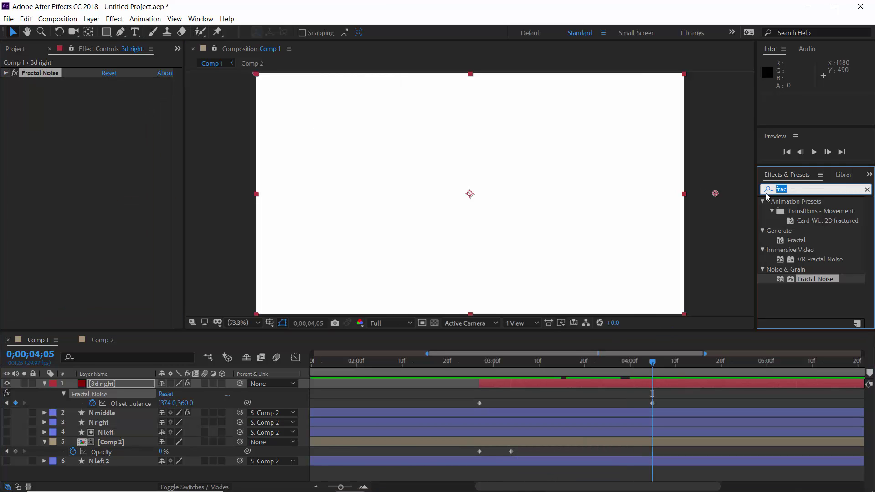
left_click(105, 339)
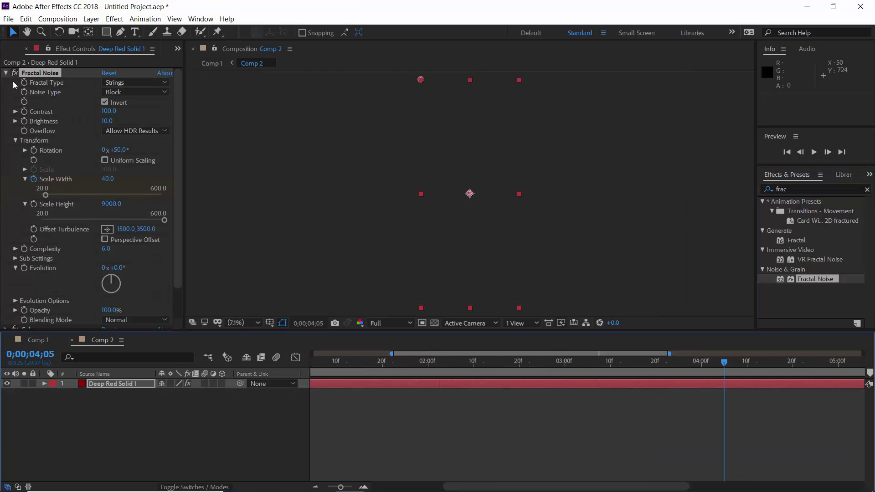
left_click(6, 73)
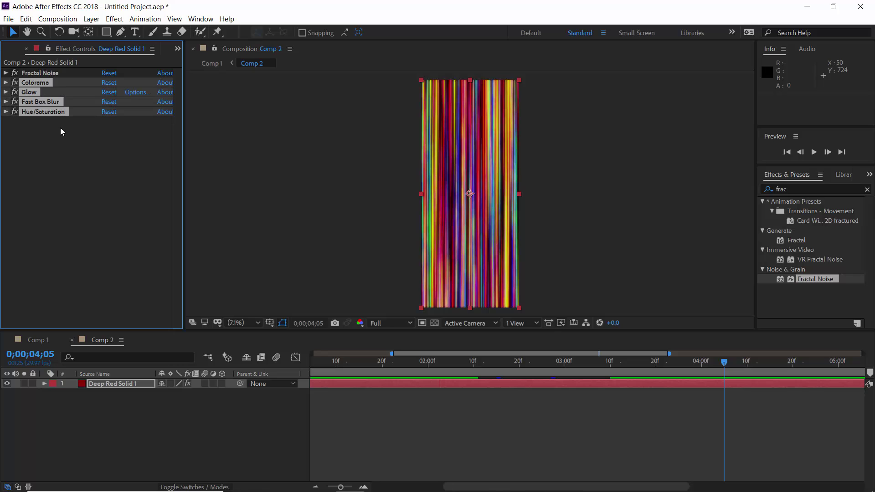
left_click(35, 340)
left_click(124, 384)
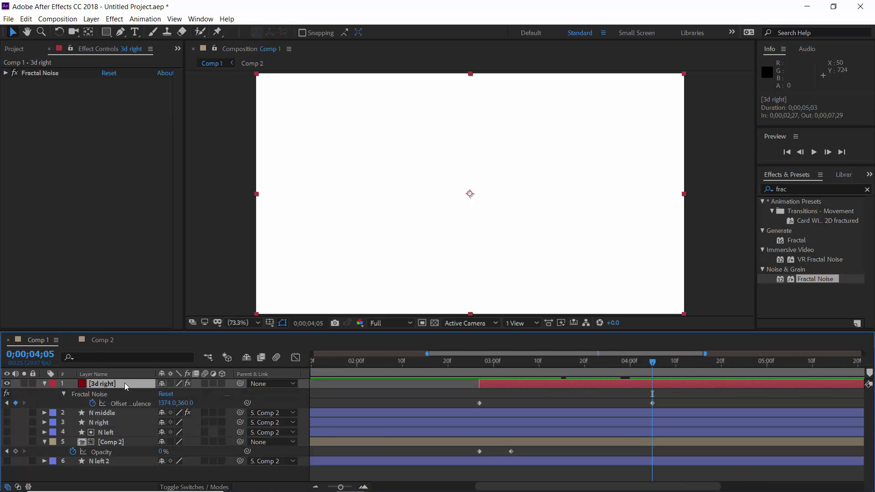
key("ctrl+v")
scroll(48, 185, "up", 5)
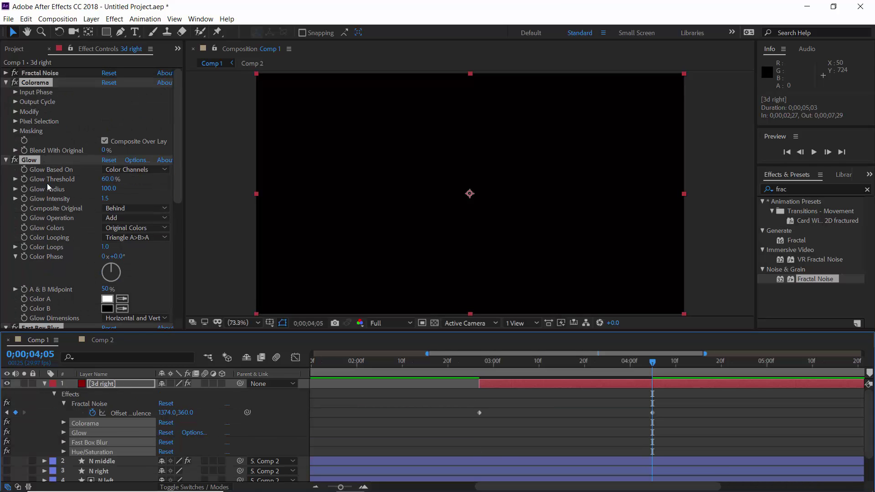
left_click(6, 82)
left_click_drag(480, 366, 652, 367)
left_click_drag(483, 367, 479, 367)
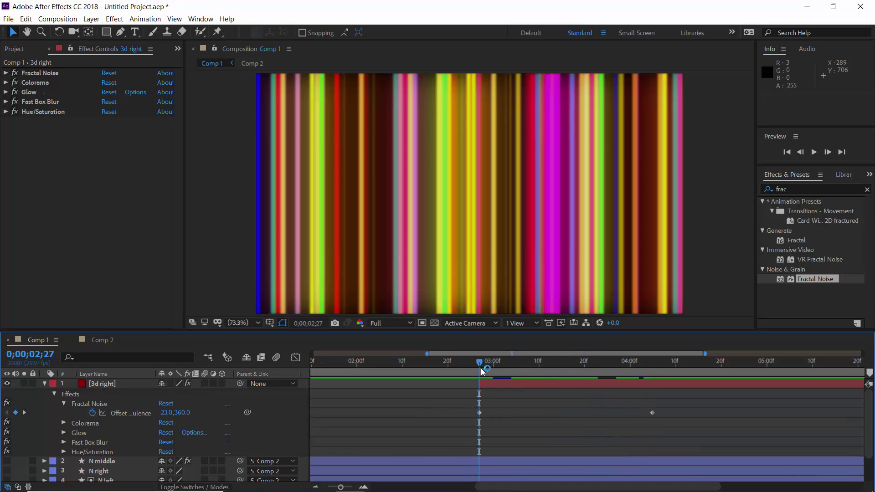
- Set the output cycle of the 3d right layer's Colorama effect to the RGB preset palette
left_click(6, 83)
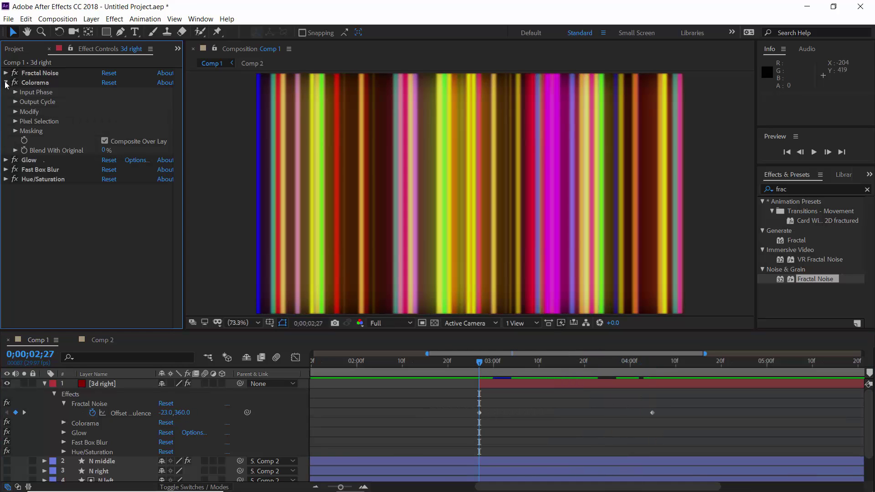
left_click(15, 102)
left_click(133, 114)
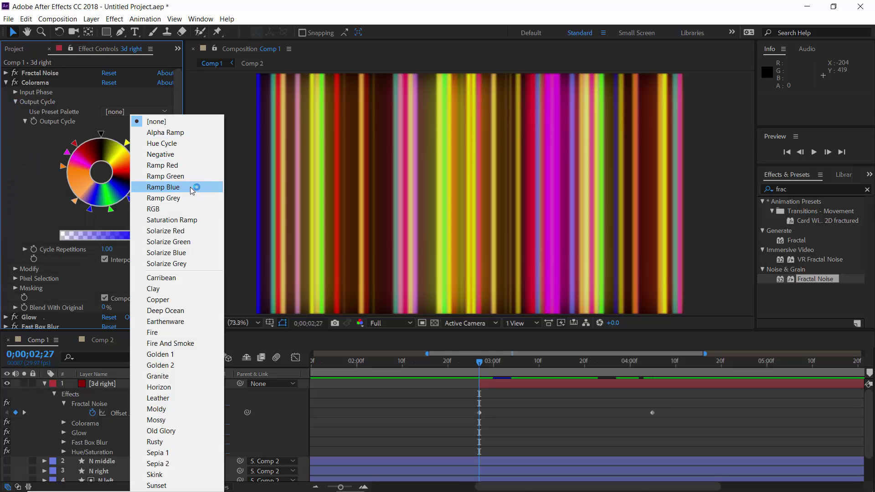
left_click(180, 216)
left_click(129, 112)
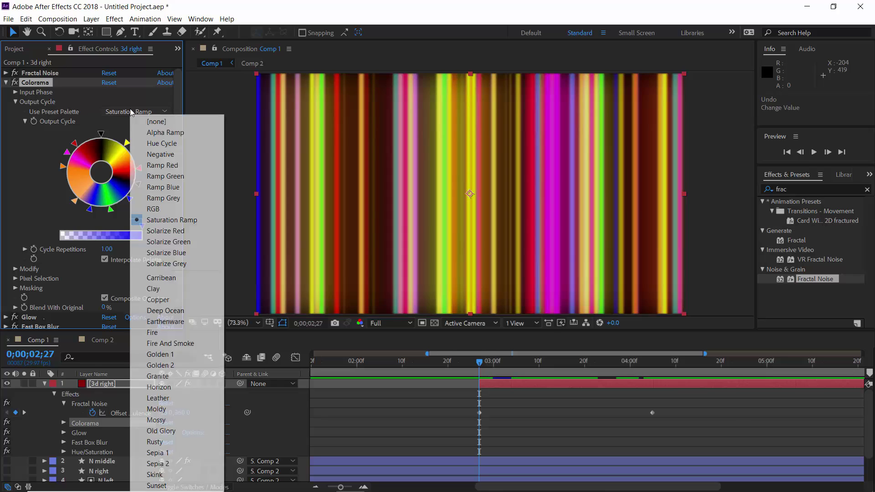
left_click(160, 209)
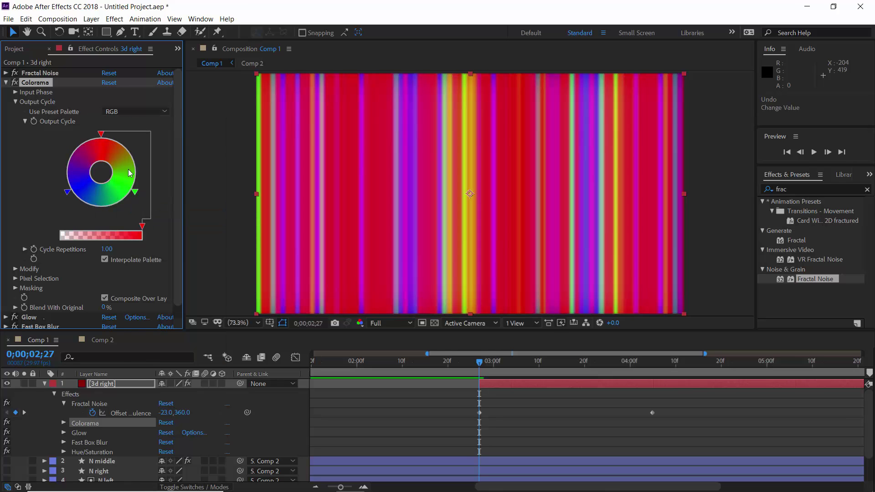
- Change the red color stop at the top of Colorama's output cycle wheel to black
double_click(102, 137)
left_click(267, 139)
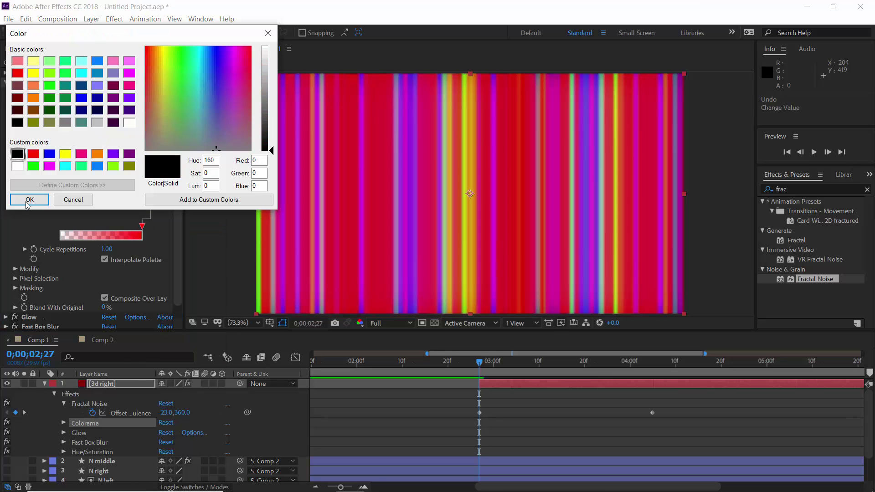
left_click(26, 202)
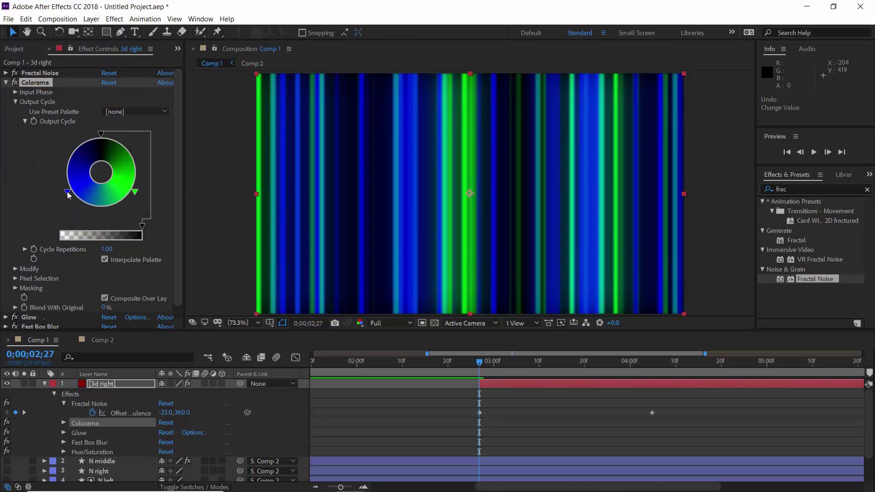
- Recolor the green stop of Colorama's output cycle blue and add a magenta stop at the bottom of the color wheel
double_click(136, 193)
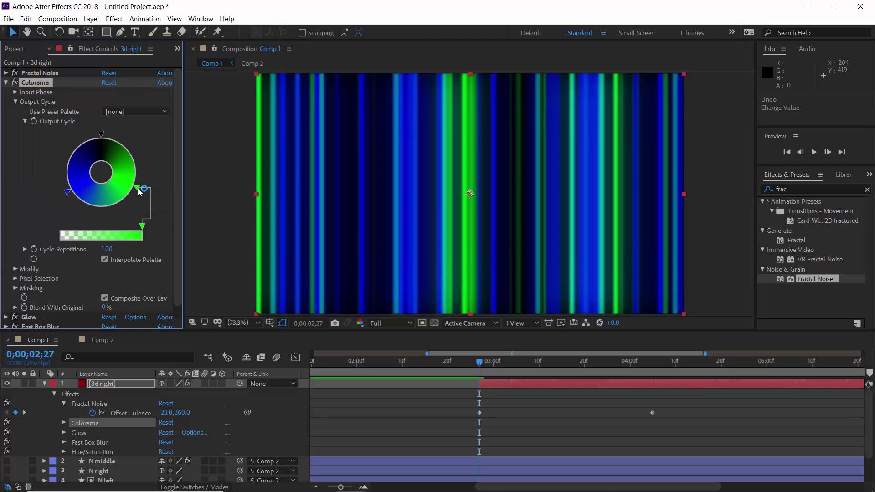
left_click(49, 154)
left_click(29, 199)
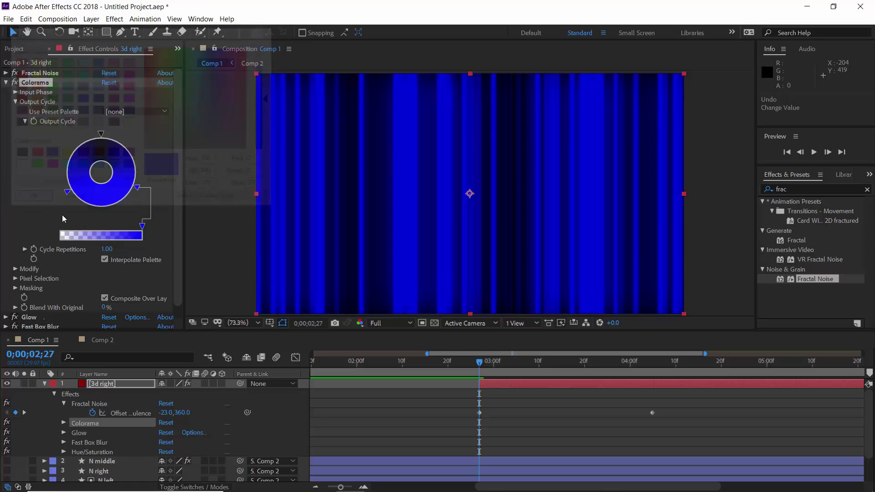
double_click(109, 210)
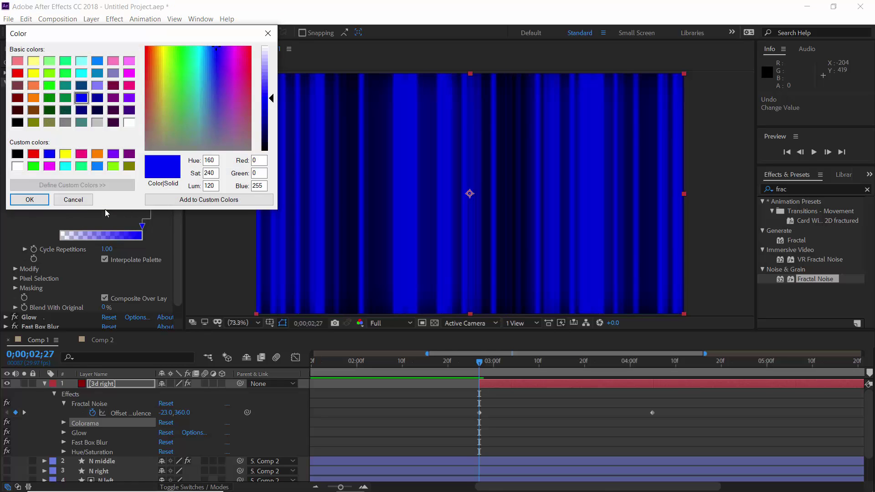
left_click(50, 167)
left_click(29, 200)
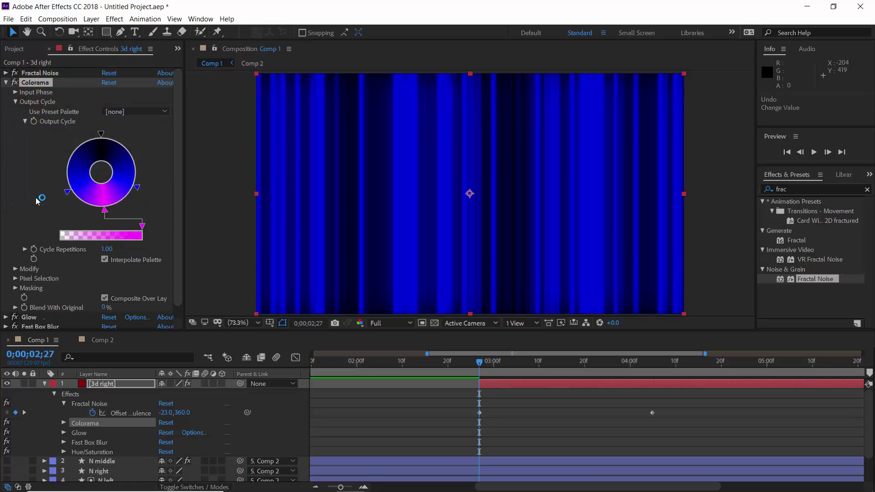
left_click(68, 192)
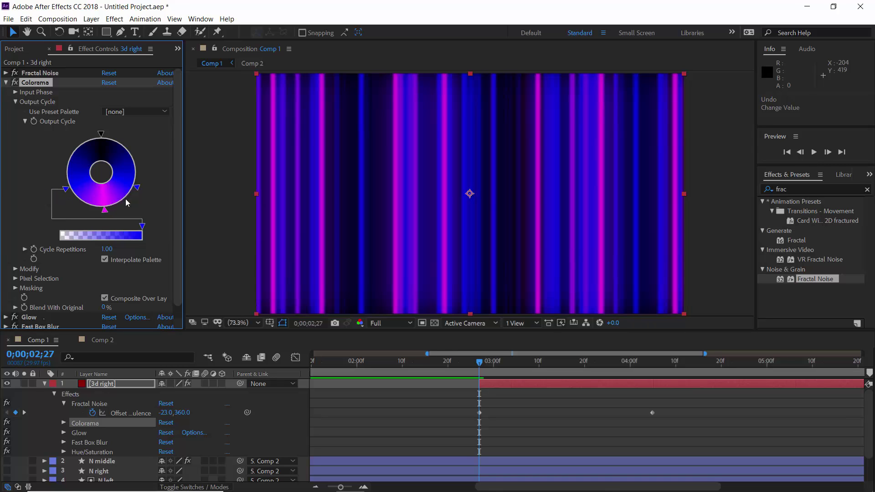
- Change the blue stop on the right of the output cycle wheel to a lighter sky blue
double_click(138, 188)
left_click(49, 154)
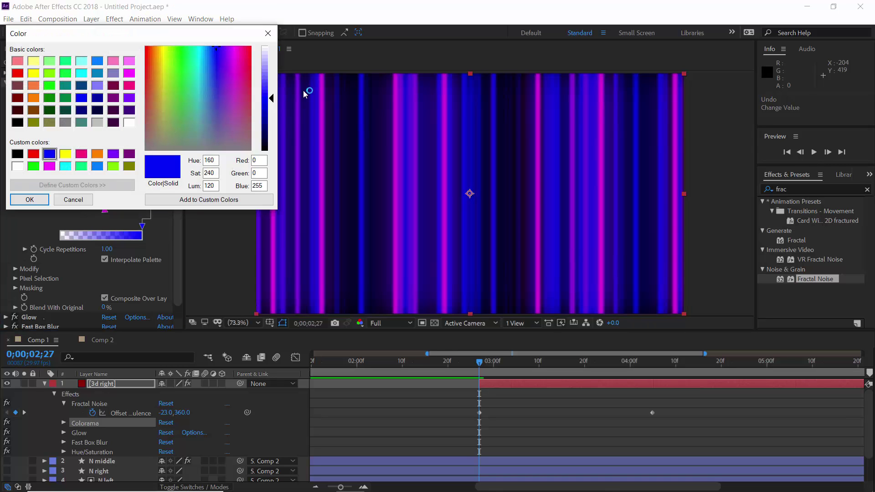
left_click(212, 49)
left_click(209, 48)
left_click_drag(272, 98, 272, 84)
left_click(28, 201)
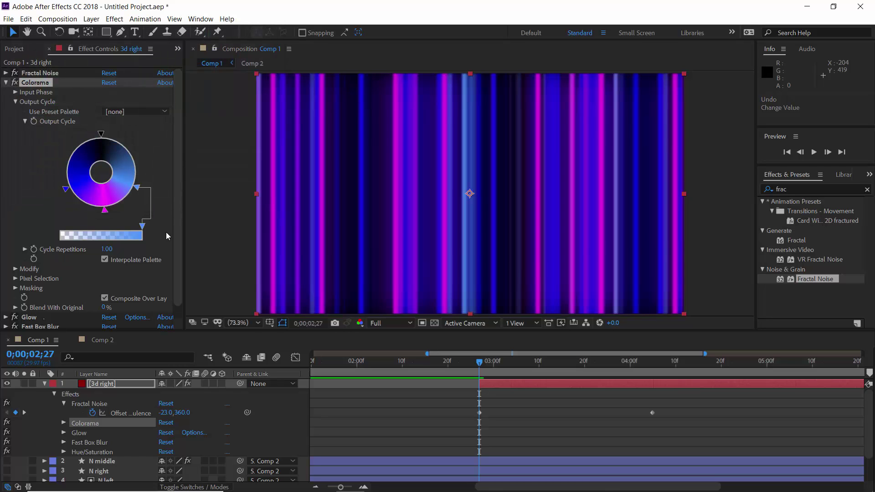
- Set the blur radius of the 3d right layer's Fast Box Blur to 3.0
left_click(5, 83)
left_click(6, 101)
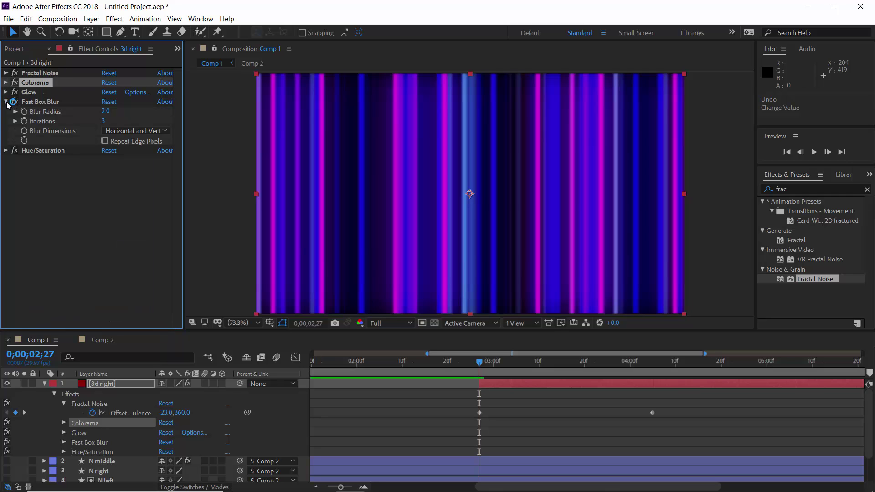
left_click(105, 120)
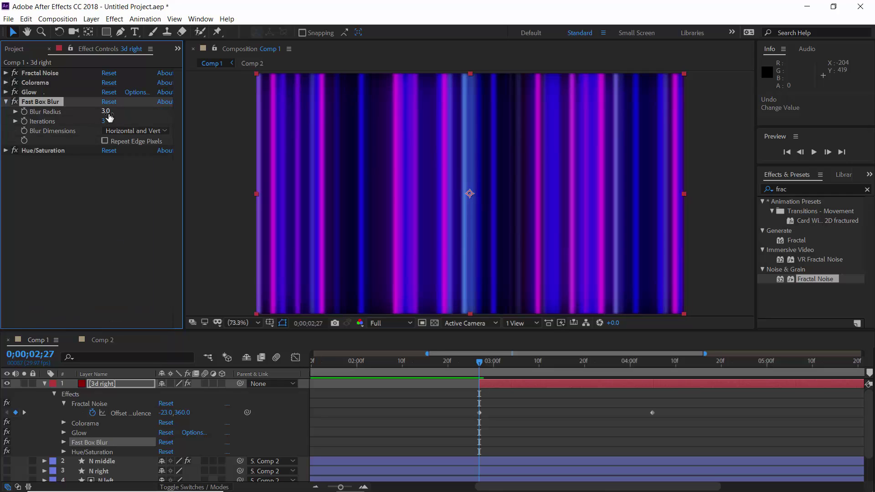
left_click(7, 102)
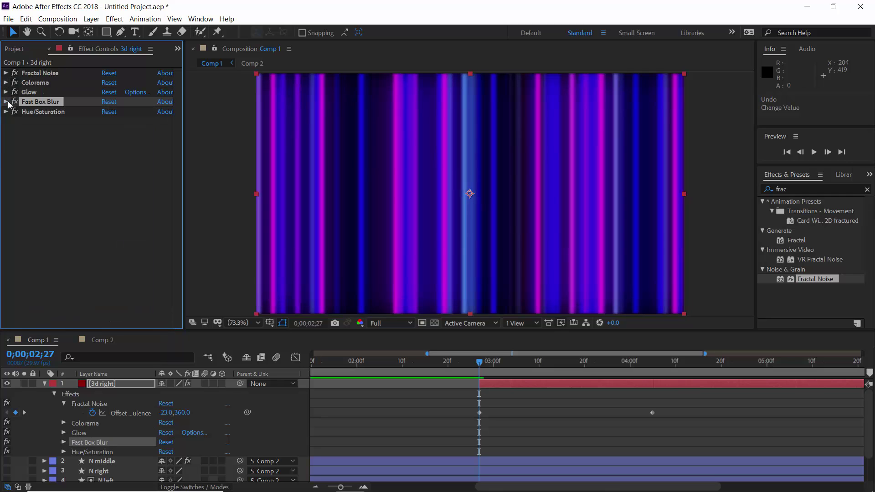
- Turn the 3d right layer into a 3D layer and show the title/action safe guides in the composition view
left_click(557, 387)
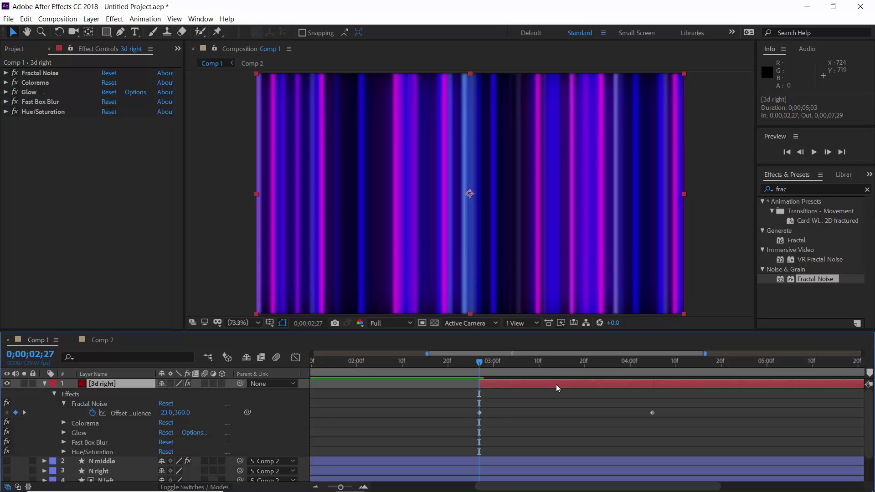
left_click(223, 384)
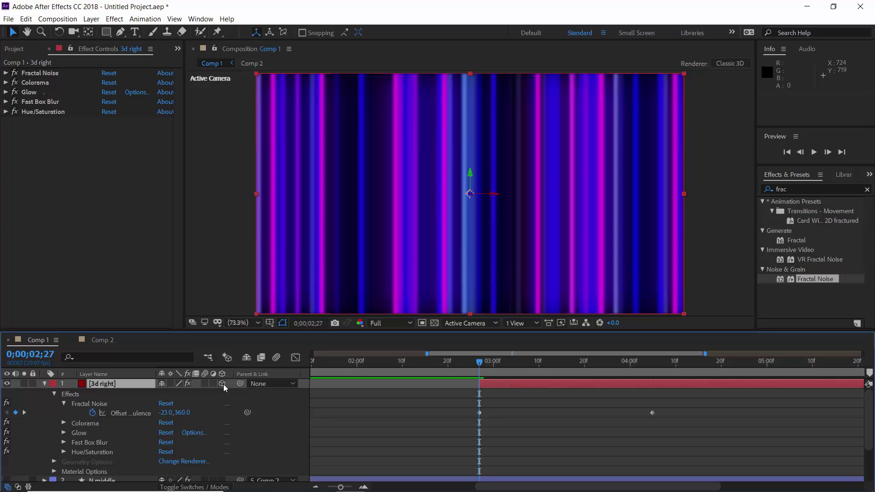
key("apostrophe")
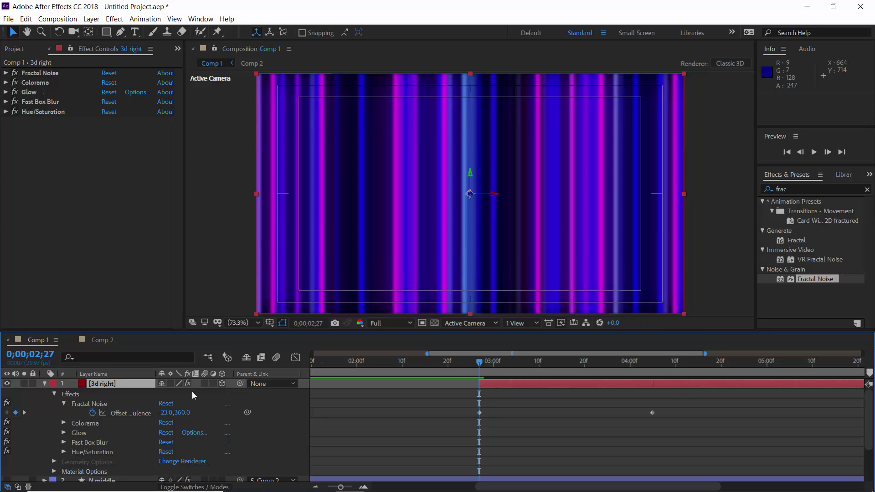
- Set the Y rotation of the 3d right layer to -75 degrees
key("r")
left_click(176, 414)
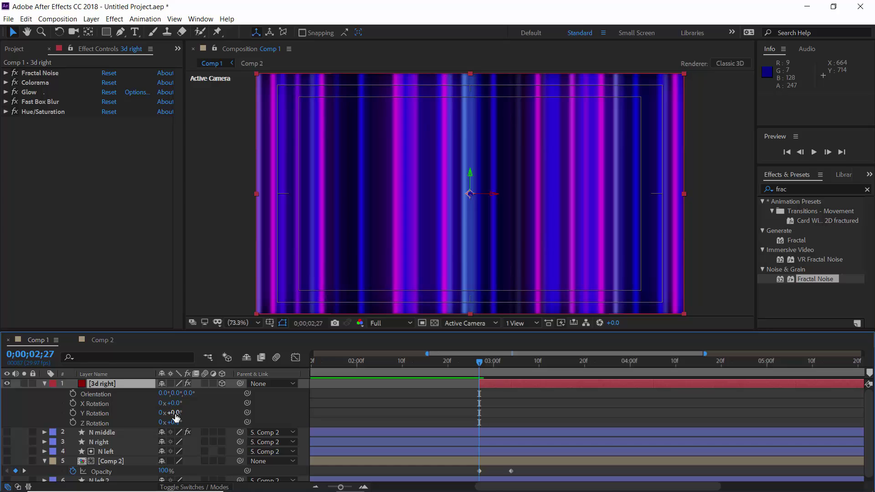
left_click(176, 415)
type("-75")
key("Return")
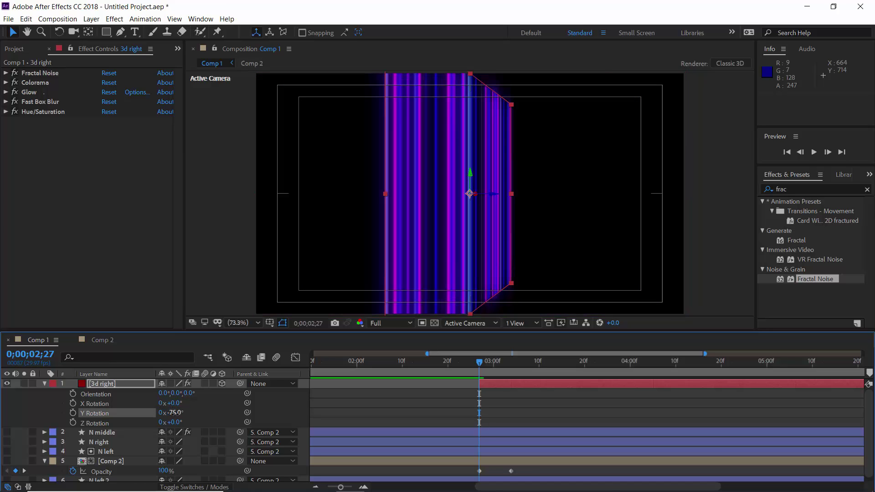
- Fit the 3d right layer to the left half of the frame with X position 445 and a scale of about 115% by 140%
key("shift+p")
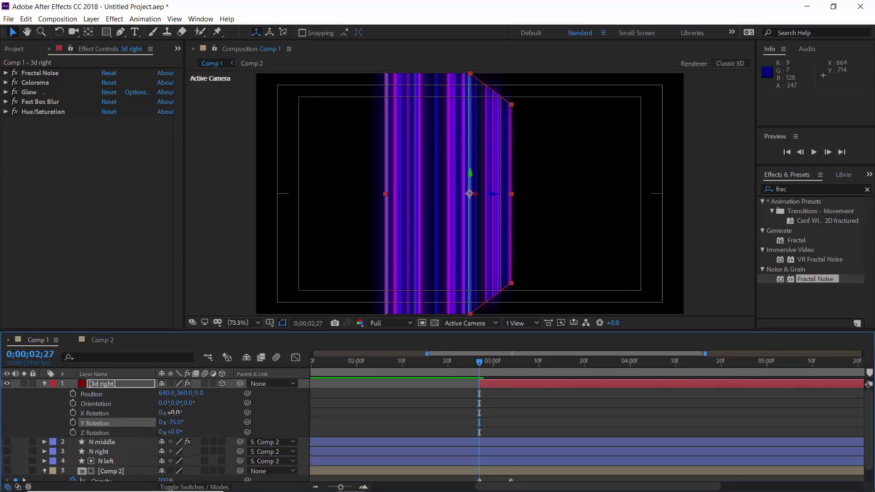
left_click_drag(166, 393, 72, 395)
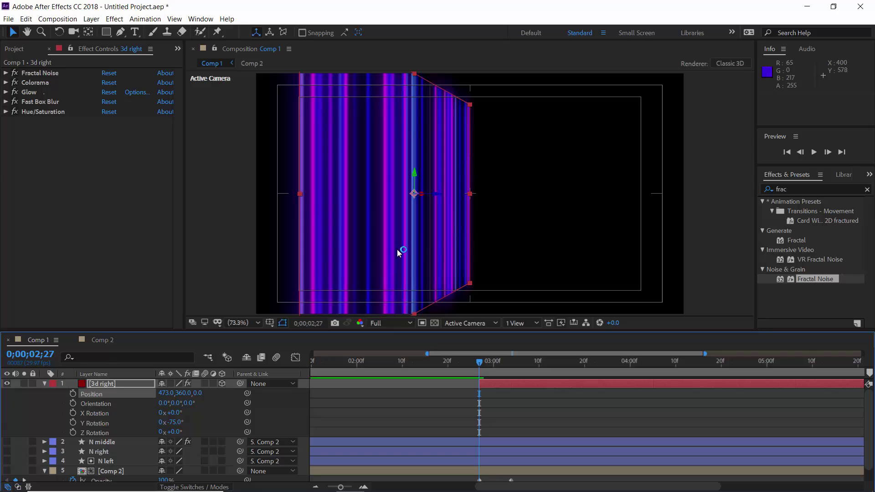
left_click(471, 104)
left_click_drag(470, 104, 471, 73)
left_click_drag(302, 193, 272, 205)
left_click_drag(165, 393, 155, 393)
left_click_drag(260, 193, 257, 194)
left_click_drag(164, 394, 161, 393)
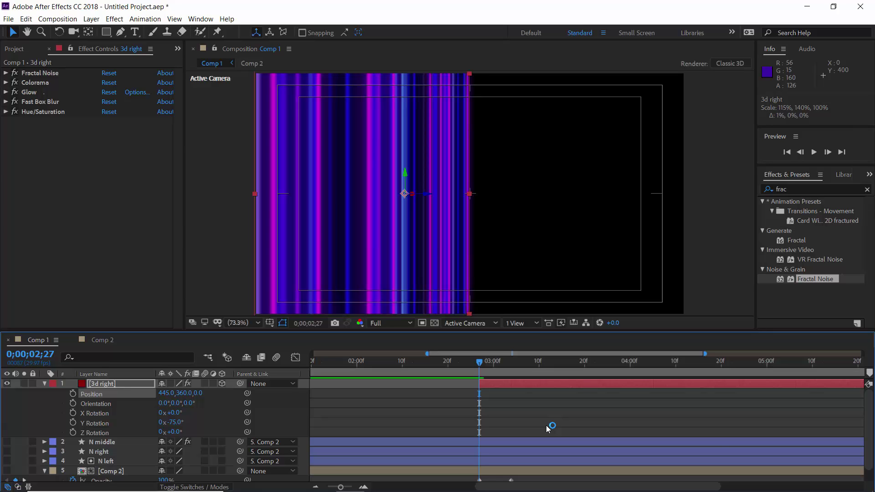
- Set the 3d right layer's Y rotation to 75 degrees and its X position to 833 so it fills the frame's right half
left_click(178, 422)
type("75")
key("Return")
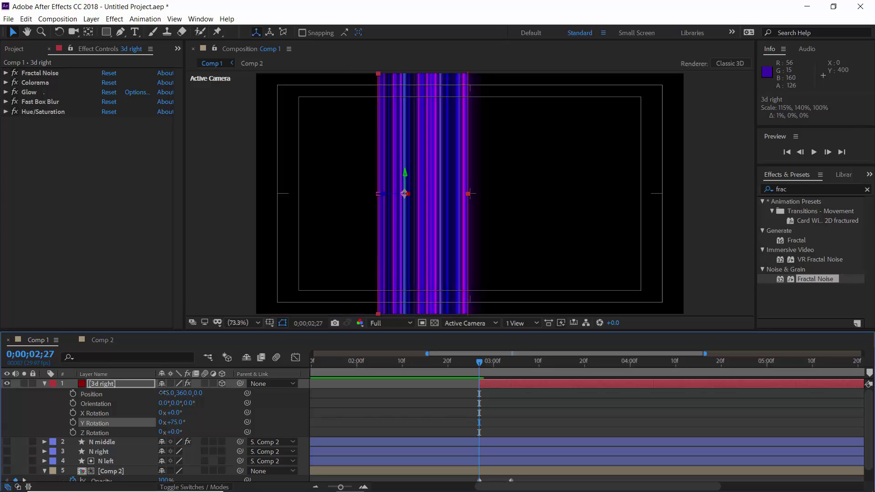
left_click_drag(164, 393, 378, 387)
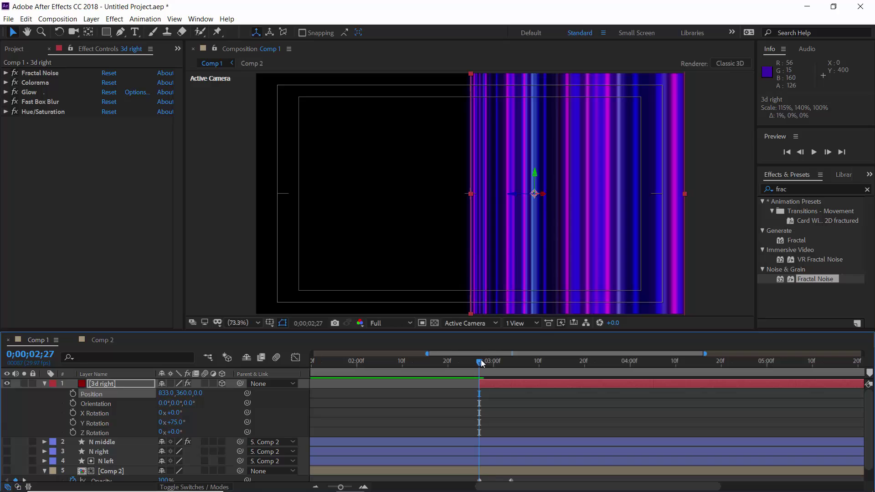
- Keyframe the 3d right position at 0;00;03;23, and move the layer rightward to about 1605, 360, 188 at 0;00;04;05
left_click_drag(480, 360, 531, 379)
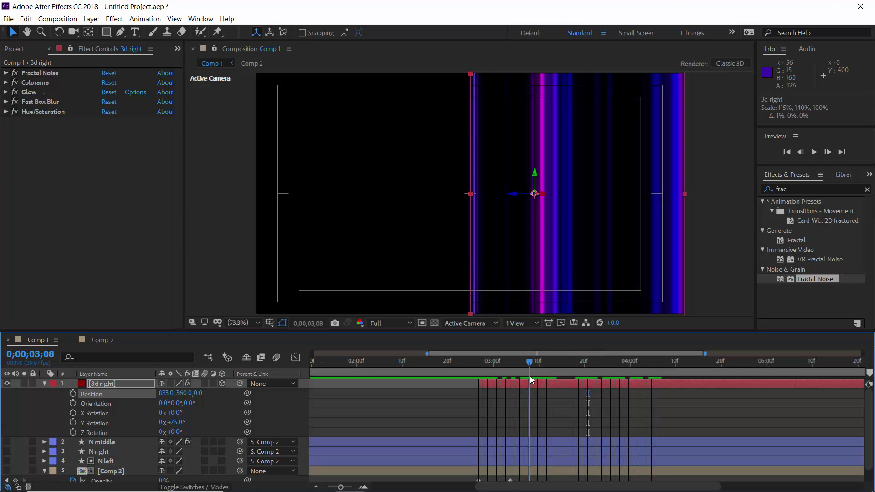
key("u")
key("shift+p")
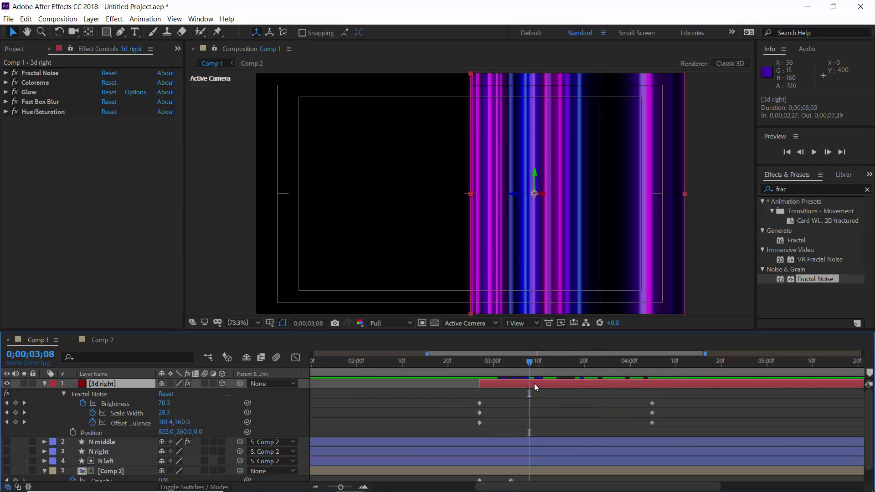
left_click_drag(589, 368, 598, 368)
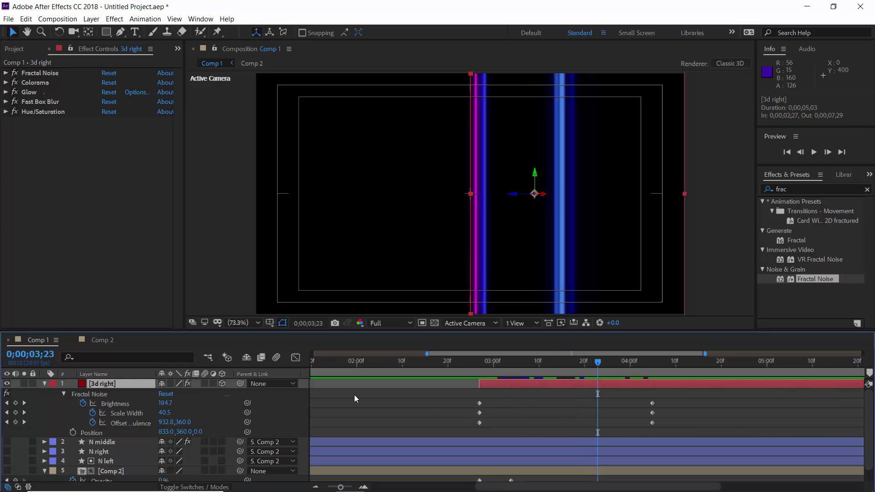
left_click(73, 433)
left_click(651, 364)
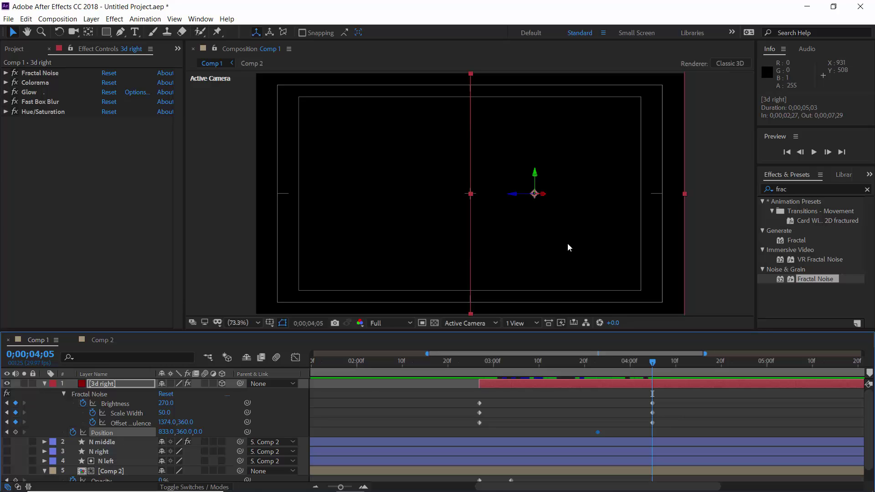
left_click_drag(545, 200, 780, 214)
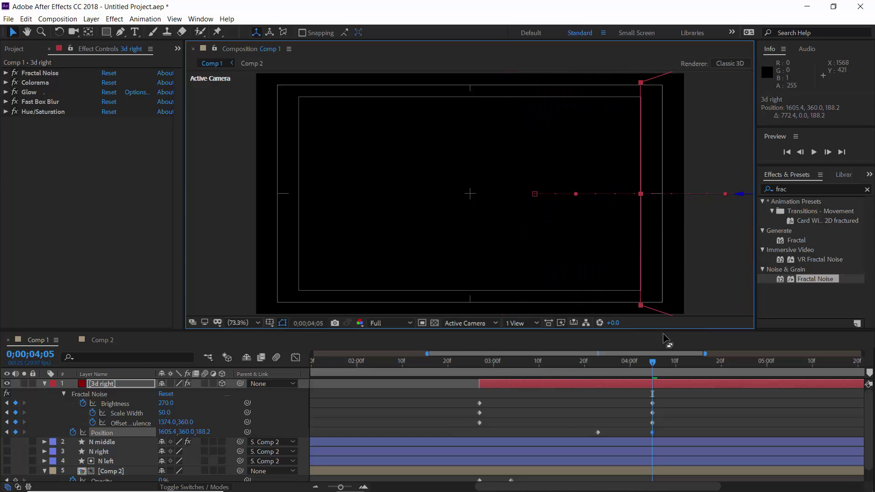
- Preview the bars sliding out and move the first position keyframe of 3d right to 0;00;03;20
left_click(482, 362)
left_click_drag(480, 363, 654, 368)
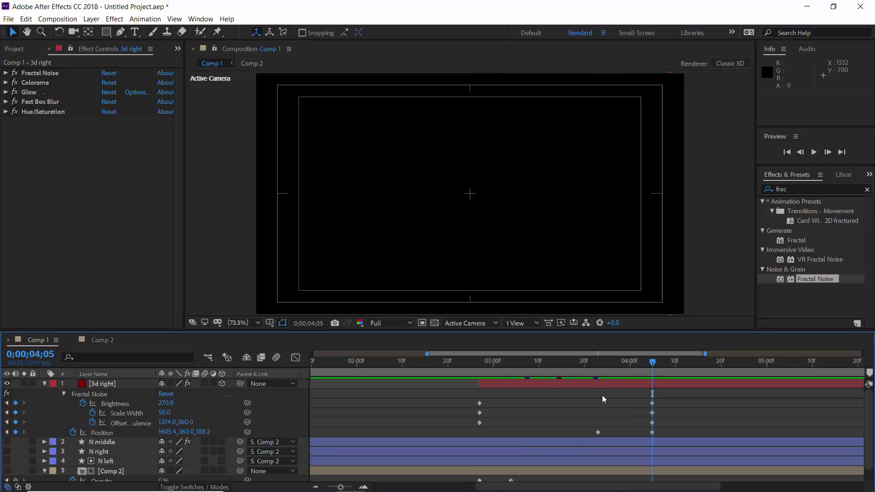
left_click_drag(598, 431, 586, 433)
left_click(579, 364)
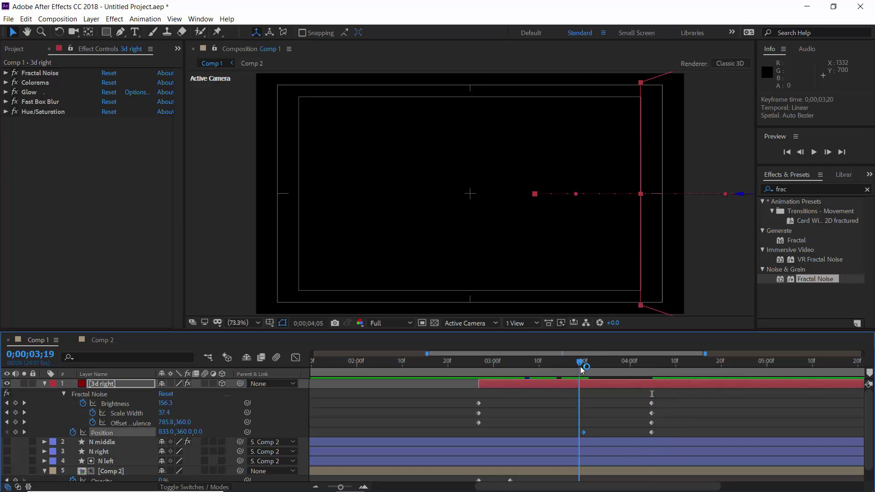
left_click(617, 413)
left_click_drag(580, 363, 648, 363)
left_click(611, 411)
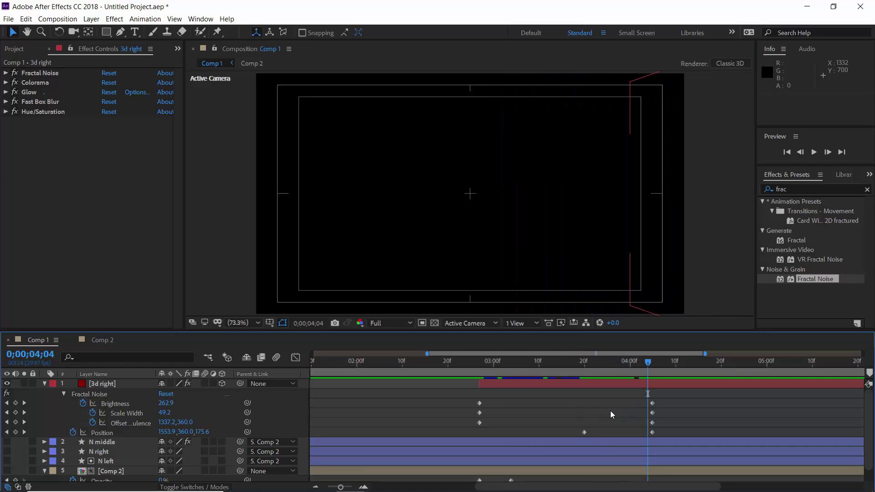
- Duplicate the 3d right layer with the time at 0;00;02;27 and collapse all effects of the copy
left_click(480, 361)
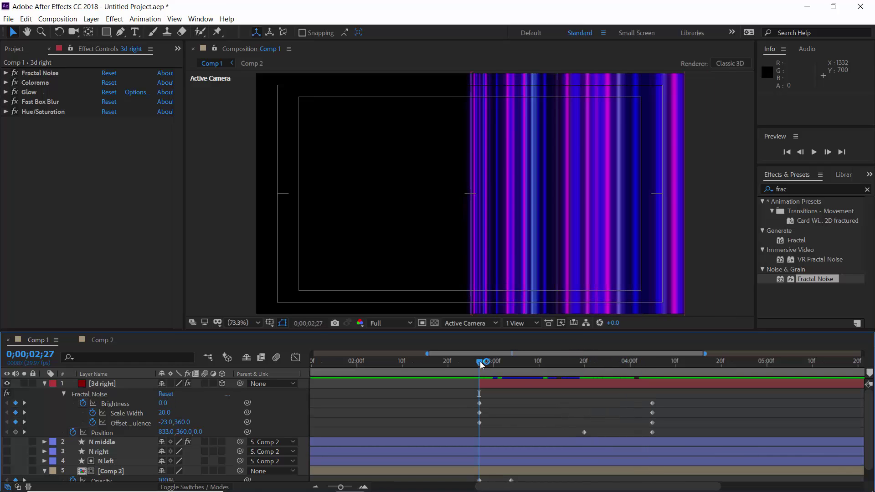
left_click(45, 384)
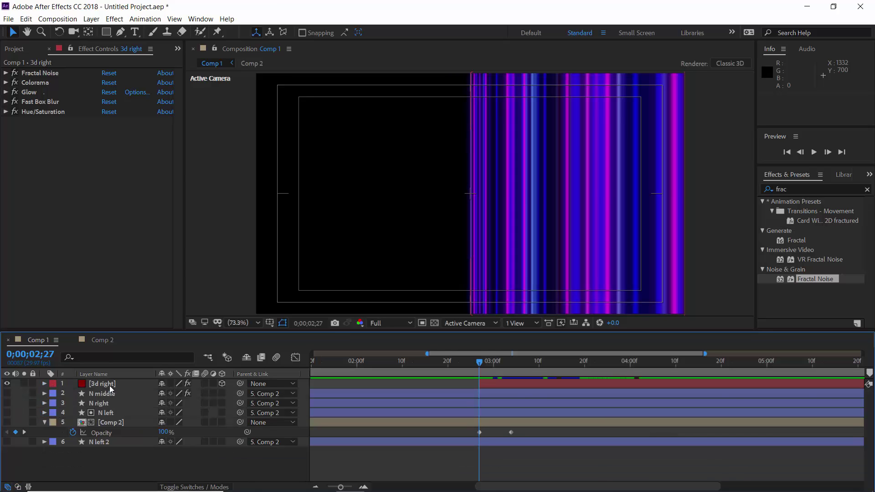
left_click(110, 386)
key("ctrl+d")
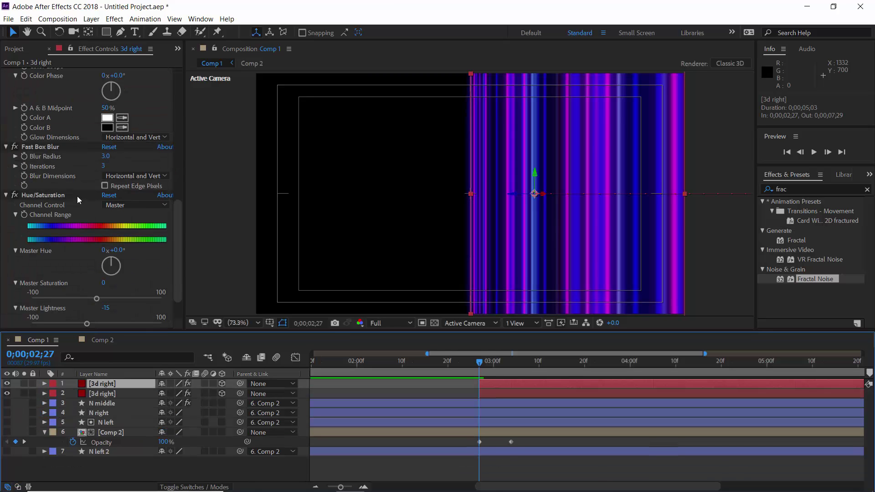
scroll(86, 198, "up", 12)
left_click(6, 73)
left_click(5, 82)
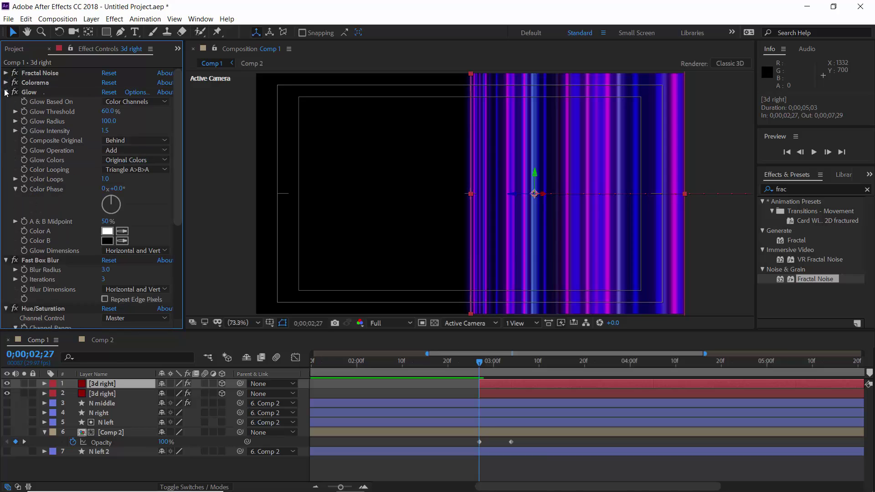
left_click(5, 92)
left_click(6, 102)
left_click(5, 112)
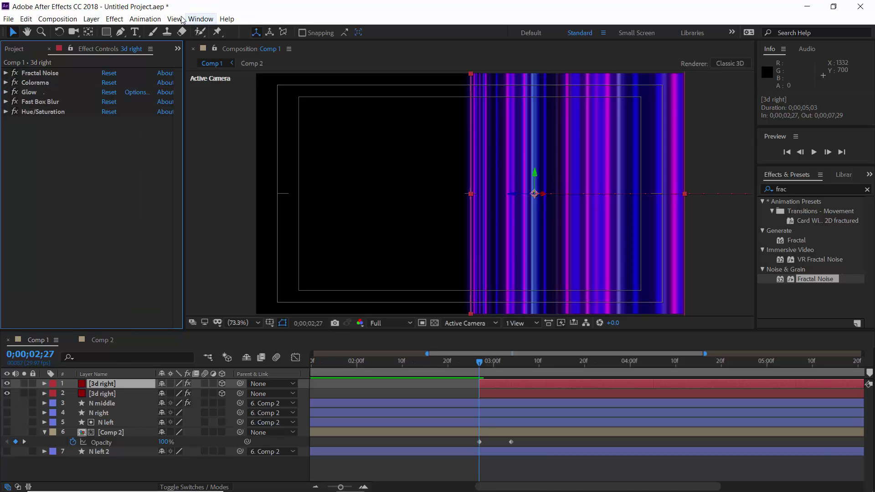
- Add a new null object to Comp 1
left_click(92, 19)
mouse_move(101, 32)
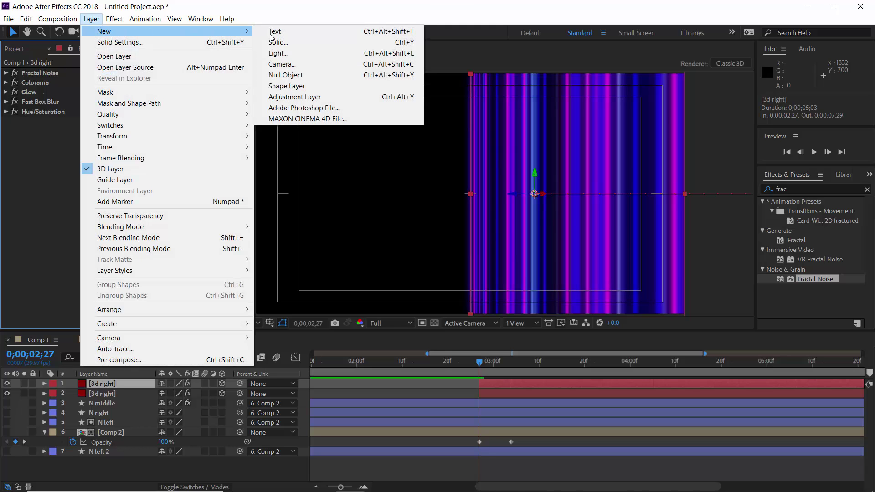
left_click(287, 74)
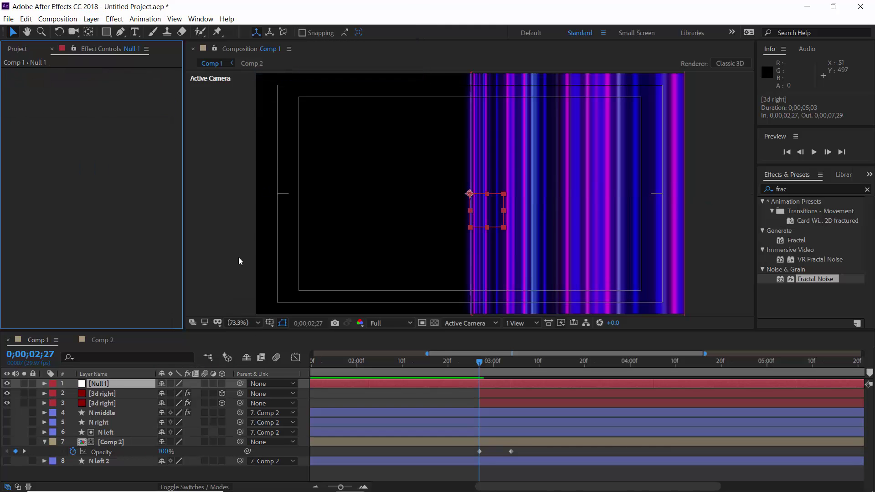
- Mirror the upper 3d right layer by parenting it to Null 1 at -100% horizontal scale, and delete the null
left_click_drag(238, 393, 149, 385)
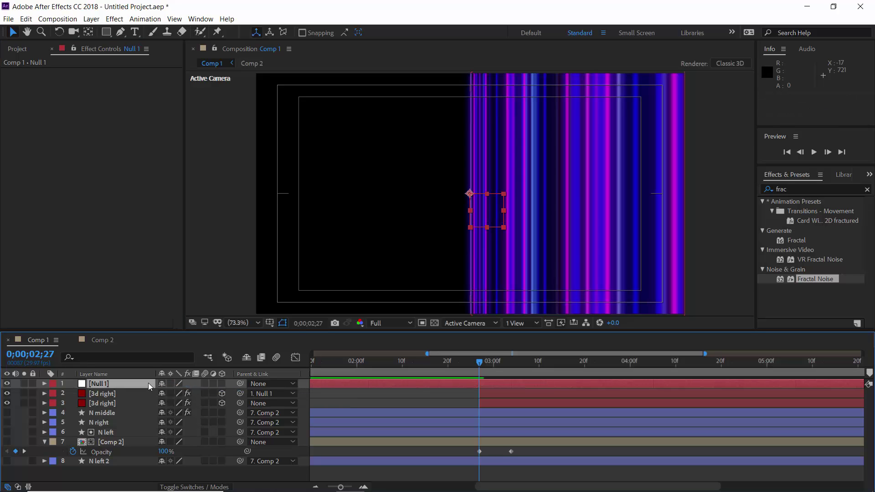
key("s")
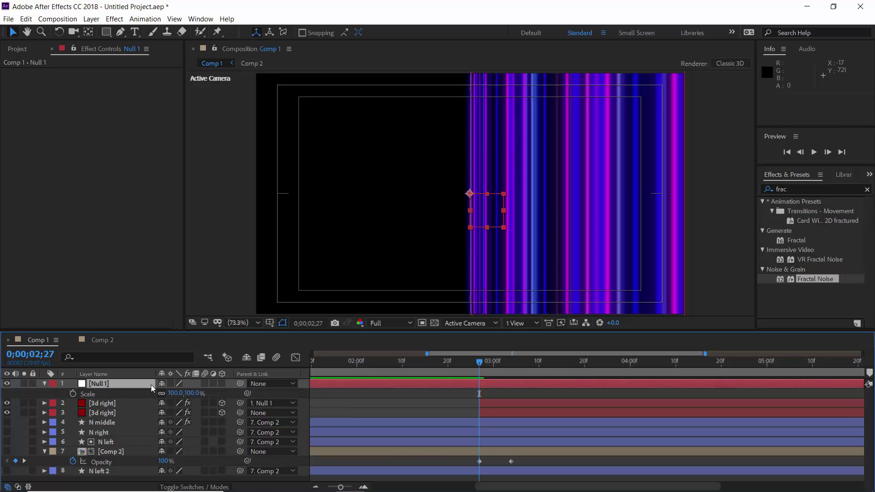
left_click(175, 393)
type("-100")
key("Return")
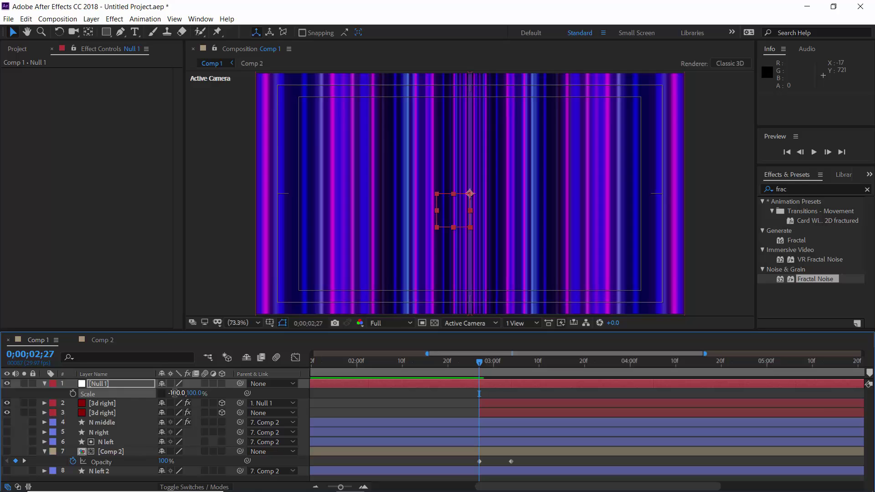
left_click(110, 384)
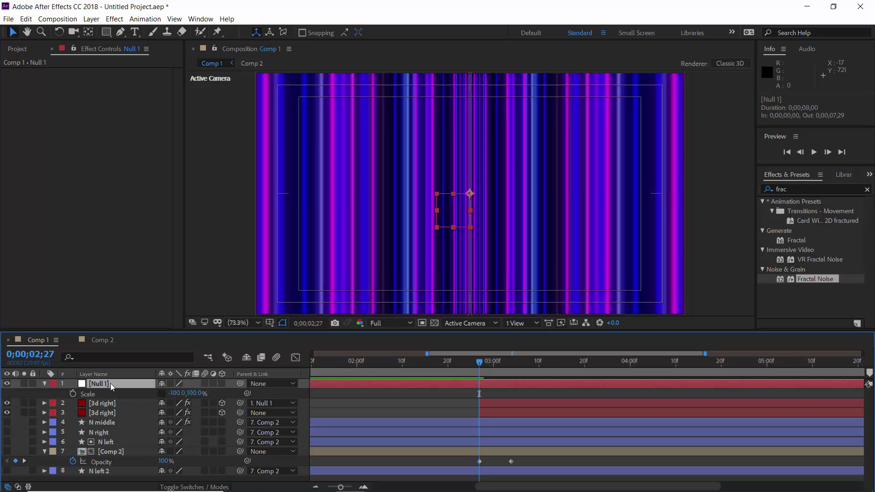
key("Delete")
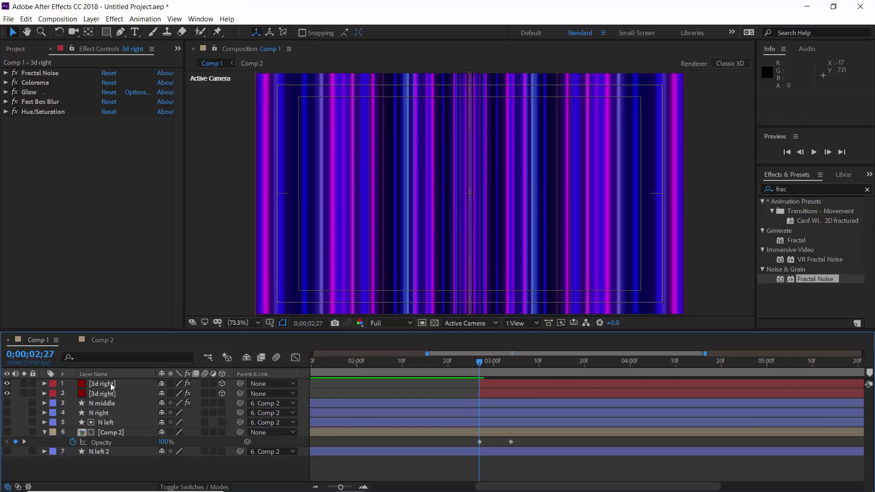
- Recolor the dark blue and light blue stops in the upper 3d right layer's Colorama output cycle to a darkened red
left_click(111, 385)
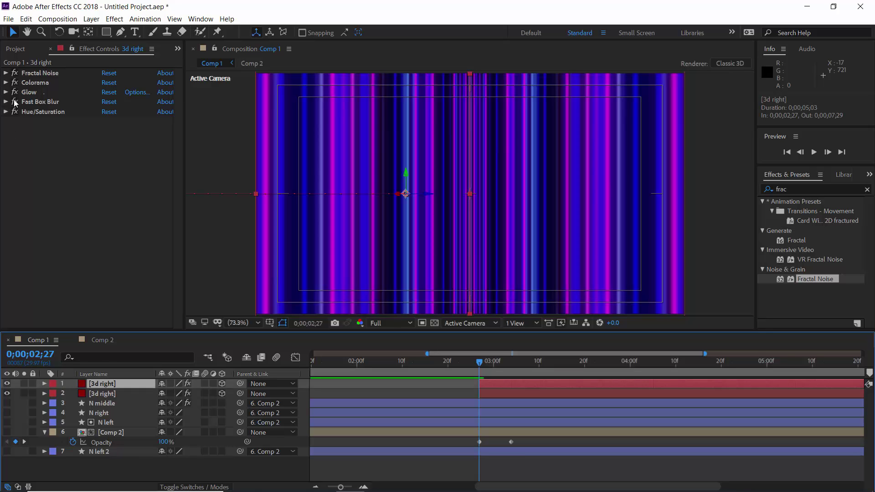
left_click(6, 83)
left_click(16, 102)
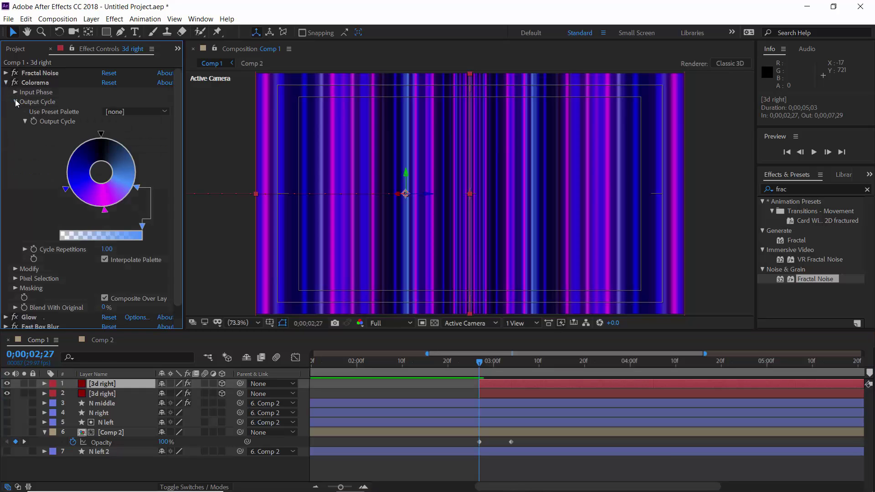
double_click(65, 191)
left_click(33, 154)
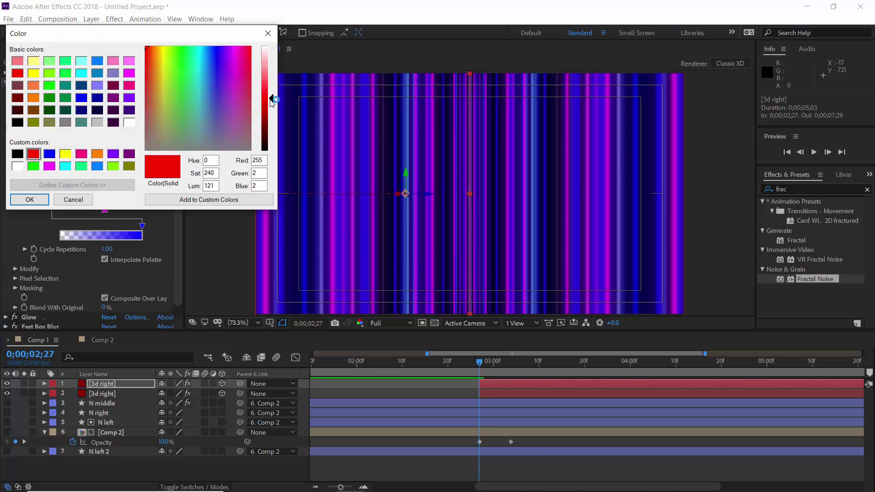
left_click_drag(272, 100, 271, 112)
left_click(74, 199)
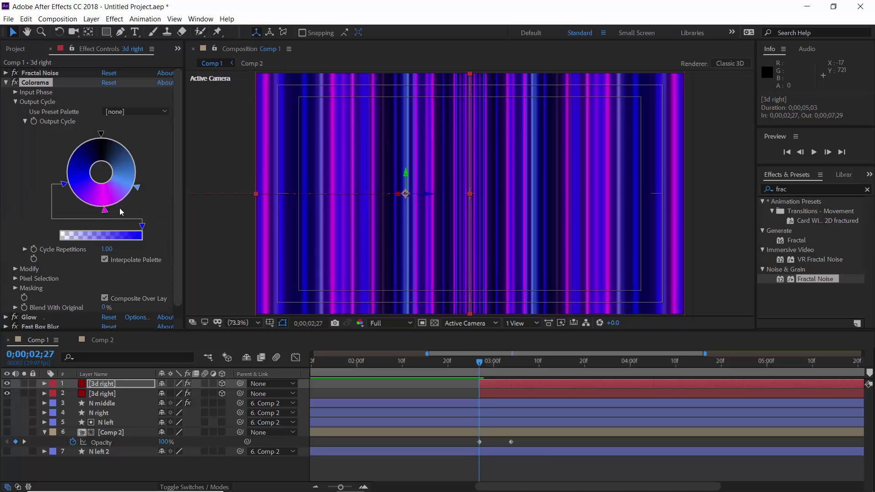
double_click(139, 185)
left_click(33, 154)
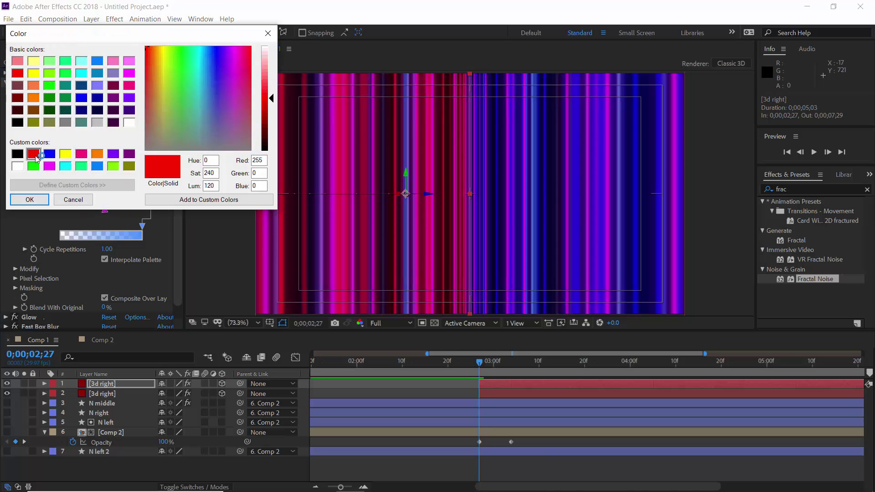
left_click_drag(271, 98, 271, 108)
left_click(73, 200)
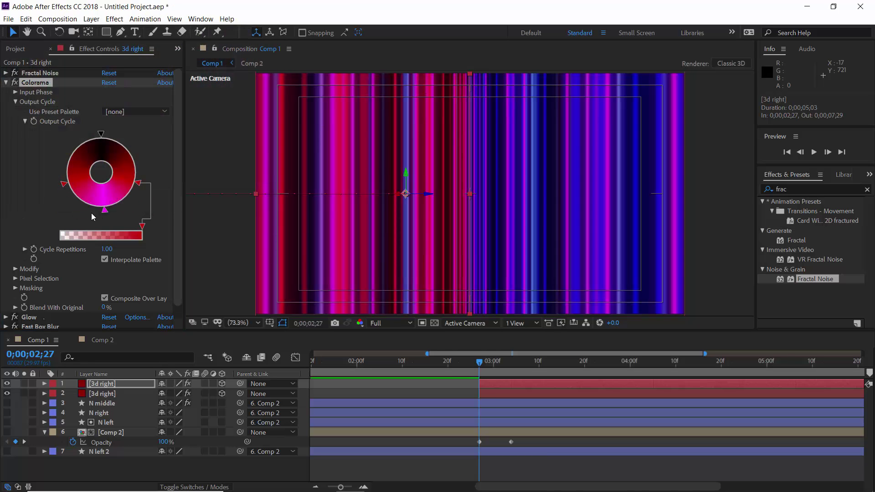
- Shift the magenta stop slightly around the Colorama output cycle and change its color to light orange, RGB 255, 170, 85
double_click(91, 211)
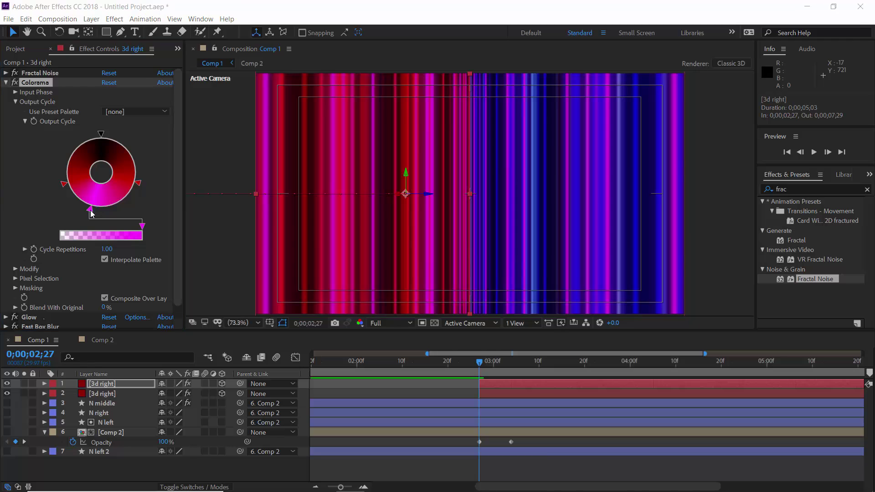
left_click(29, 100)
left_click_drag(266, 88, 267, 79)
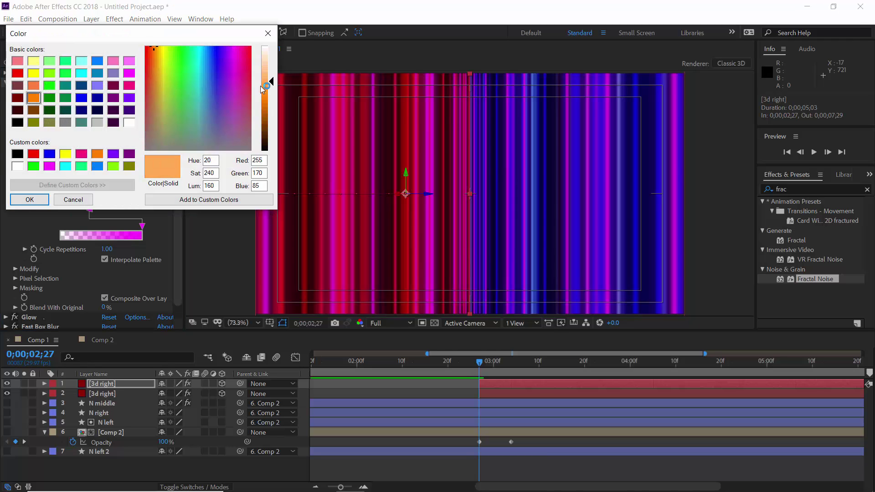
left_click(30, 200)
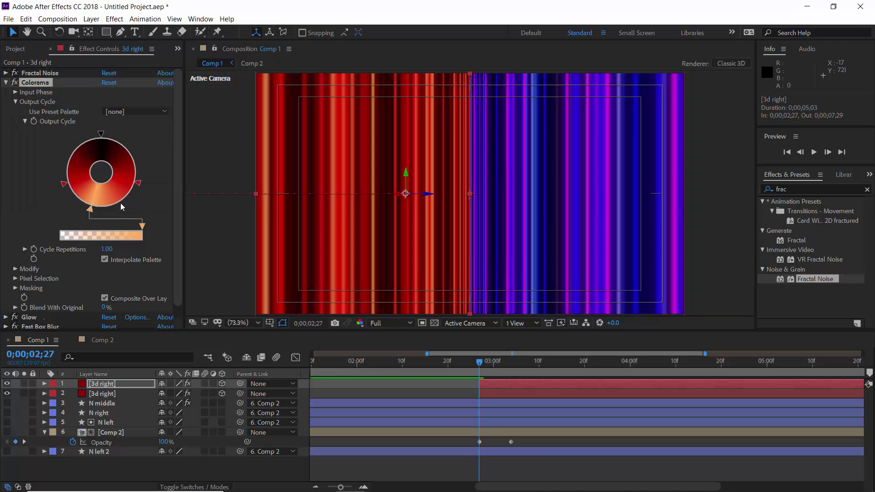
- Add a teal stop, RGB 67, 146, 148, between the orange and red stops of the Colorama output cycle
left_click(121, 203)
left_click_drag(201, 118, 198, 111)
left_click_drag(272, 97, 273, 108)
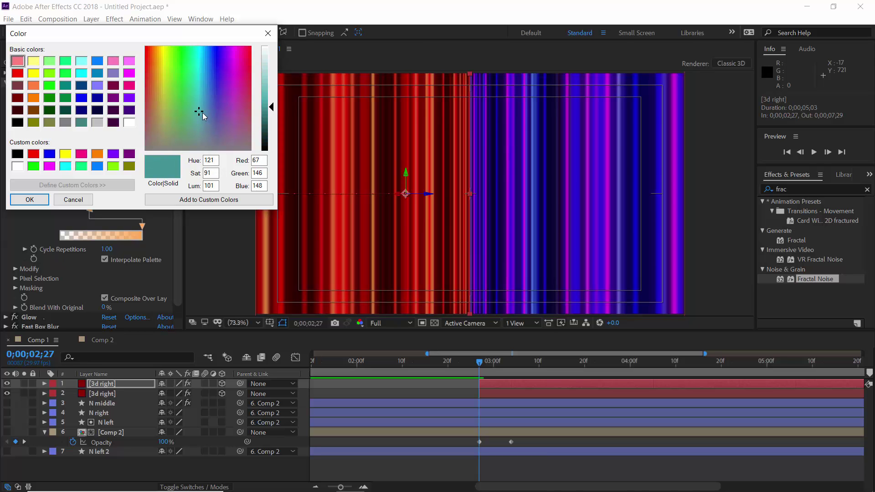
left_click(33, 201)
left_click(138, 182)
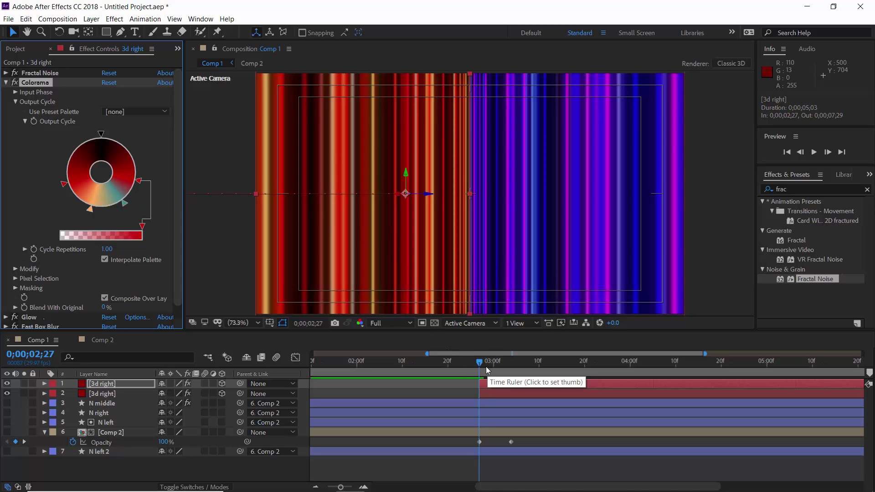
- Preview both sets of bars up to 0;00;03;22 and rename the upper 3d right layer as 3d left
left_click_drag(482, 362, 597, 363)
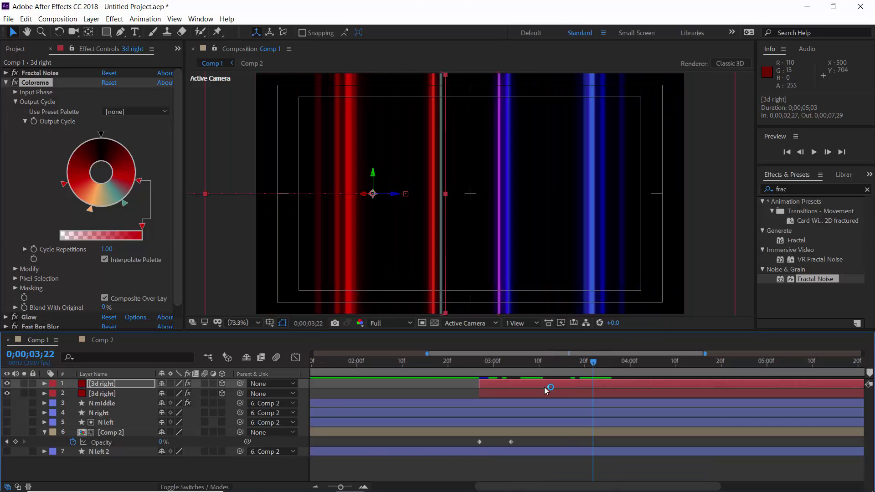
left_click(139, 384)
key("Return")
type("3d r")
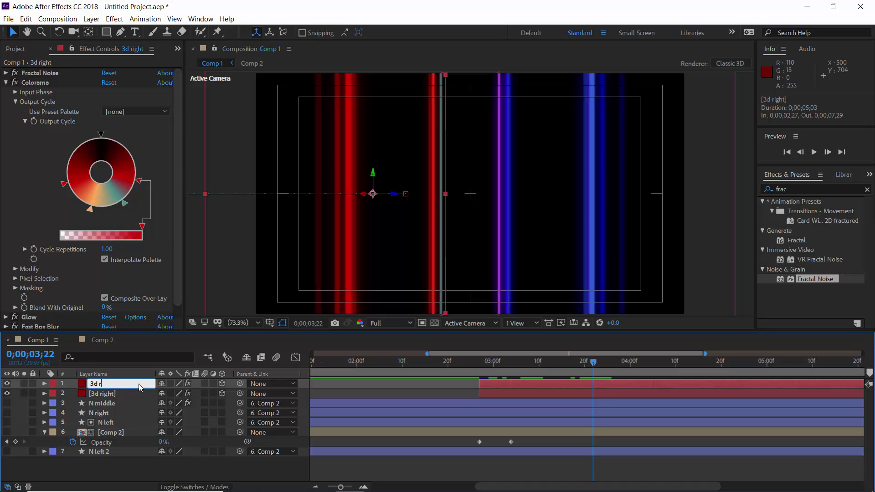
type("eft")
key("Return")
- Delay all Fractal Noise and position keyframes of 3d right so the first ones start at 0;00;03;00, and preview the motion
left_click(133, 392)
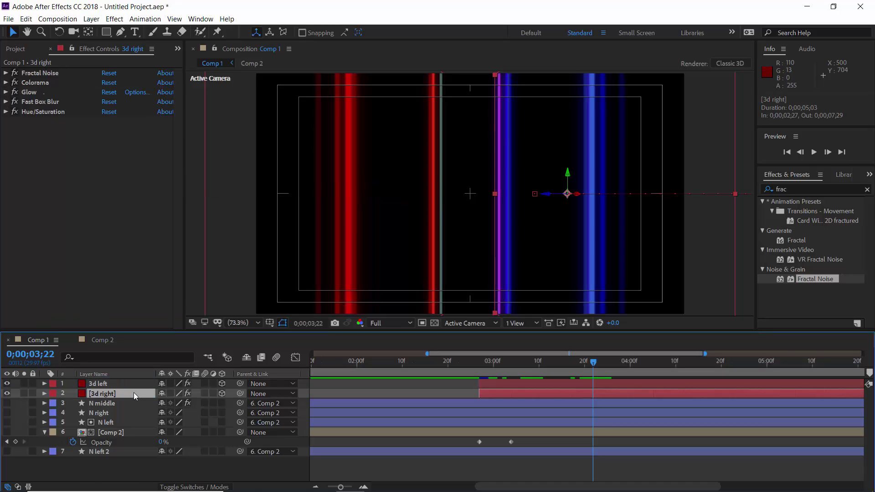
key("u")
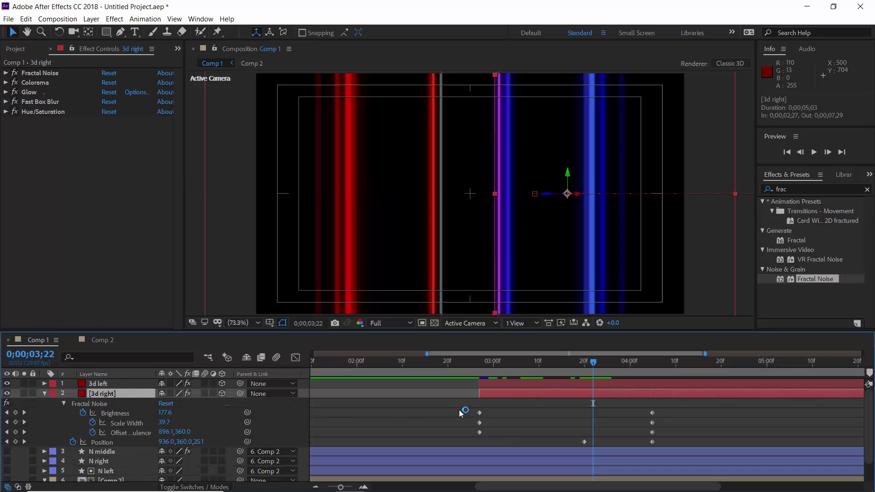
left_click_drag(461, 413, 669, 439)
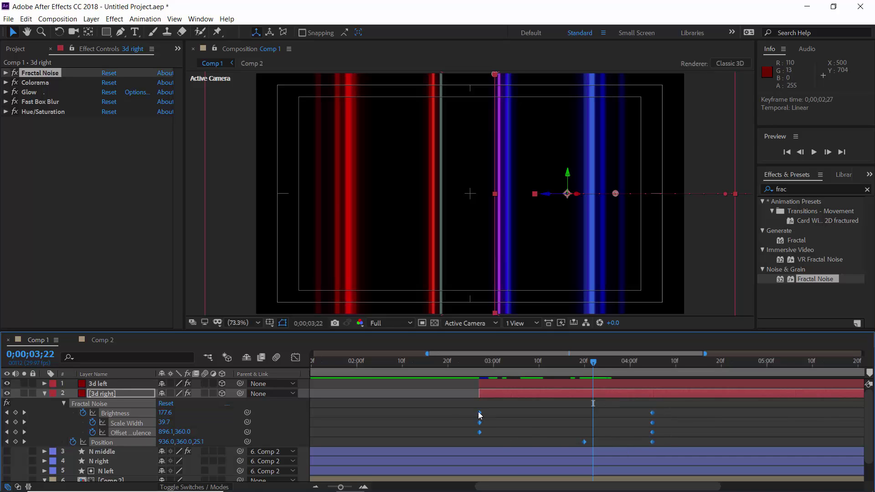
left_click_drag(480, 415, 494, 415)
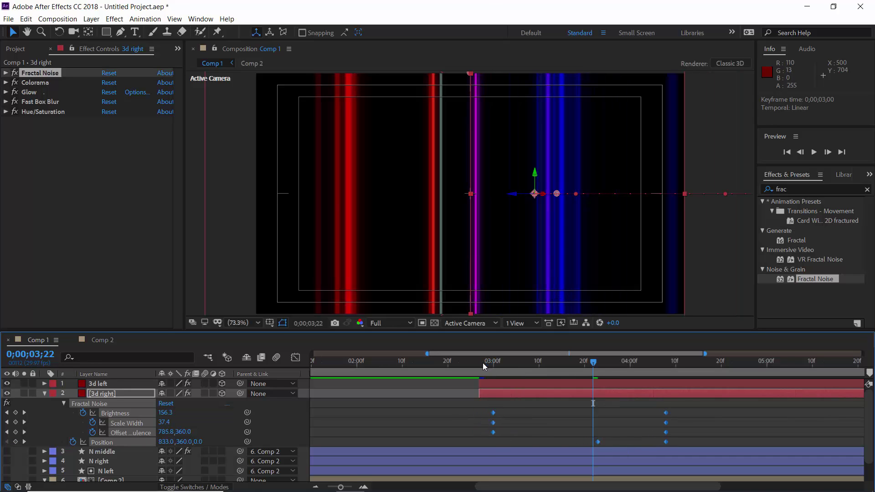
left_click(483, 363)
left_click(542, 421)
left_click_drag(490, 361, 606, 365)
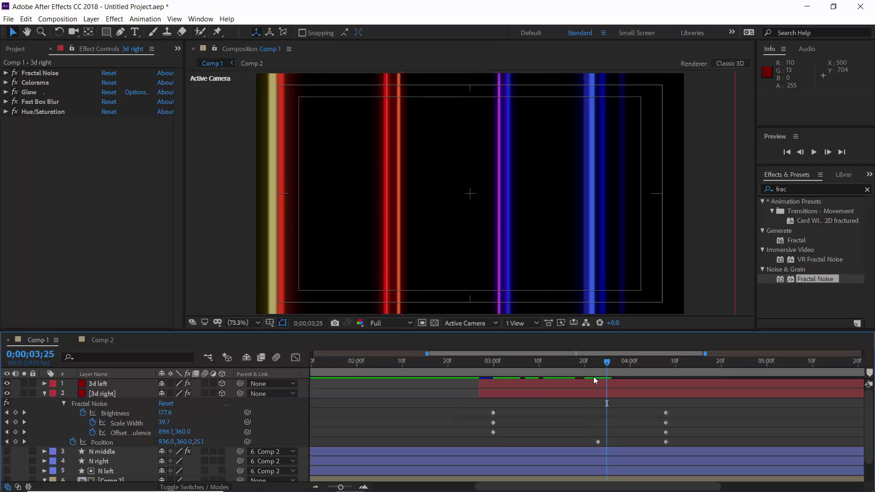
- Delay all keyframes of 3d right by about two more frames and preview the motion through 0;00;04;03
left_click_drag(474, 407, 673, 445)
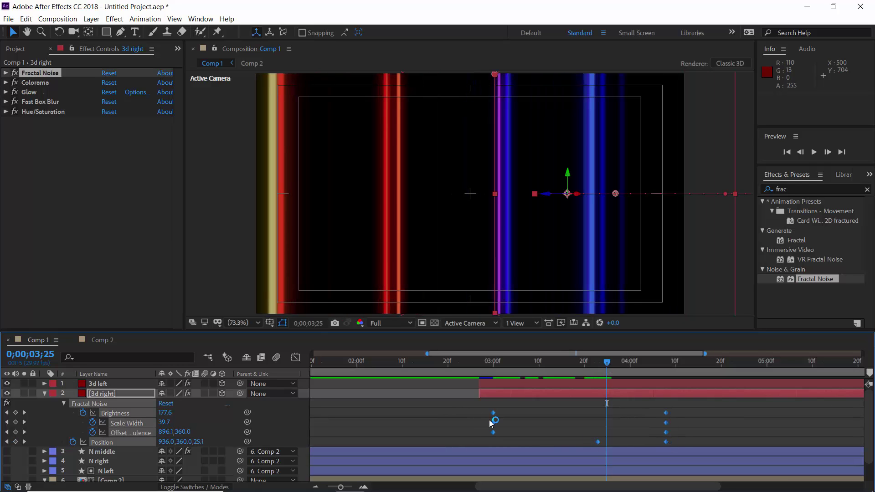
left_click_drag(495, 413, 502, 411)
left_click(629, 415)
left_click(500, 364)
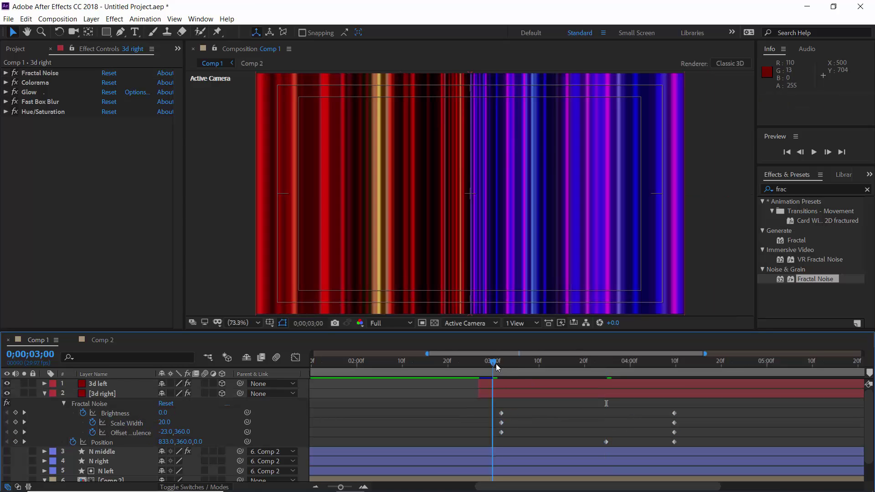
left_click_drag(607, 363, 644, 364)
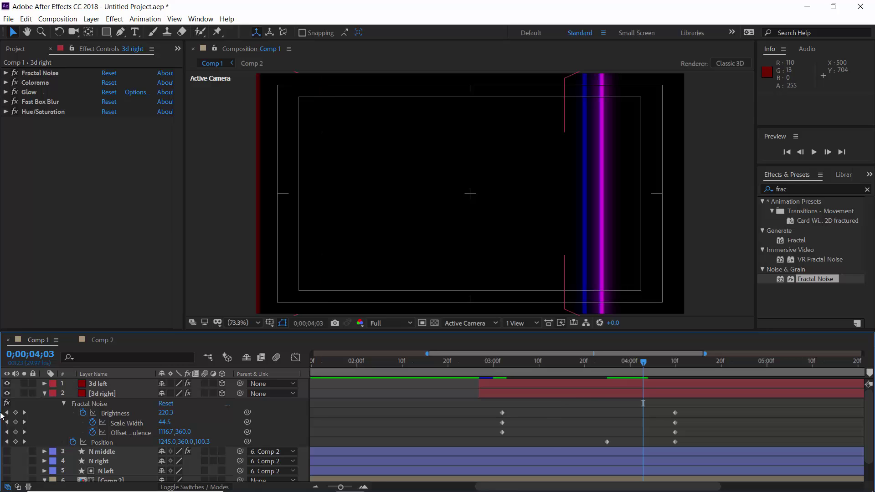
- Show Comp 2 with the time at 0;00;02;27 and move the 3d left and 3d right layers directly beneath it
left_click(44, 394)
left_click_drag(448, 363, 477, 365)
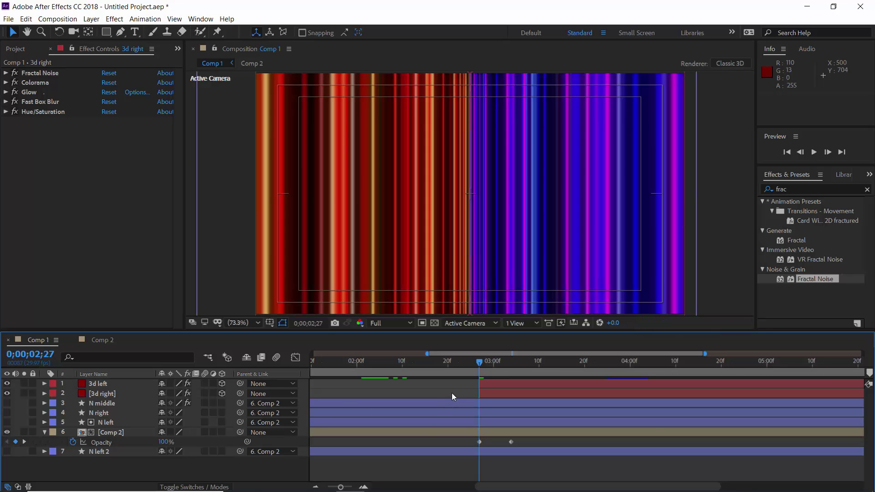
left_click(99, 387)
left_click(105, 395, "shift")
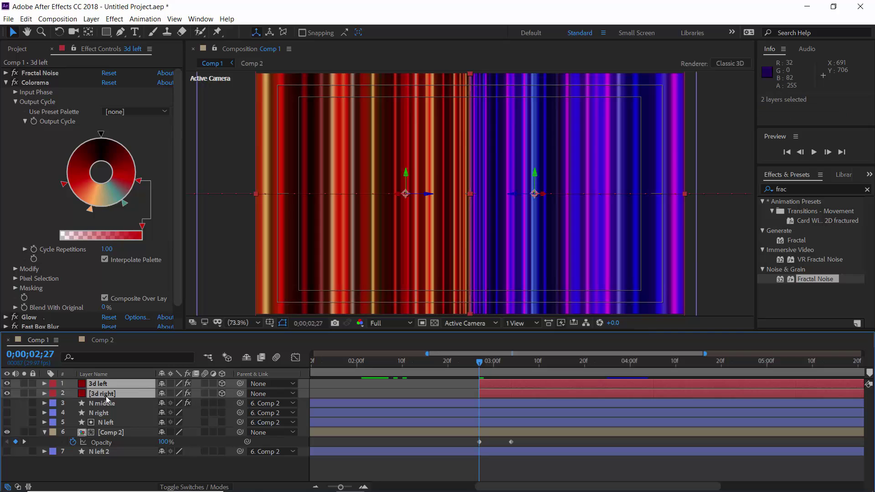
left_click_drag(116, 423, 118, 444)
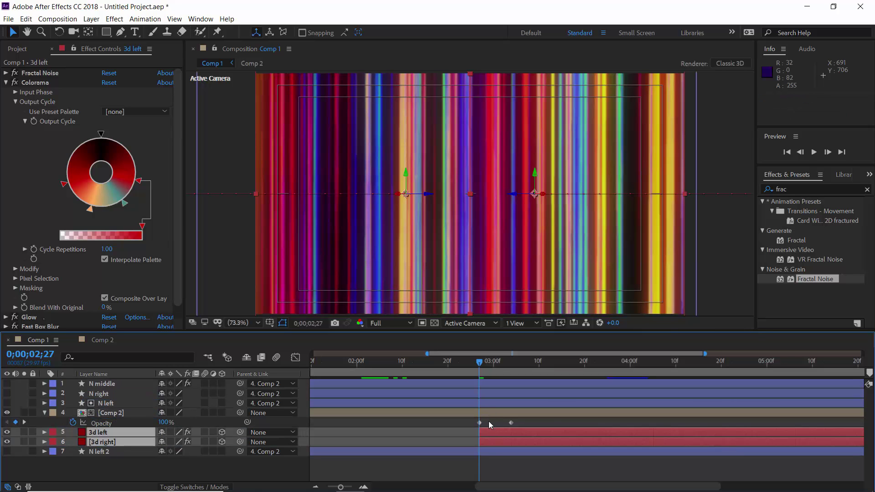
left_click(543, 424)
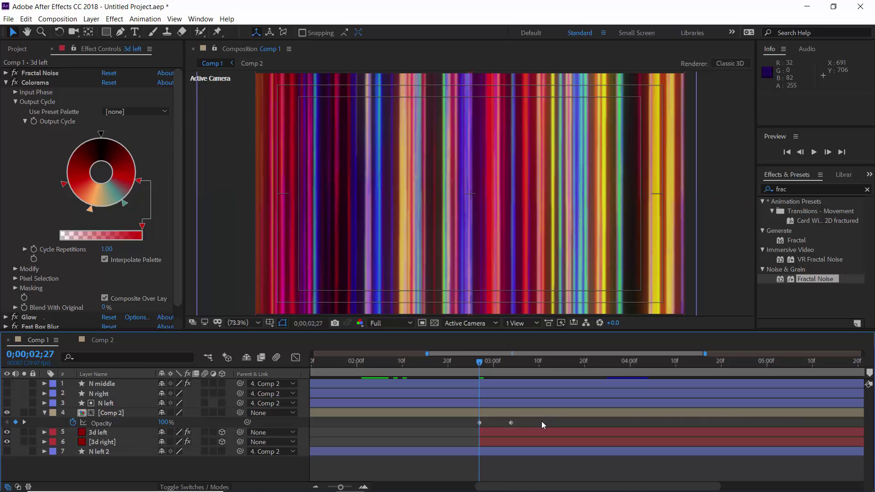
- Set the blending mode of the Comp 2 layer to Screen
left_click(121, 415)
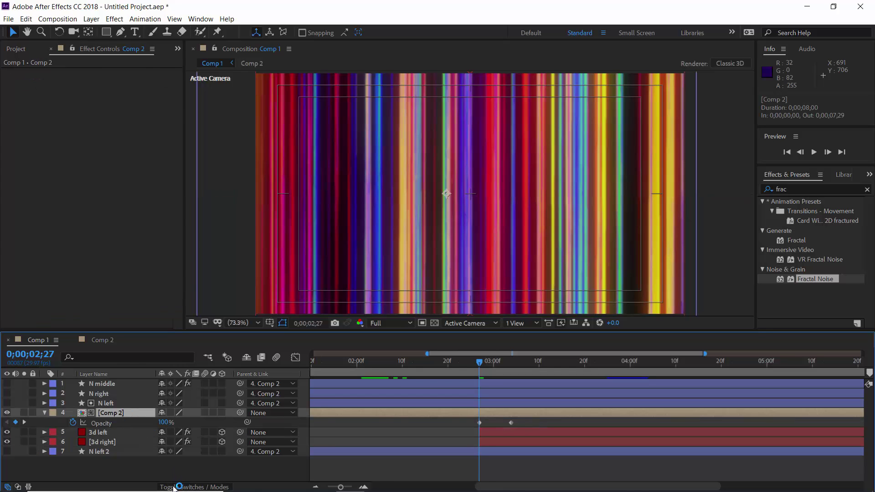
left_click(191, 487)
left_click(177, 413)
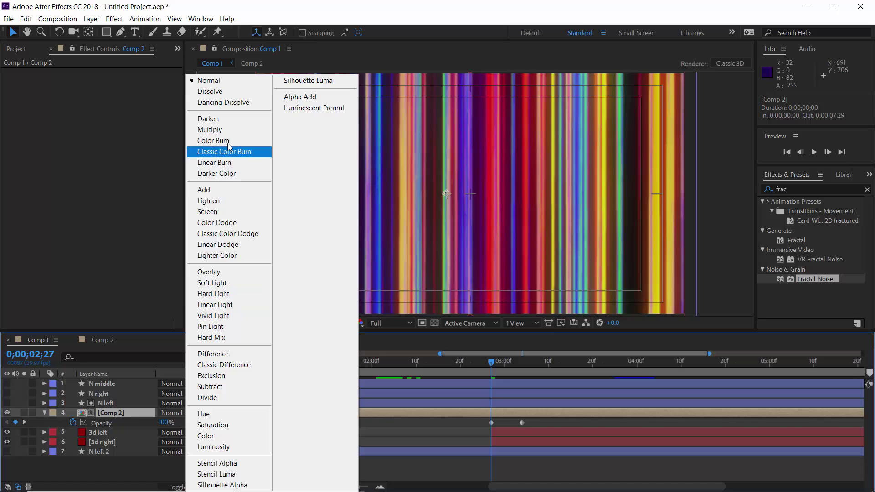
left_click(223, 212)
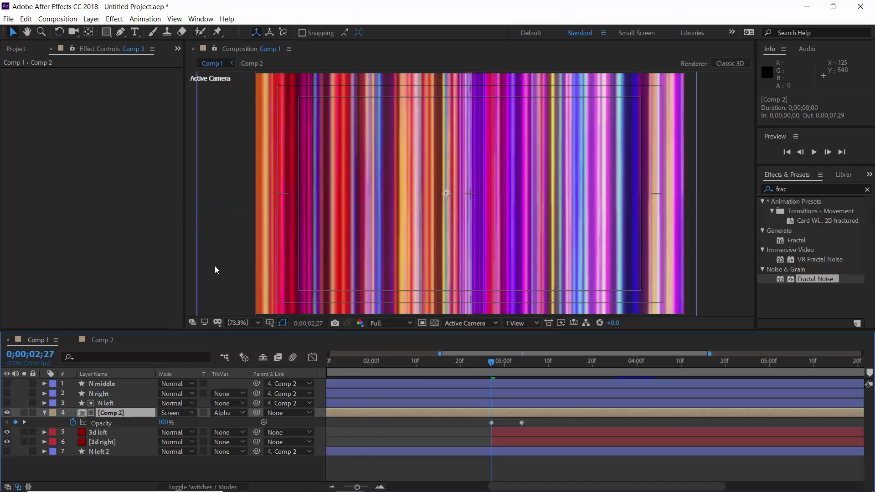
left_click(195, 487)
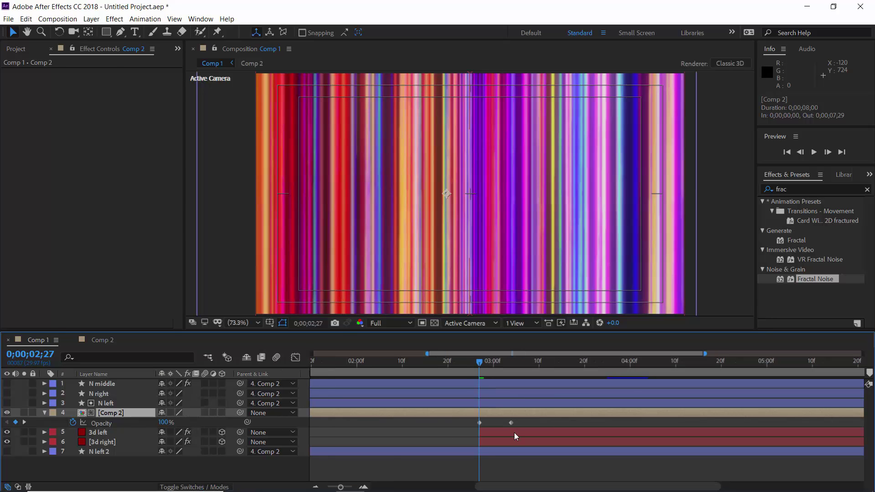
- Extend the start of the 3d left layer back to 0;00;02;22, leaving its keyframes in place
left_click(514, 433)
key("u")
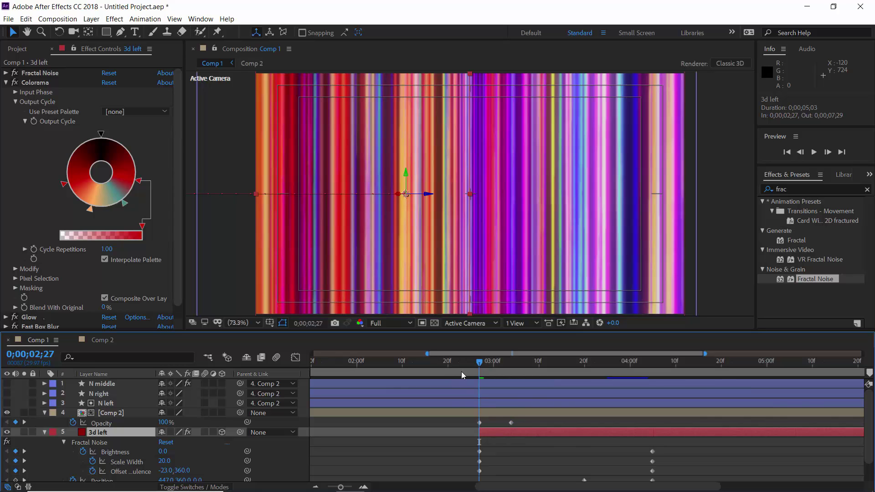
left_click_drag(478, 364, 461, 364)
left_click_drag(480, 432, 462, 433)
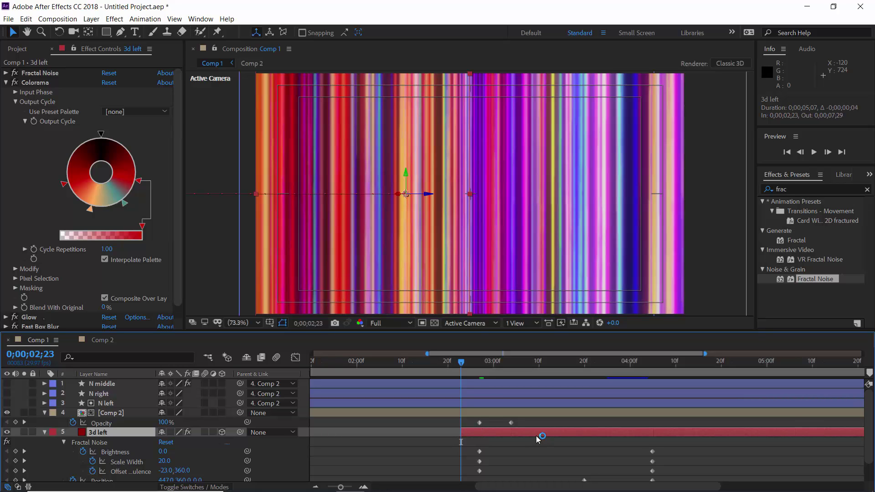
left_click(454, 372)
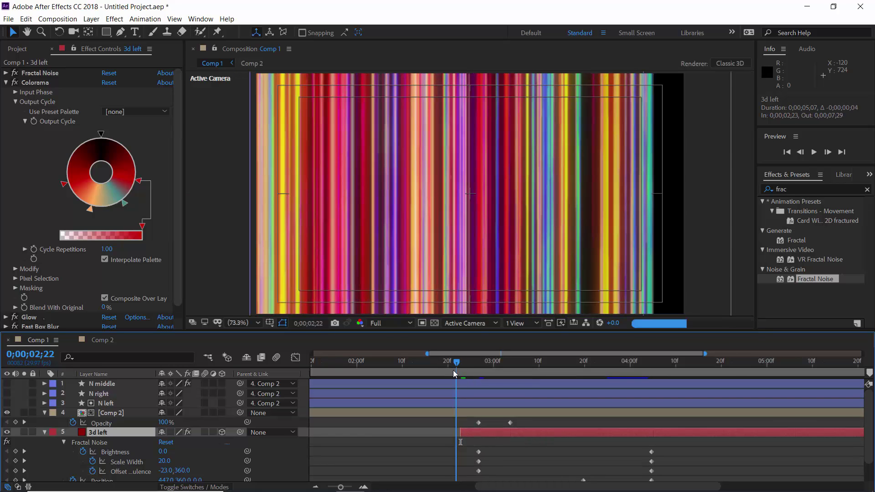
left_click_drag(461, 432, 457, 432)
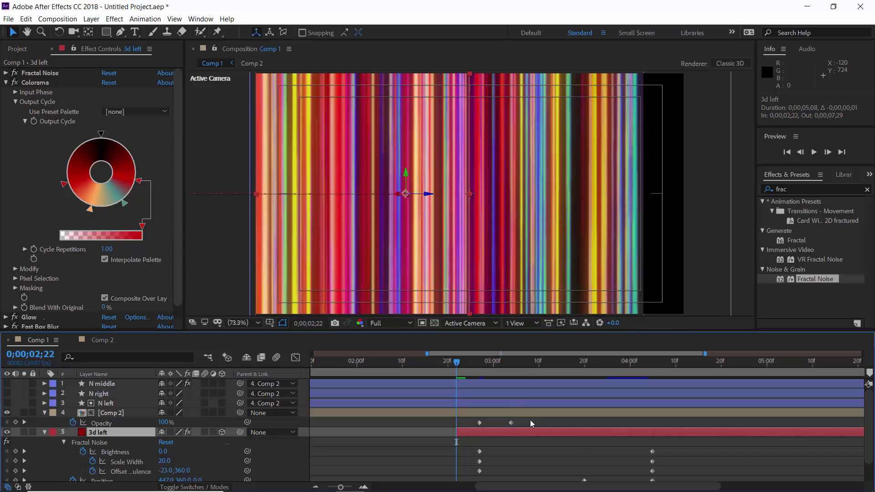
scroll(530, 423, "down", 2)
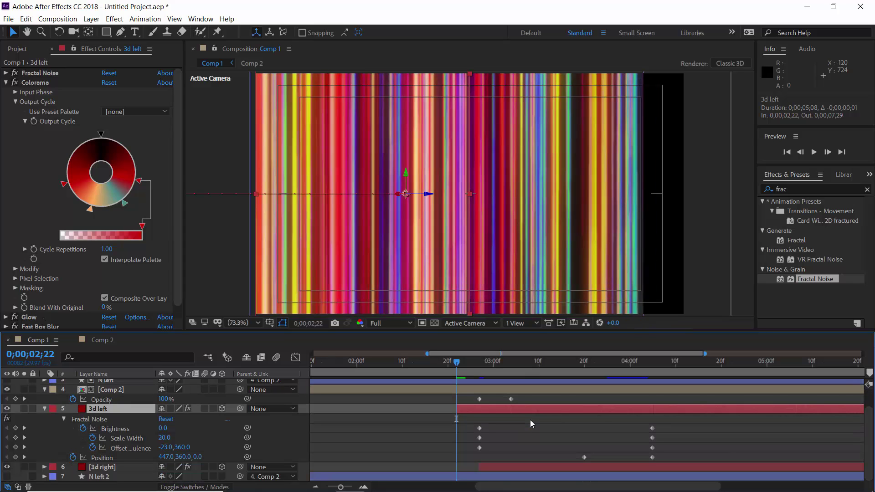
- Keyframe the opacity of 3d left from 0% at 0;00;02;22 to 100% at 0;00;03;01
key("t")
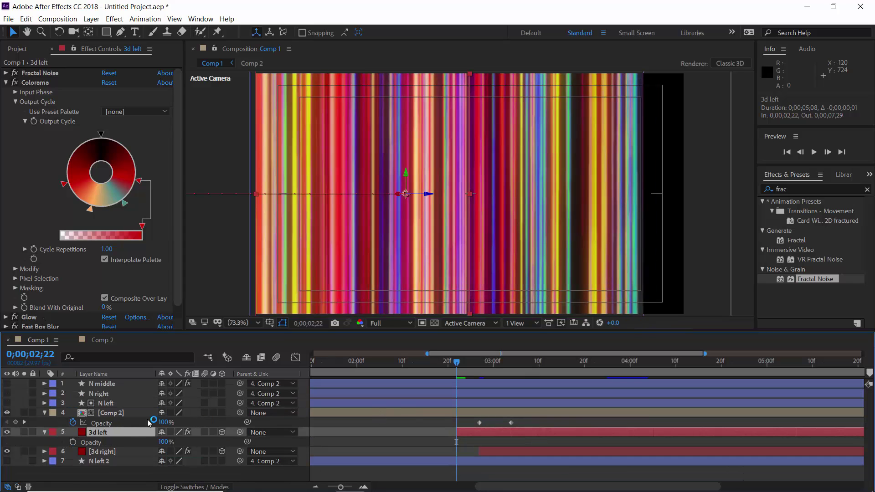
left_click(73, 442)
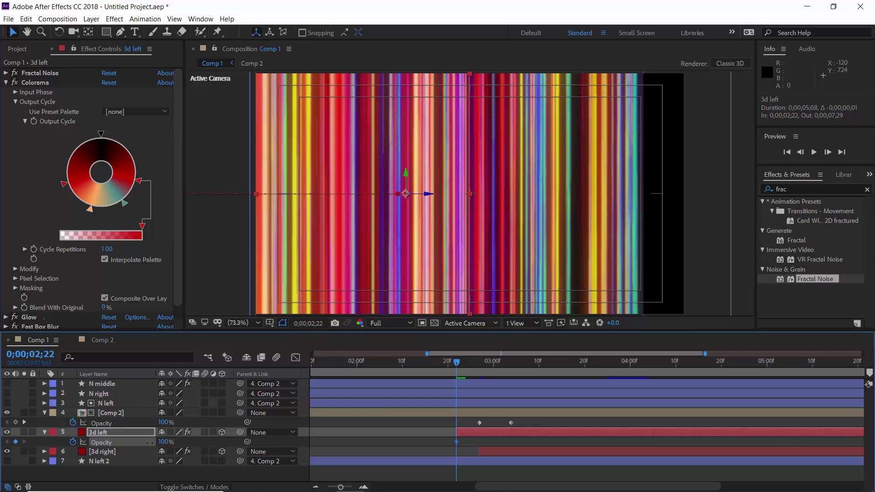
left_click_drag(150, 443, 49, 444)
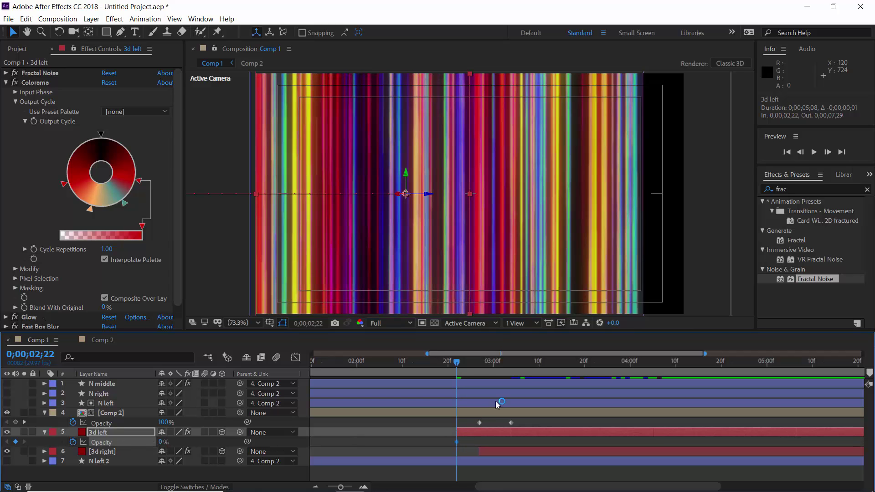
left_click_drag(495, 374, 498, 378)
left_click_drag(162, 442, 374, 437)
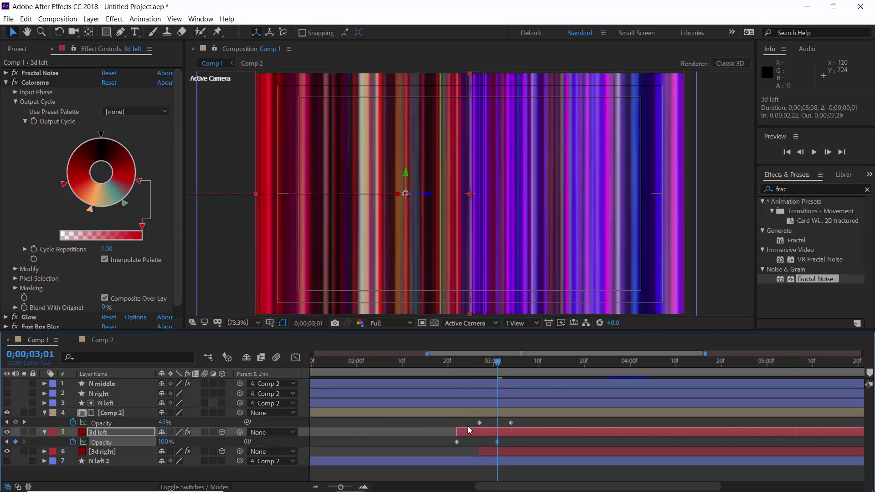
- Keyframe the Glow Intensity of 3d left from 0 at 0;00;02;22 to 1.5 at 0;00;03;01
left_click(457, 365)
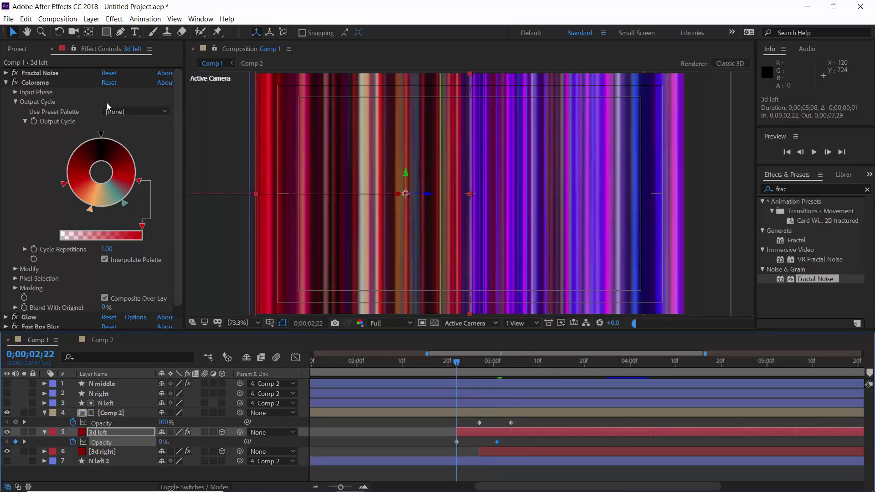
left_click(84, 51)
left_click(6, 82)
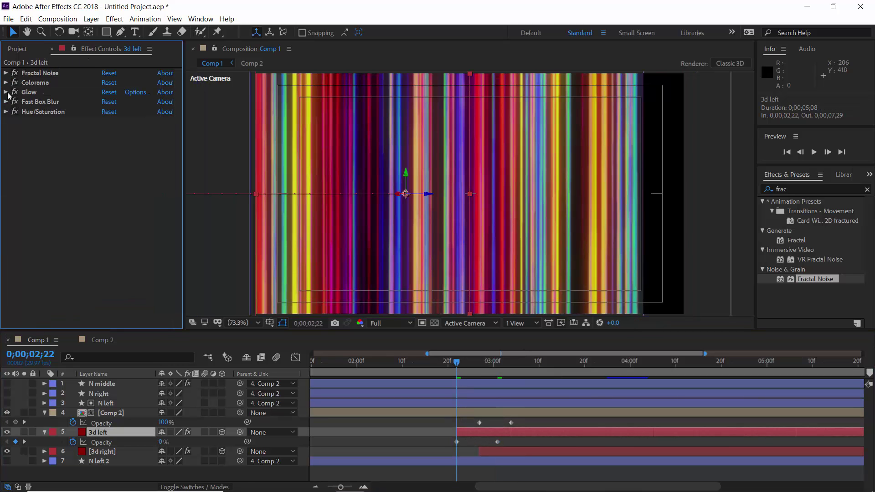
left_click(6, 92)
left_click(25, 131)
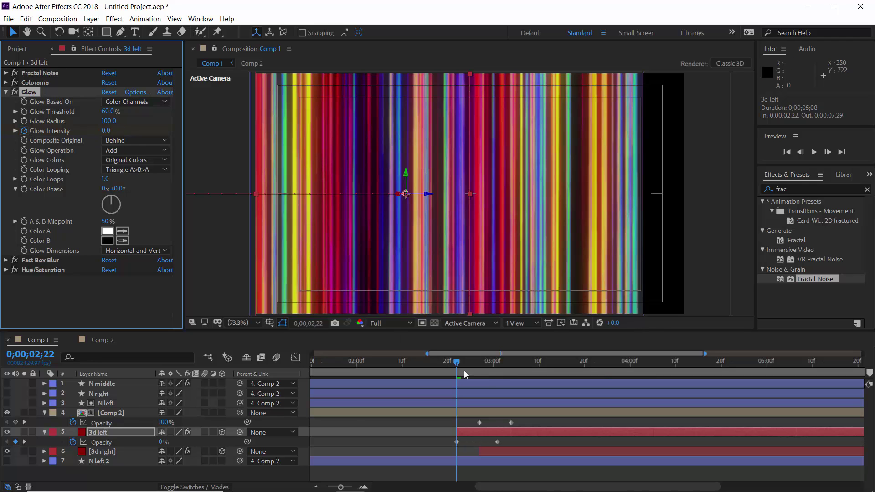
left_click(497, 374)
left_click(107, 131)
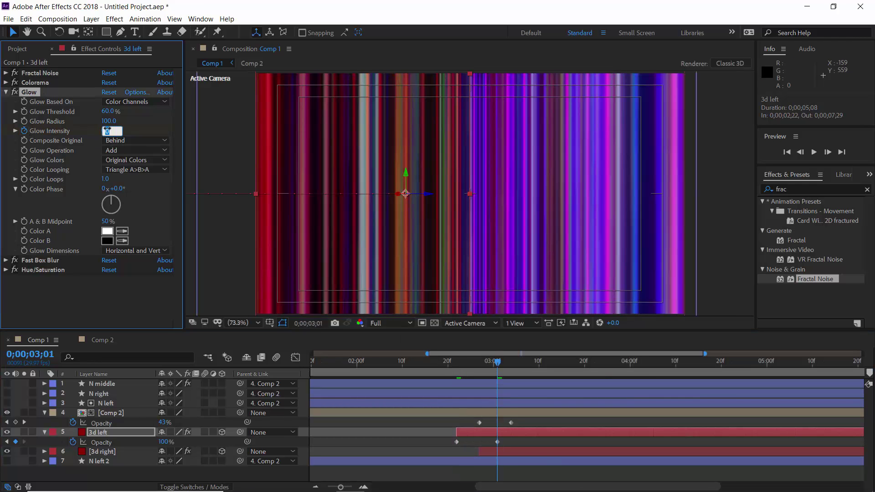
type("1.5")
key("Return")
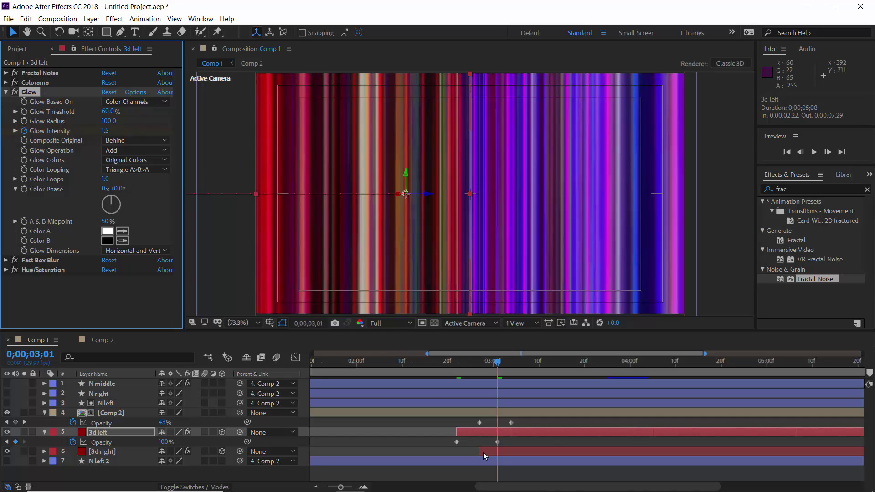
- Extend the start of 3d right back to 0;00;02;22 and keyframe its opacity from 0% there to 100% at 0;00;03;01
left_click_drag(483, 452, 458, 456)
key("i")
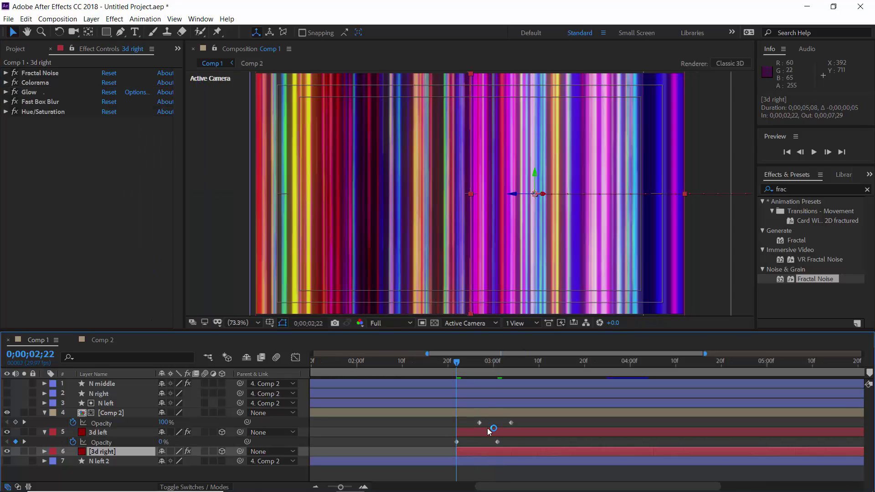
key("t")
left_click(73, 461)
left_click(497, 362)
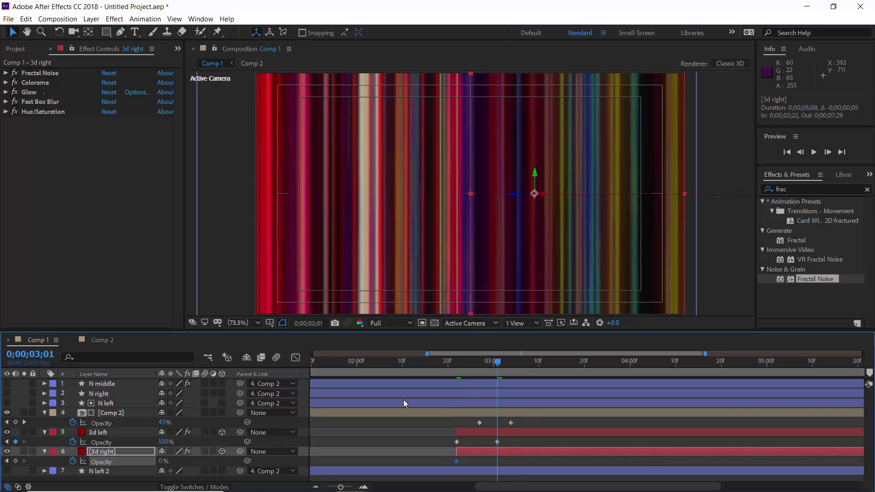
left_click_drag(161, 461, 247, 462)
- Keyframe the Glow Intensity of 3d right from 0 at 0;00;02;22 to 1.5 at 0;00;03;01, and preview the motion through 0;00;04;00
key("i")
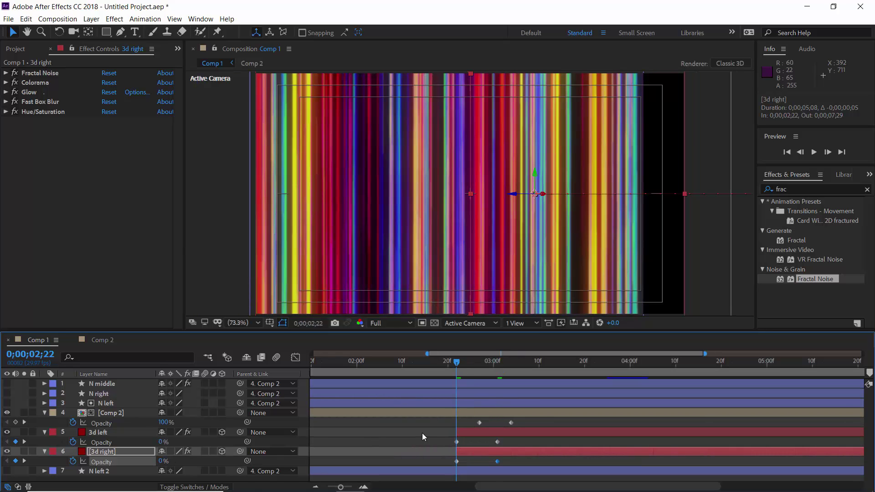
left_click(6, 92)
type("0")
key("Return")
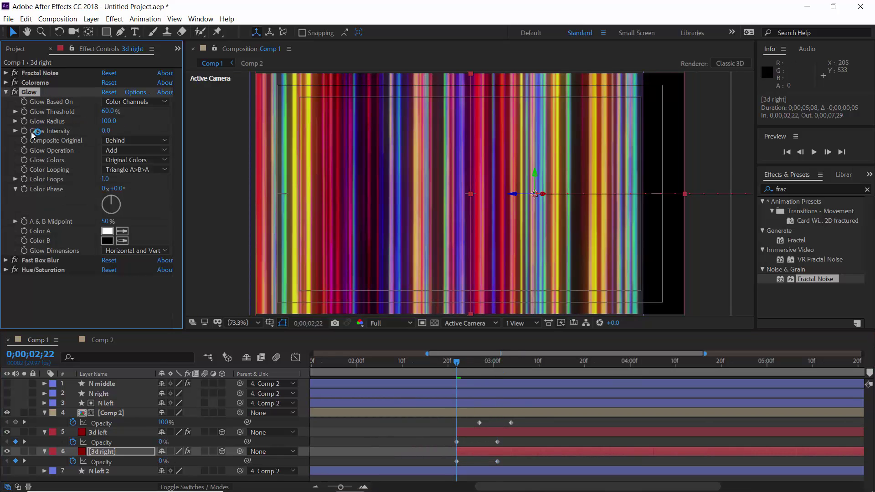
left_click(24, 131)
left_click(497, 362)
left_click(108, 131)
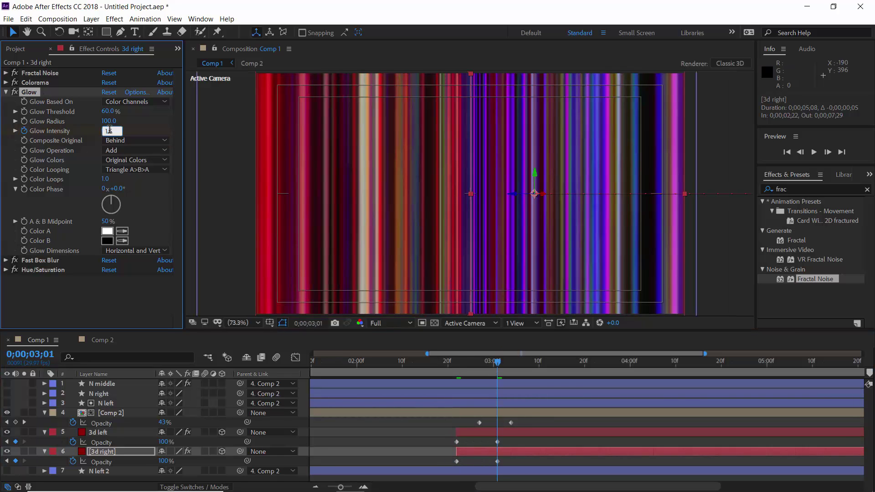
type("1.5")
key("Return")
left_click(457, 363)
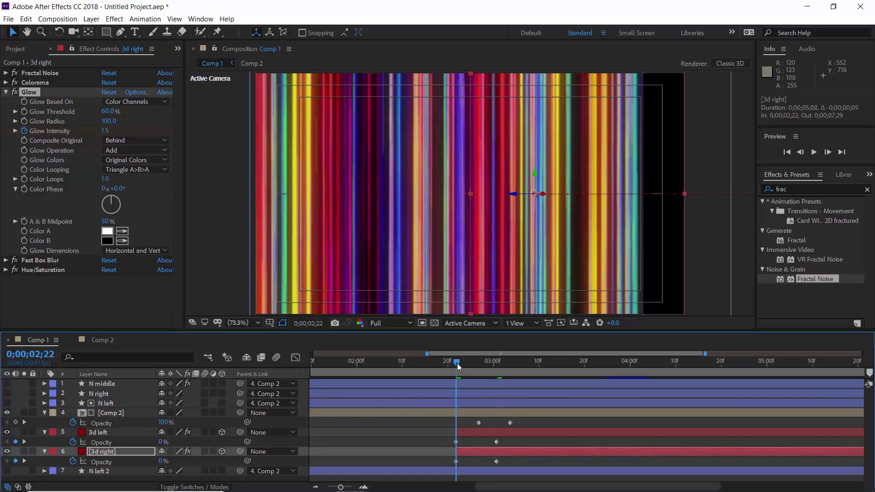
left_click_drag(458, 363, 629, 363)
- Duplicate the 3d right layer and set the upper copy's blending mode to Screen
left_click(124, 450)
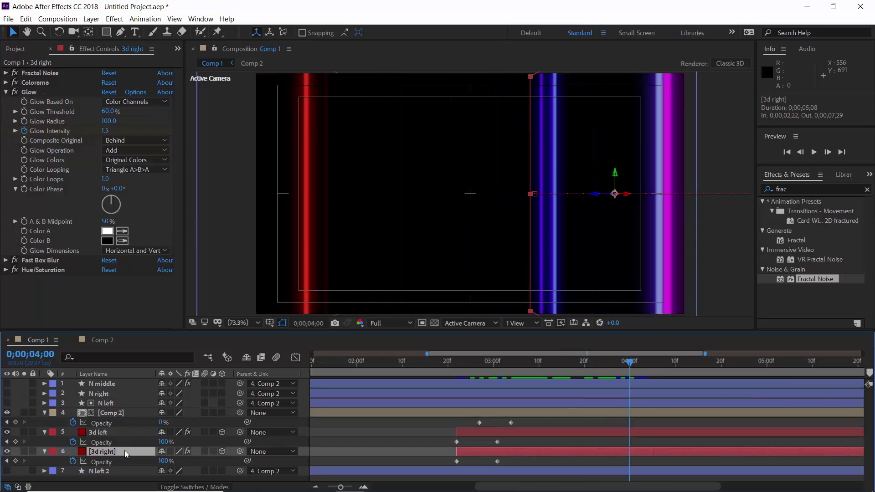
key("ctrl+d")
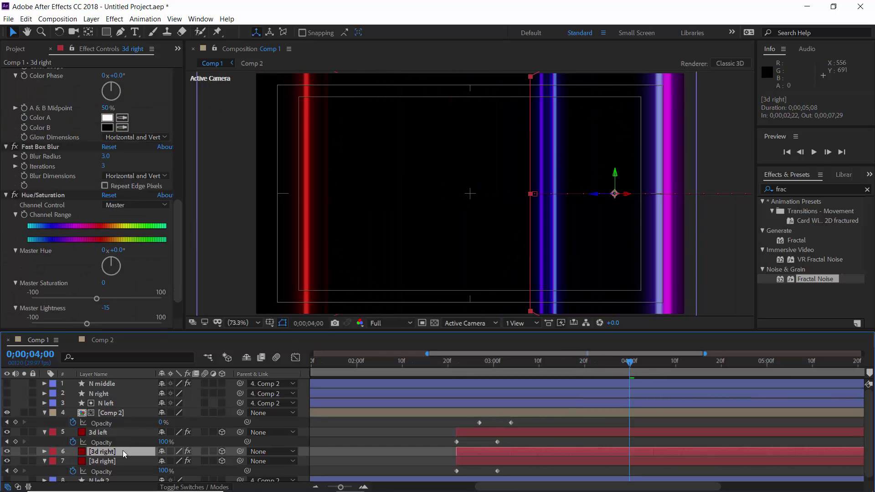
left_click(45, 431)
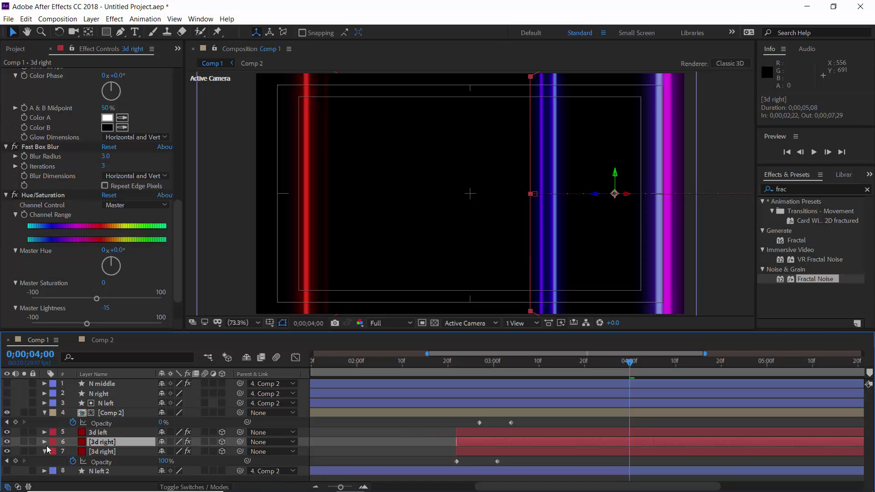
left_click(45, 451)
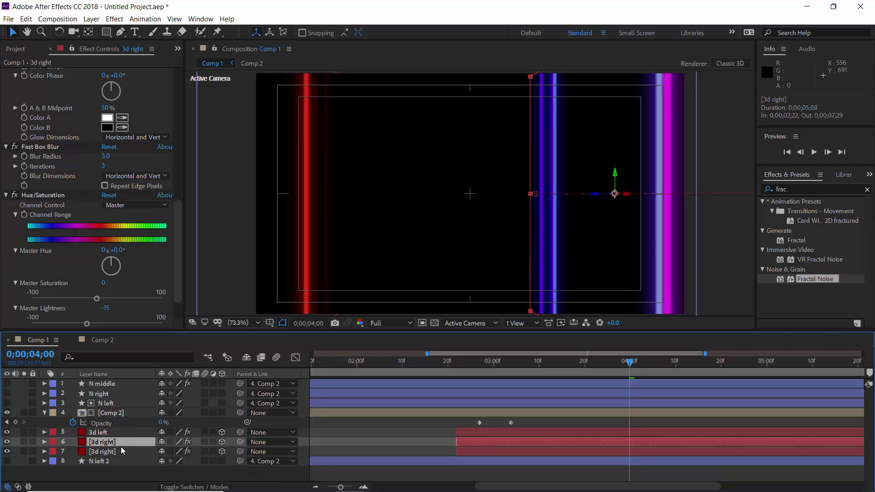
left_click(182, 486)
left_click(191, 442)
left_click(178, 157)
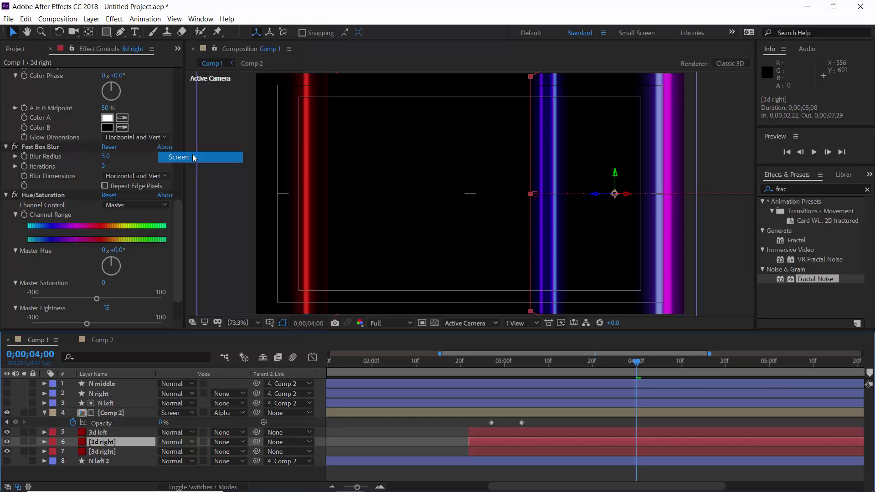
left_click(193, 487)
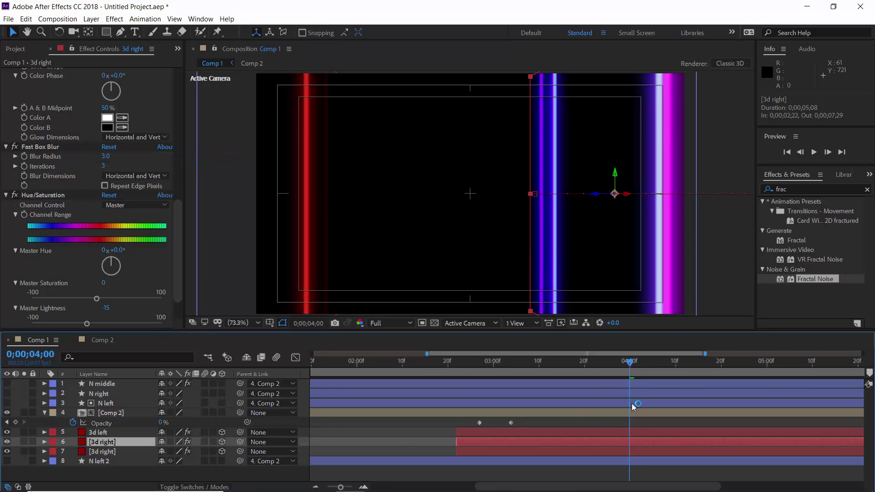
- Trim the start of the upper 3d right copy to 0;00;03;25 and delay its Offset Turbulence keyframes so the first sits at 0;00;03;11
left_click_drag(573, 364, 608, 367)
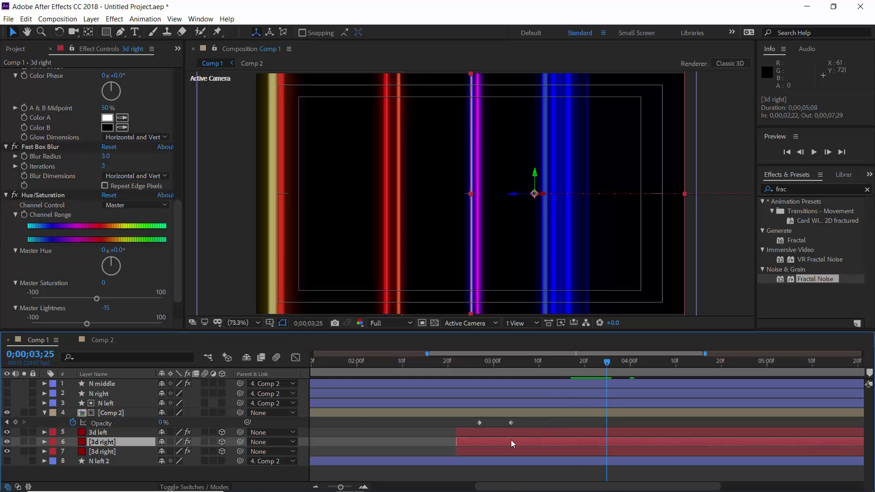
key("alt+bracketleft")
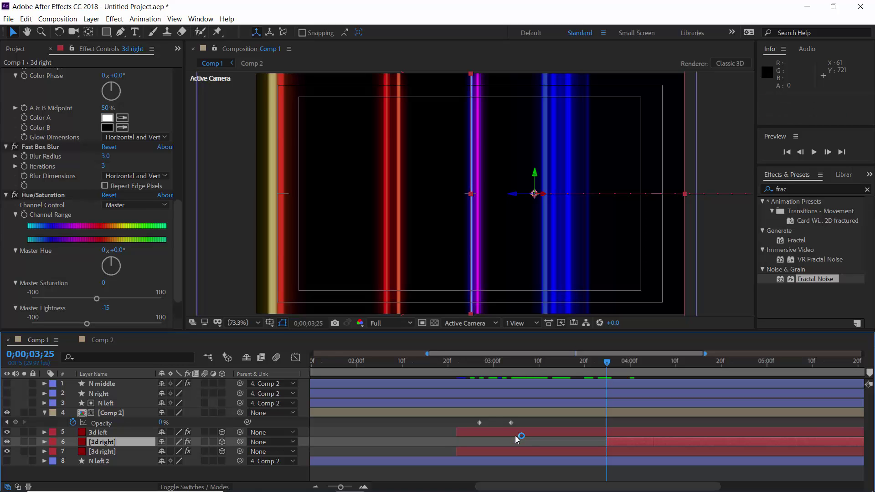
key("u")
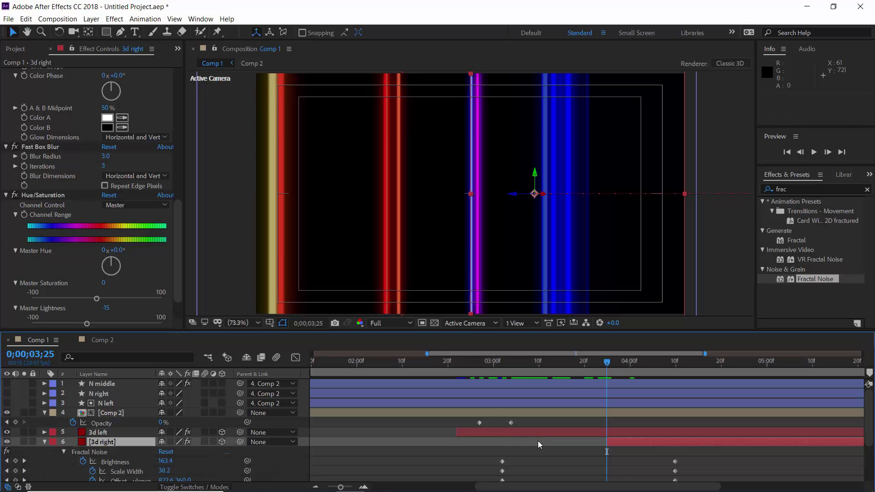
scroll(538, 441, "down", 1)
left_click_drag(485, 449, 685, 452)
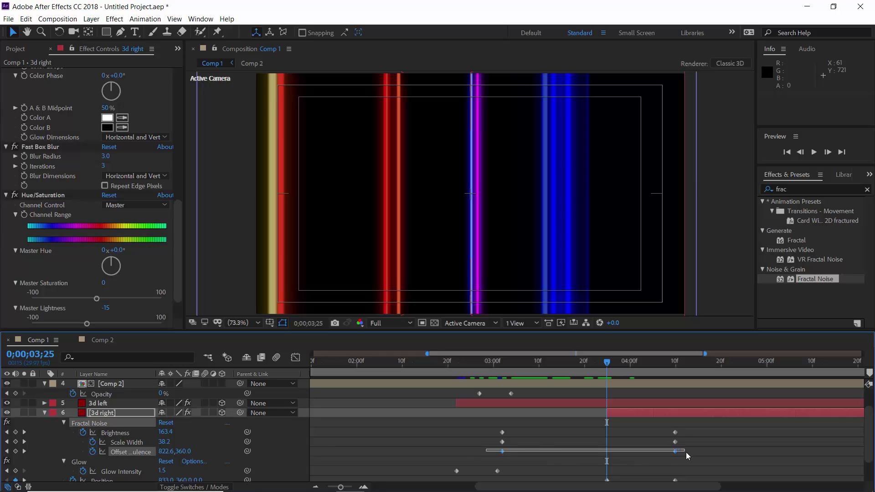
left_click_drag(506, 452, 545, 457)
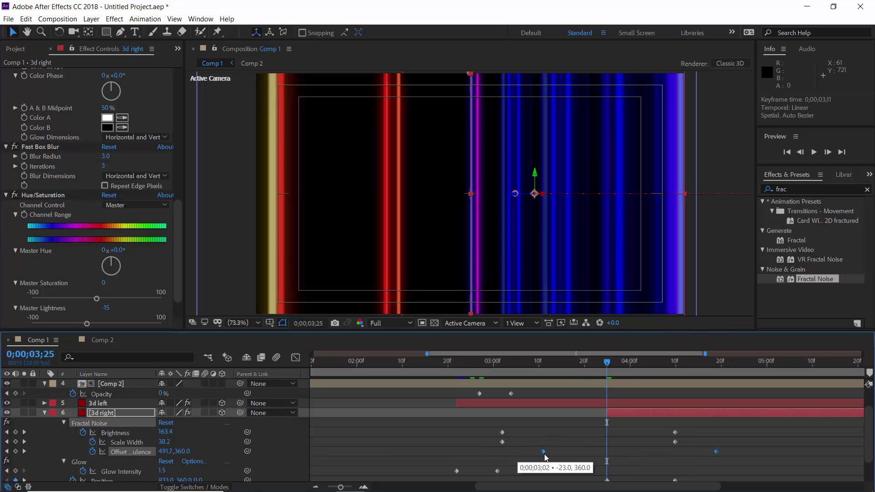
- Delay the last Position keyframe of the upper 3d right copy to 0;00;04;14, keeping the first at 0;00;03;25, and preview the motion
scroll(656, 441, "down", 1)
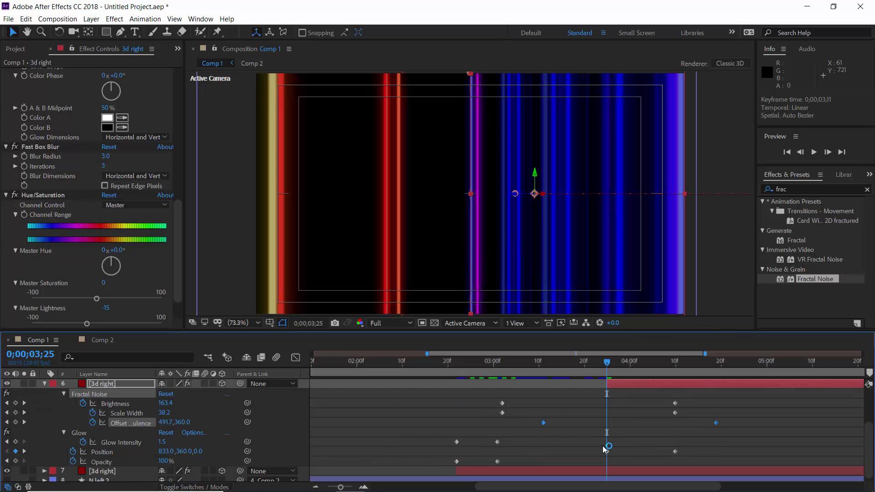
left_click_drag(599, 446, 693, 452)
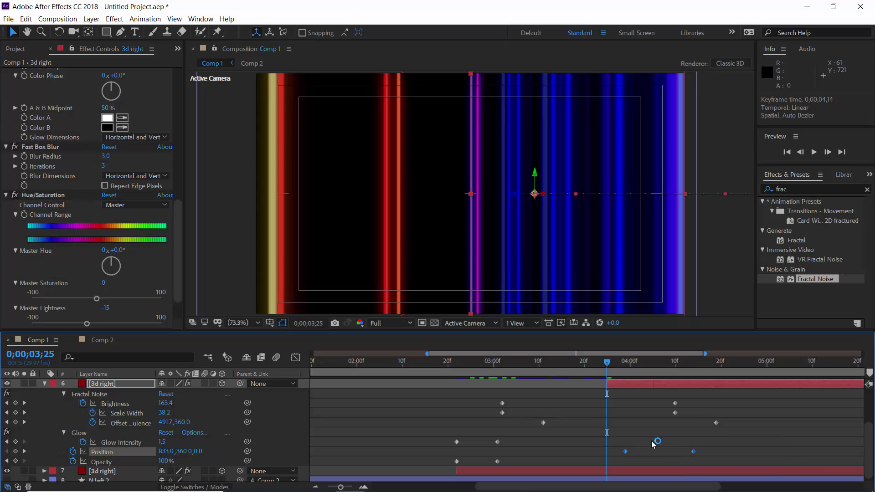
left_click(652, 440)
left_click_drag(625, 451, 606, 452)
left_click_drag(606, 362, 644, 397)
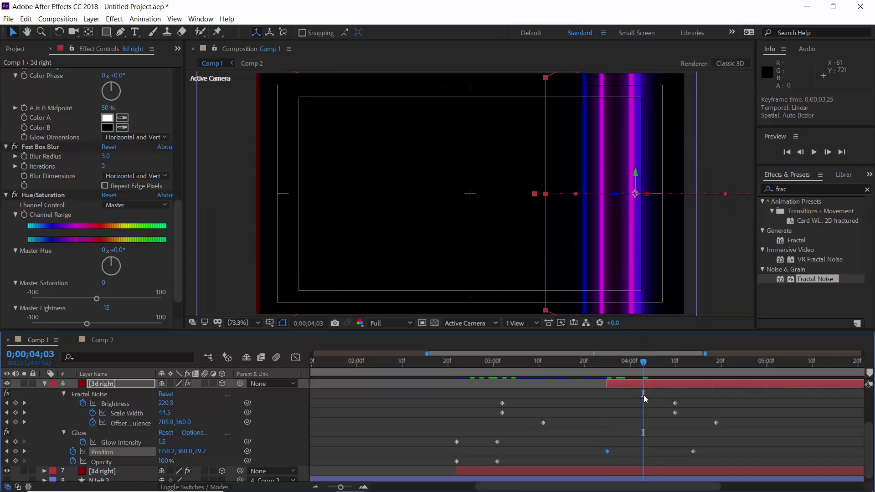
left_click_drag(619, 365, 624, 387)
scroll(20, 100, "up", 4)
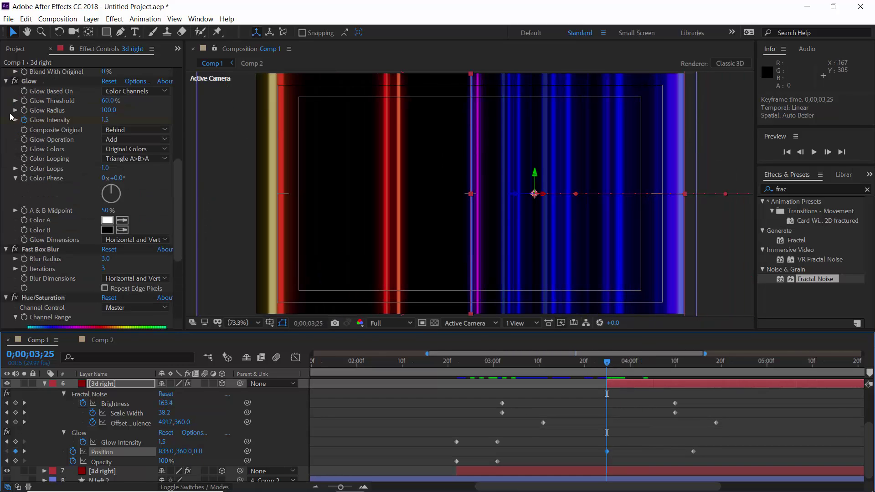
- Recolour the blue and light-blue markers of the upper 3d right copy's Colorama output cycle to red
left_click(6, 87)
left_click(6, 107)
left_click(6, 157)
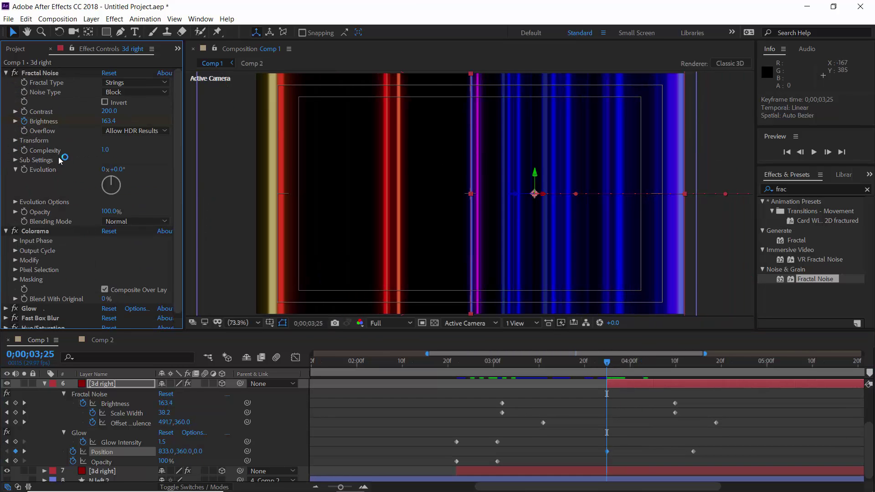
left_click(6, 73)
left_click(15, 102)
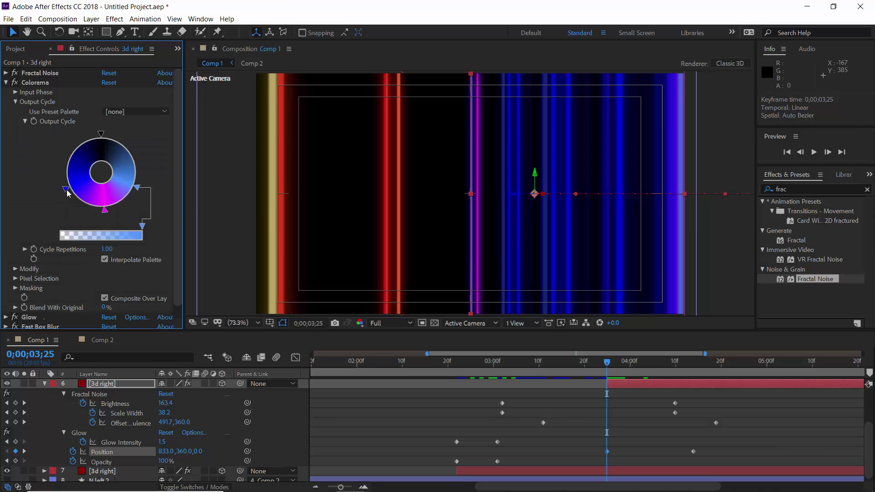
double_click(66, 190)
left_click(34, 155)
left_click(18, 197)
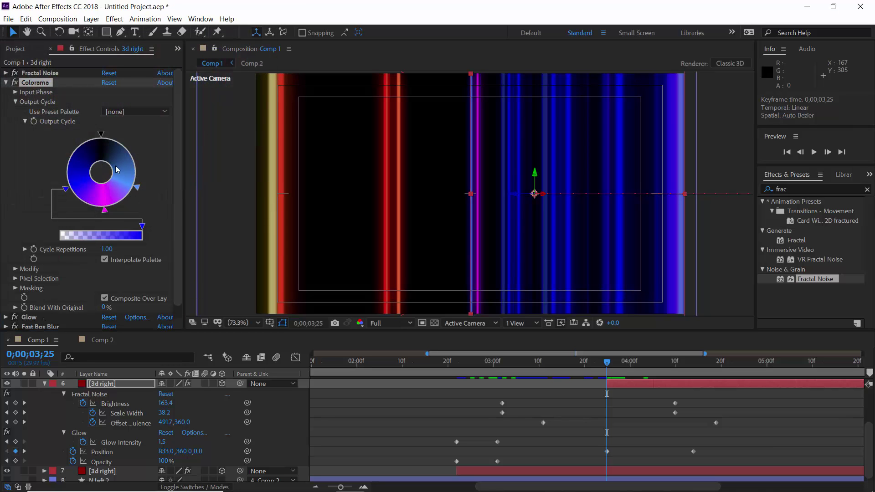
double_click(139, 189)
left_click(34, 154)
mouse_move(271, 99)
left_mouse_down()
mouse_move(268, 108)
mouse_move(267, 85)
left_mouse_up()
left_click(40, 195)
- Change the magenta marker of the Colorama output cycle to a light orange, RGB 255, 164, 72
double_click(105, 210)
left_click(33, 98)
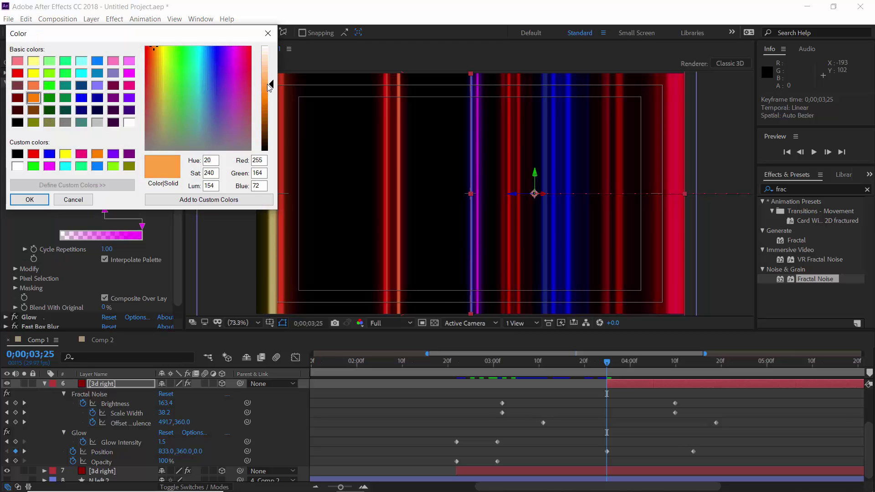
left_click(30, 199)
- Darken both red markers of the Colorama output cycle, one to about RGB 191, 0, 0 and the other to 183, 0, 0
double_click(138, 189)
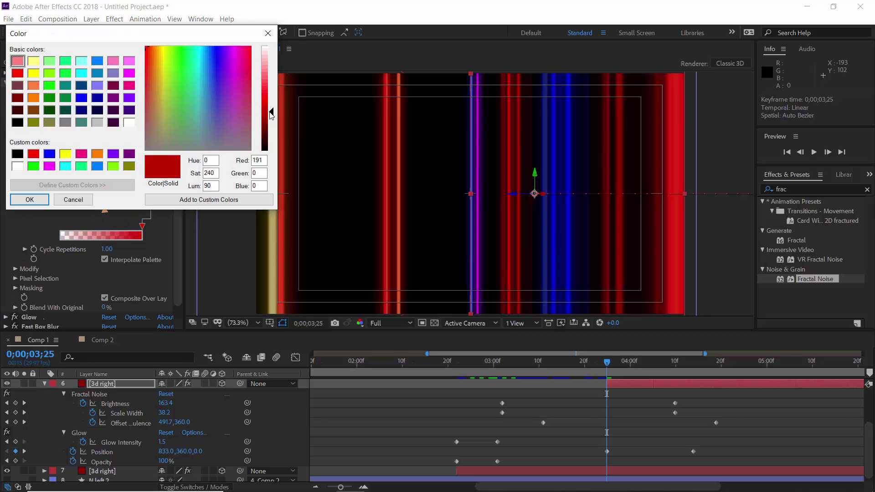
left_click(271, 114)
left_click(45, 200)
double_click(67, 190)
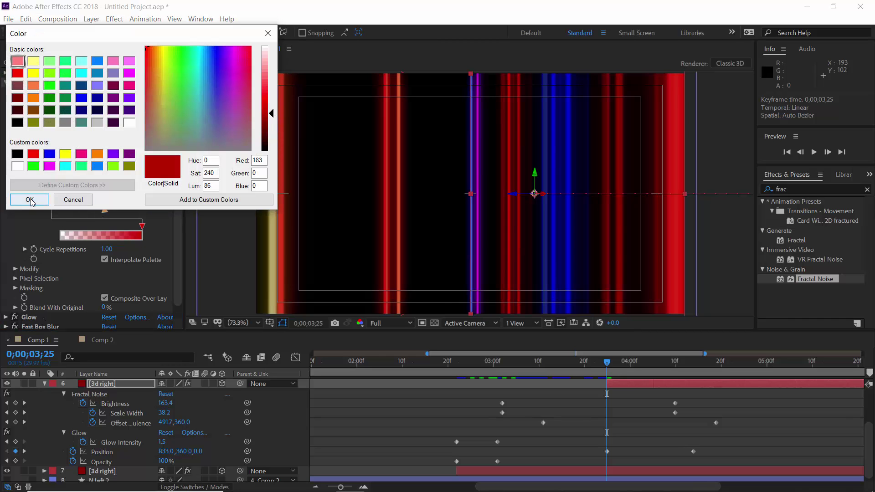
left_click(30, 199)
left_click(6, 83)
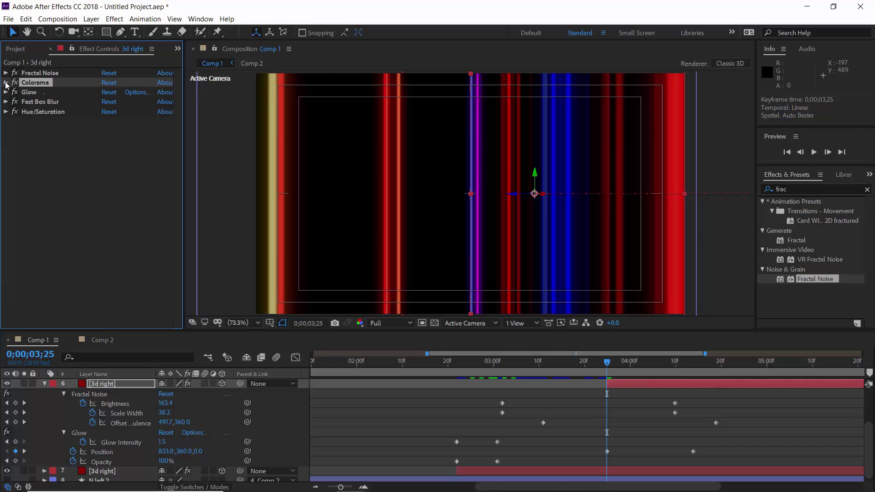
- Try Fractal Noise Evolution values of 1x+35° at 0;00;03;25 and 0x+300° at 0;00;04;04
left_click(6, 72)
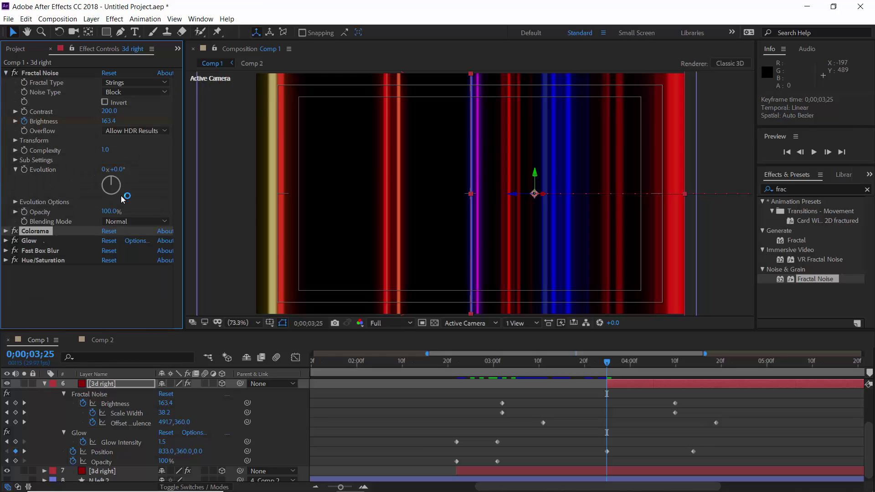
left_click_drag(119, 175, 345, 173)
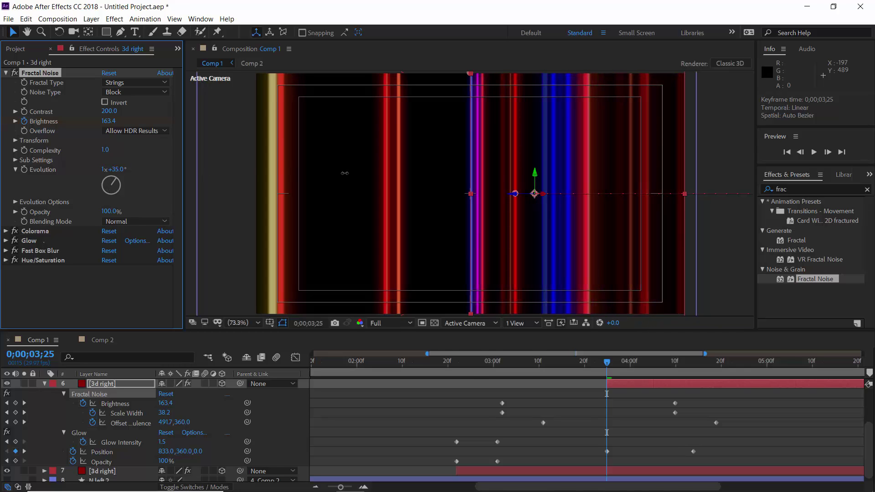
left_click_drag(607, 363, 647, 365)
left_click_drag(113, 172, 58, 174)
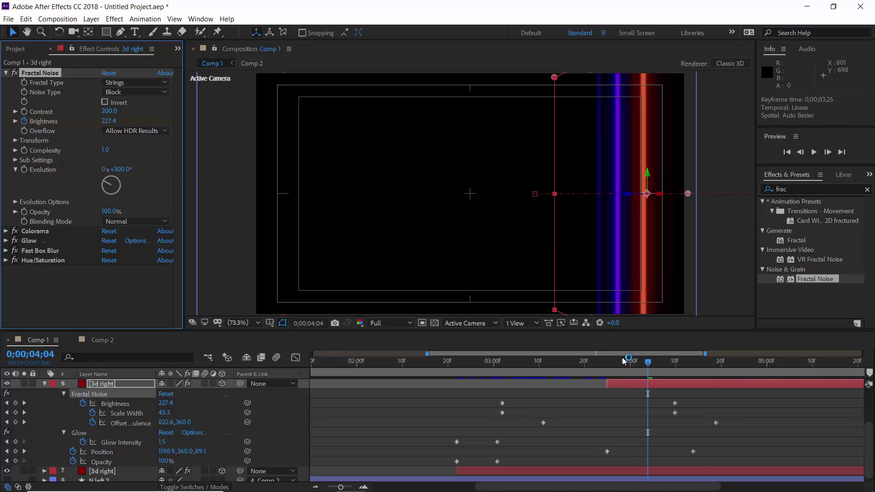
- Delay the upper 3d right copy's Position keyframes to 0;00;04;02 and 0;00;04;16, and set its Fractal Noise Evolution to 1x+27°
left_click_drag(607, 451, 702, 452)
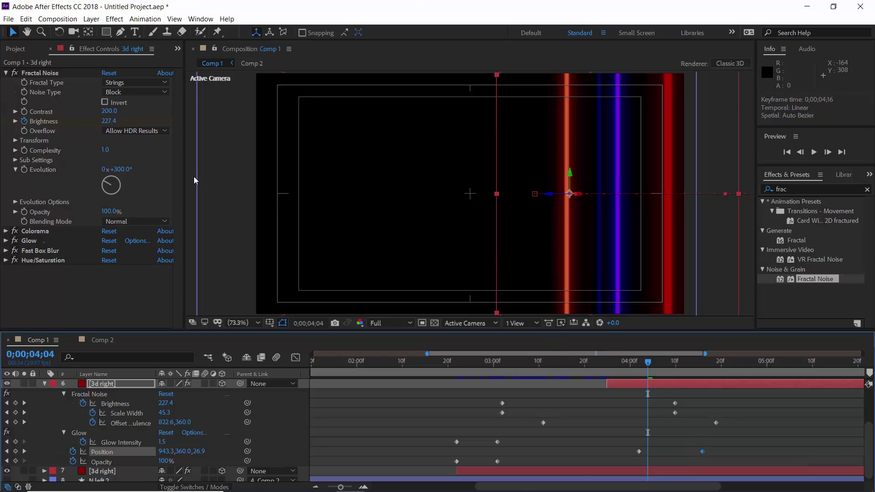
left_click_drag(588, 365, 603, 369)
left_click_drag(115, 169, 170, 164)
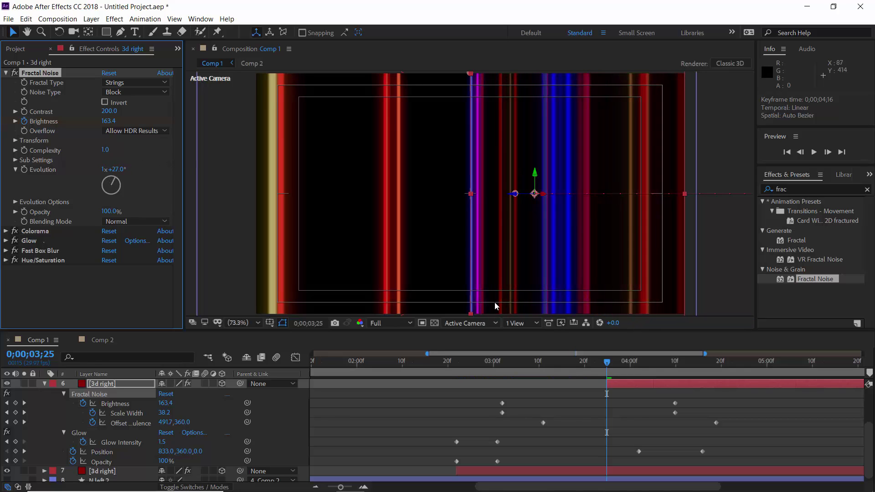
- Shift the Offset Turbulence keyframes of the upper 3d right copy earlier, to 0;00;03;07 and 0;00;04;14, and preview the motion from 0;00;03;25
left_click_drag(543, 423, 525, 424)
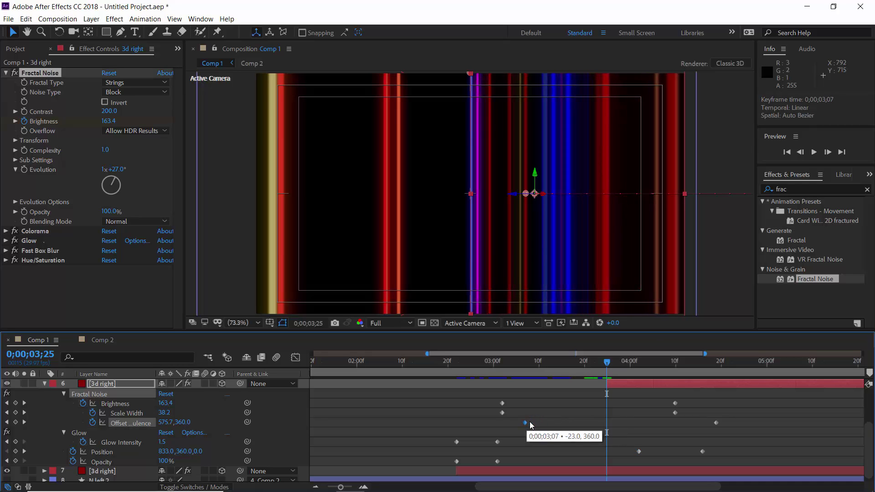
left_click_drag(716, 424, 694, 429)
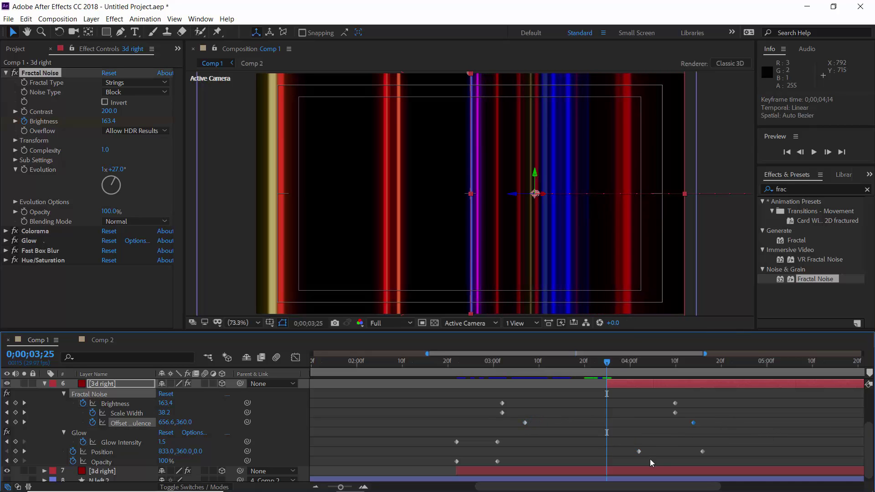
left_click(612, 385)
left_click_drag(607, 364, 607, 365)
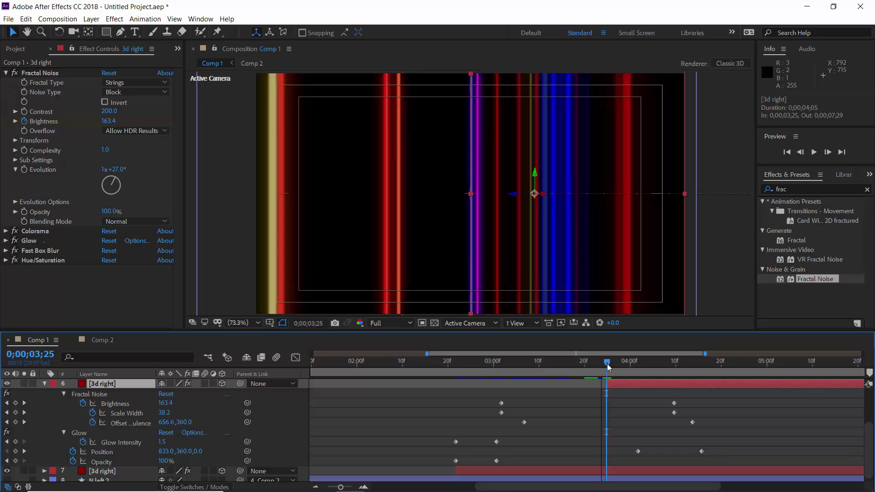
key("space")
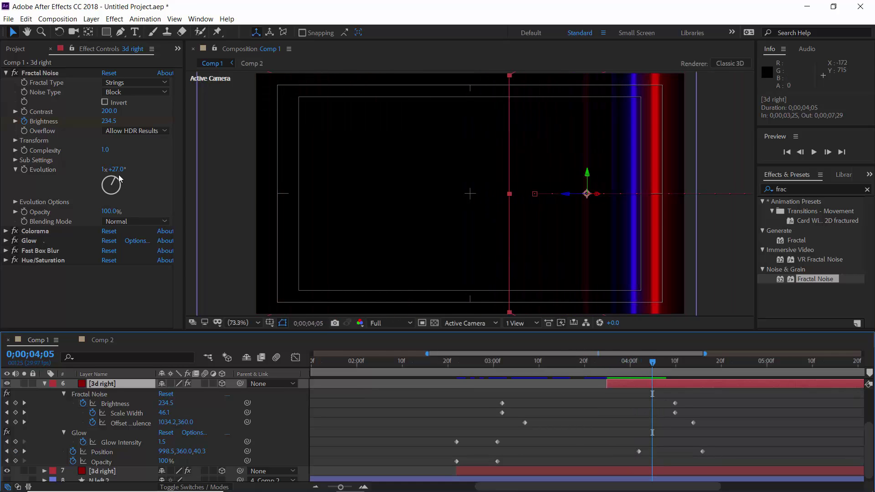
- Set the Fractal Noise Evolution of the upper 3d right copy to 0x+197° and collapse the layer's properties
left_click_drag(120, 177, 29, 189)
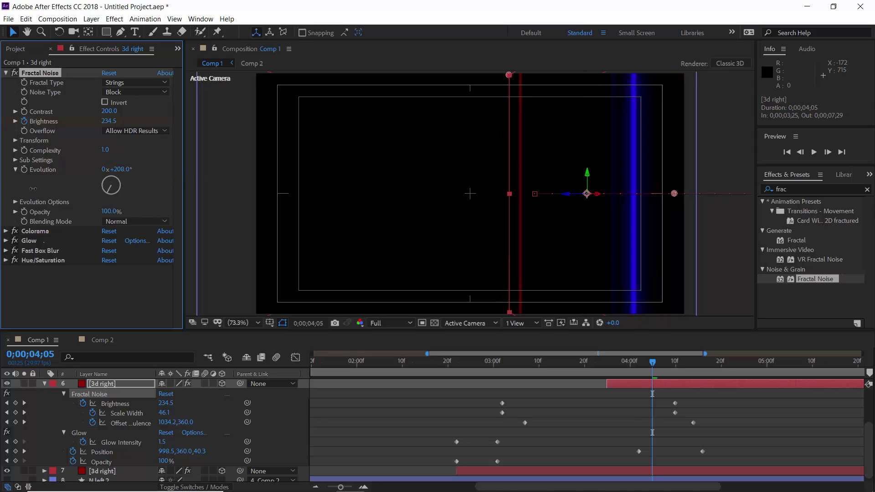
left_click_drag(653, 365, 606, 366)
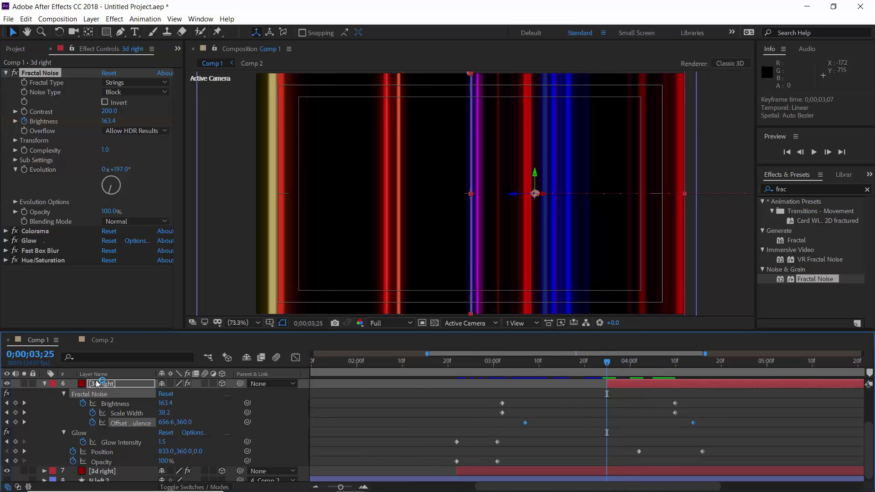
left_click(44, 384)
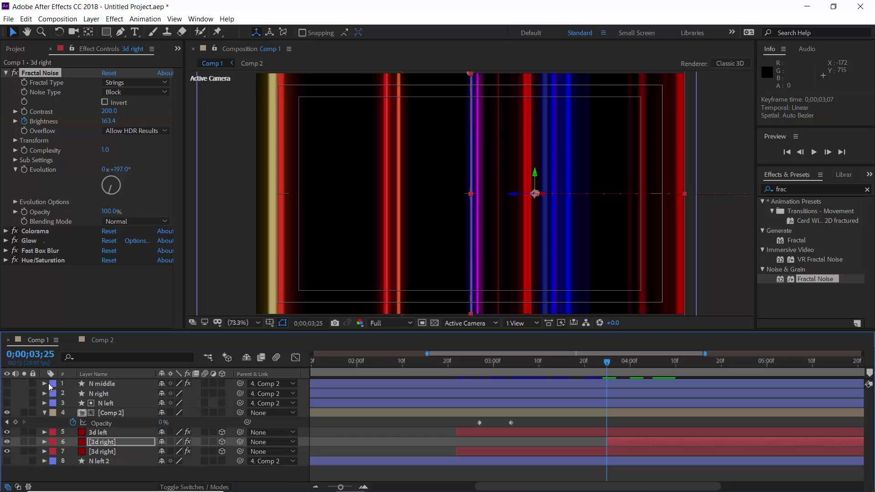
- Set the upper 3d right copy's blending mode to Normal and preview the animation across the timeline
left_click(130, 444)
left_click(194, 486)
left_click(187, 442)
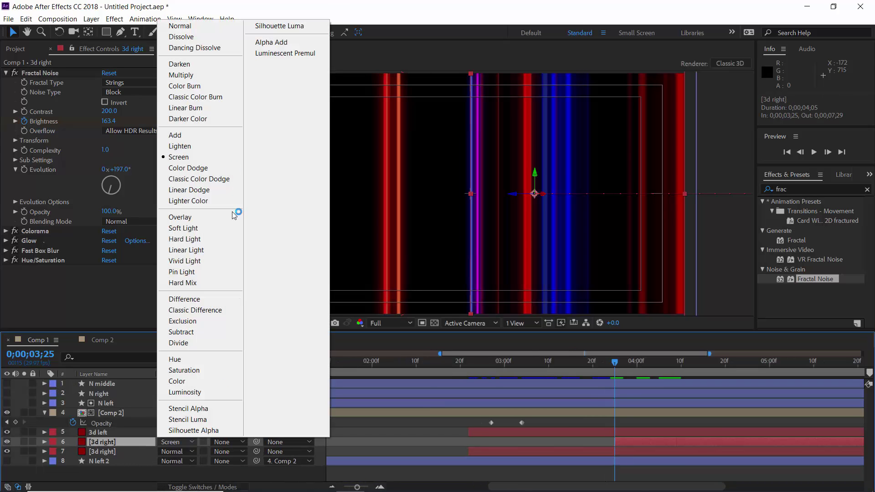
left_click(197, 25)
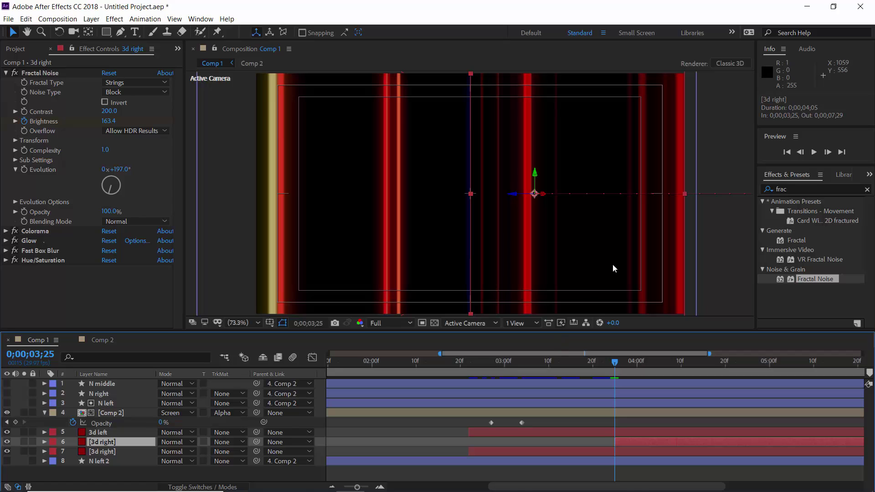
left_click(605, 362)
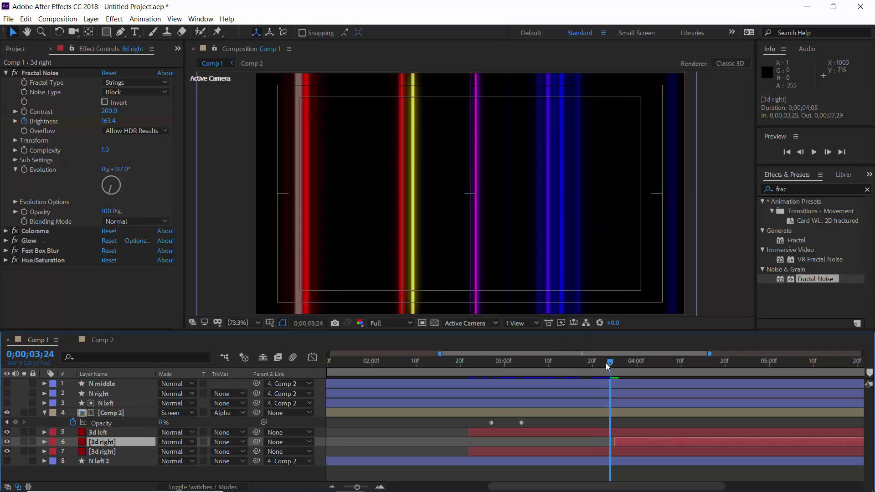
left_click_drag(606, 363, 676, 363)
left_click(720, 312)
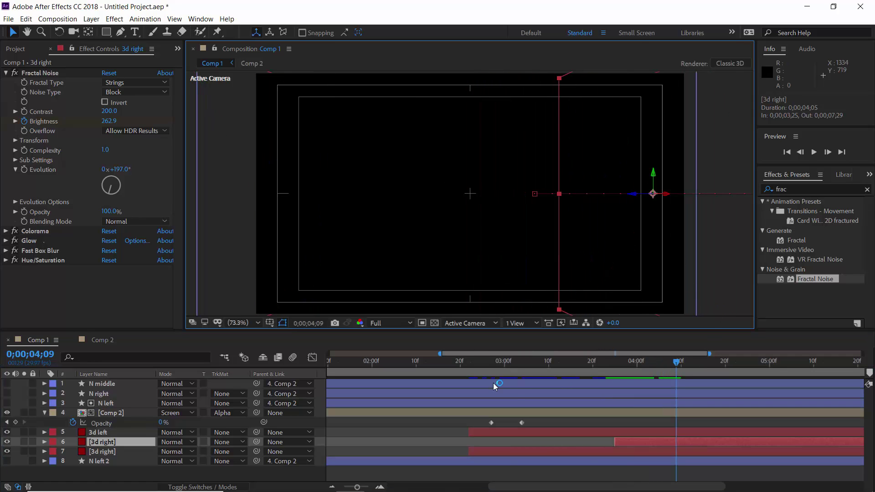
key("minus")
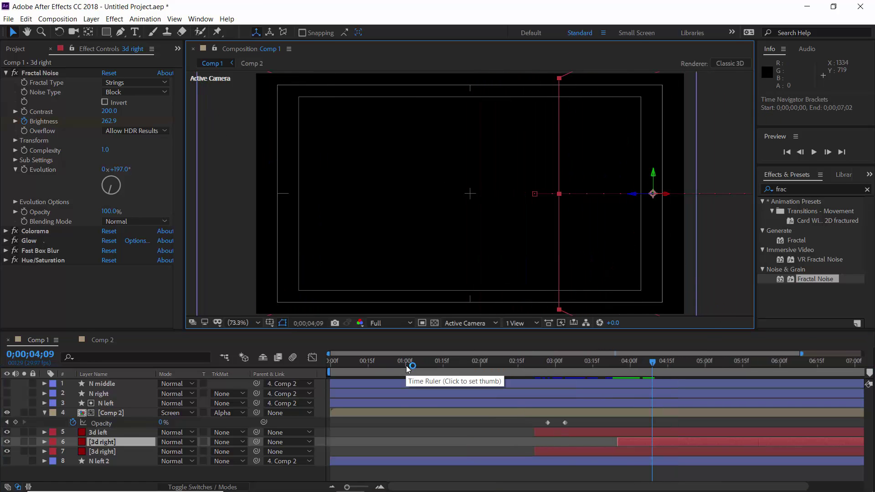
left_click_drag(385, 367, 580, 363)
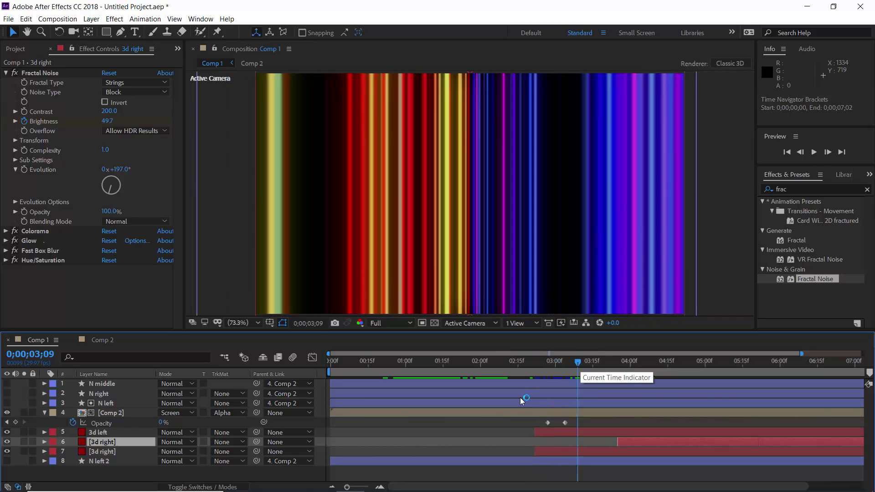
- Apply Easy Ease to all three Scale keyframes of the Comp 2 layer
left_click(491, 415)
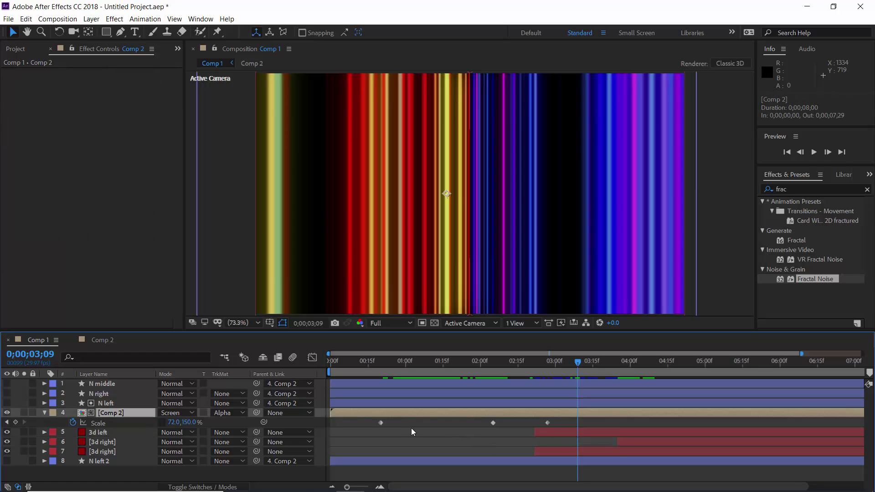
left_click_drag(363, 418, 560, 430)
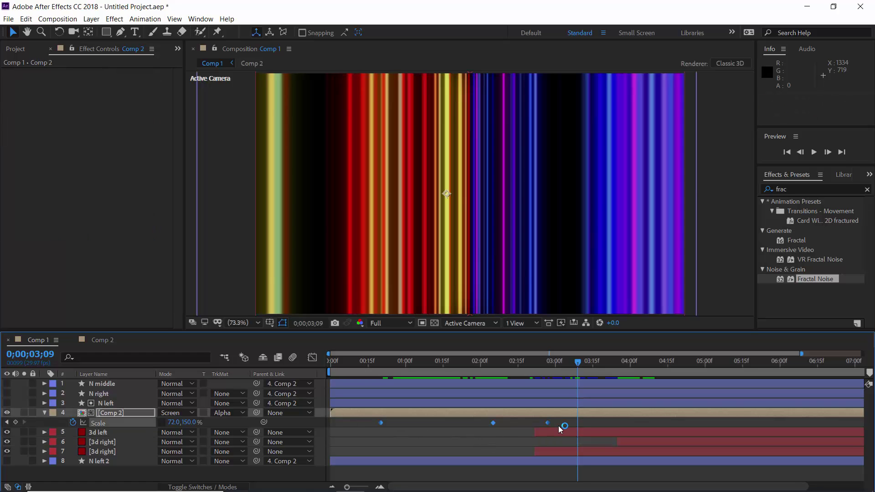
right_click(382, 421)
mouse_move(466, 413)
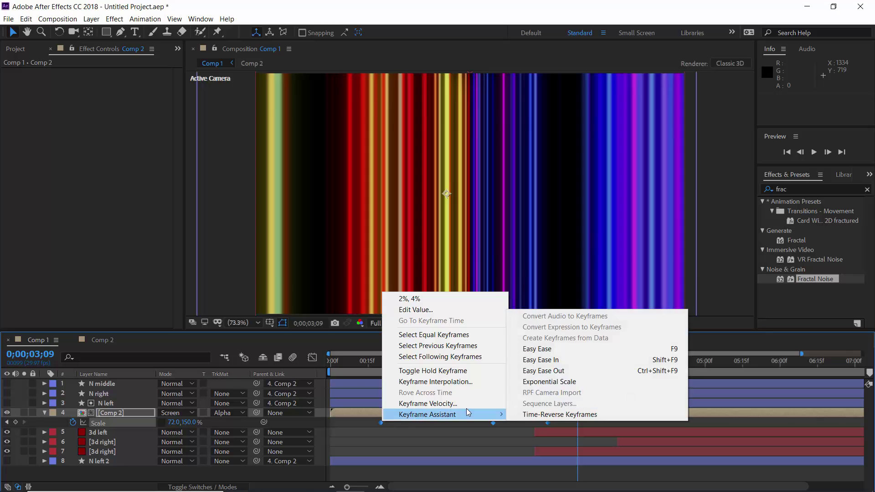
left_click(555, 347)
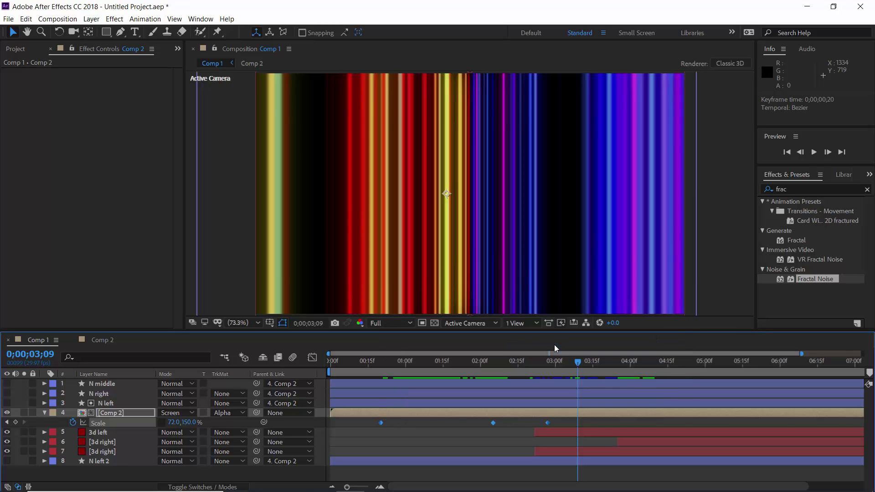
- Reshape Comp 2's Scale speed curves so the zoom starts slowly and reaches peak speed late between the keyframes
left_click(313, 357)
left_click(381, 458)
left_click_drag(399, 458, 507, 460)
left_click(506, 450)
left_click(492, 458)
key("=")
left_click(505, 458)
left_click(570, 409)
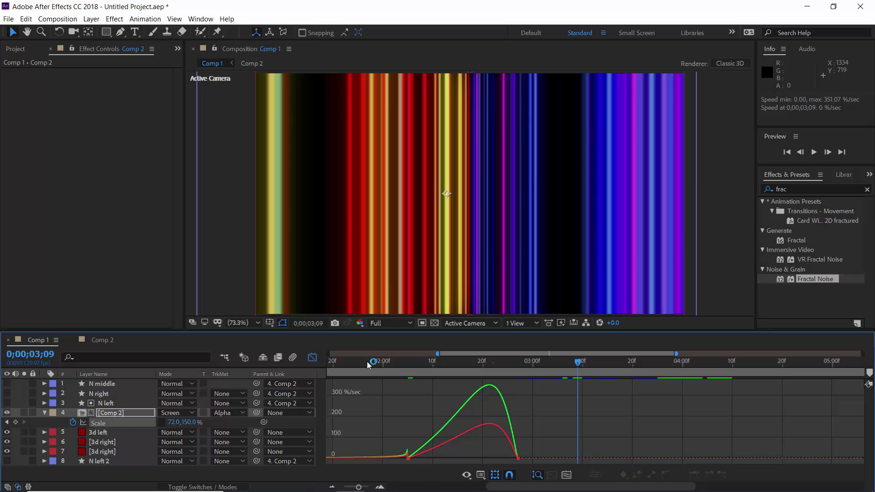
left_click(313, 358)
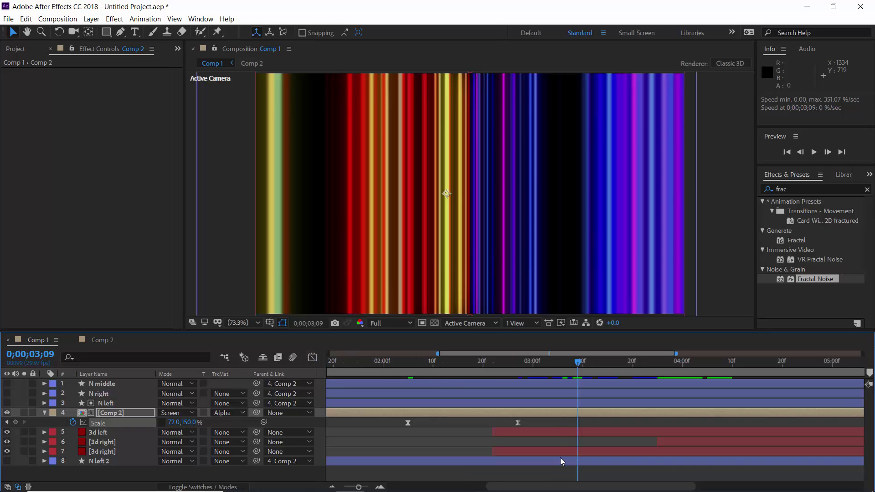
- Move the current time to Comp 2's first Scale keyframe at 0;00;00;20 and start the work area there
scroll(499, 487, "left", 4)
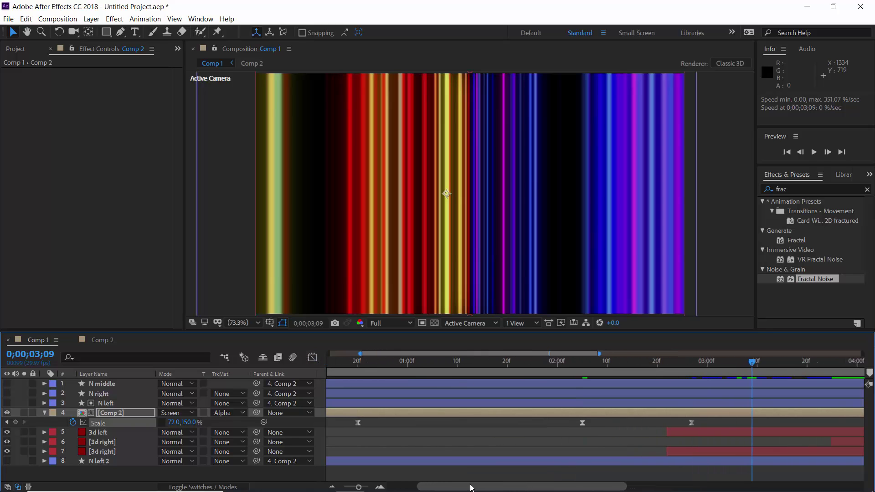
scroll(470, 488, "left", 1)
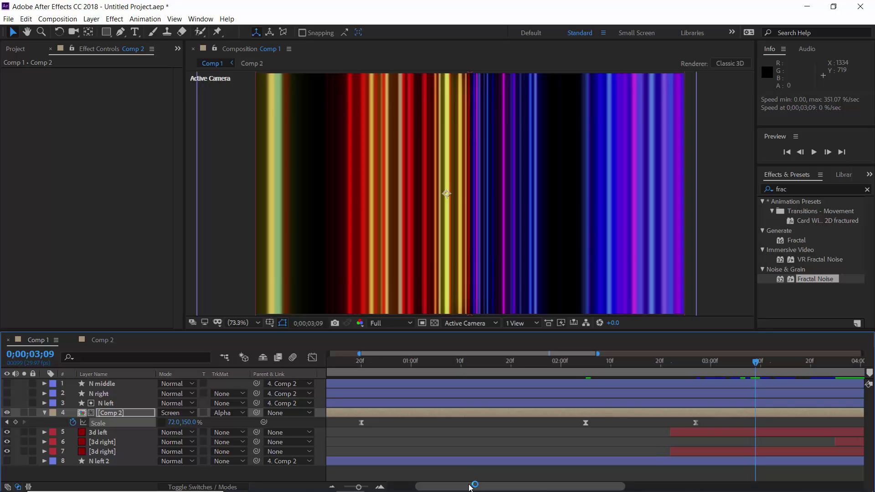
scroll(524, 445, "down", 2)
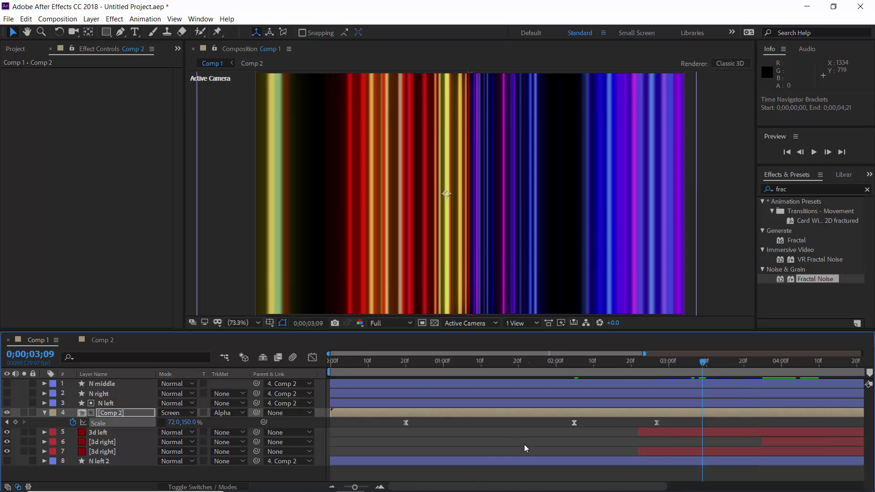
left_click(404, 365)
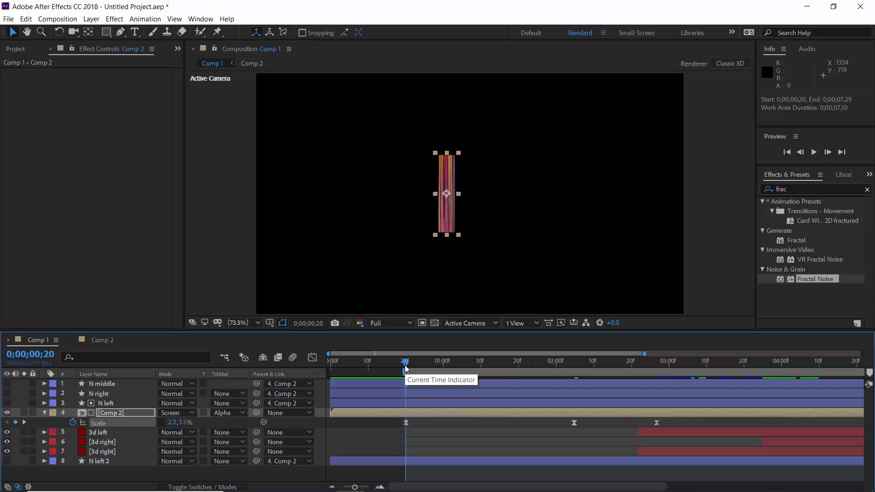